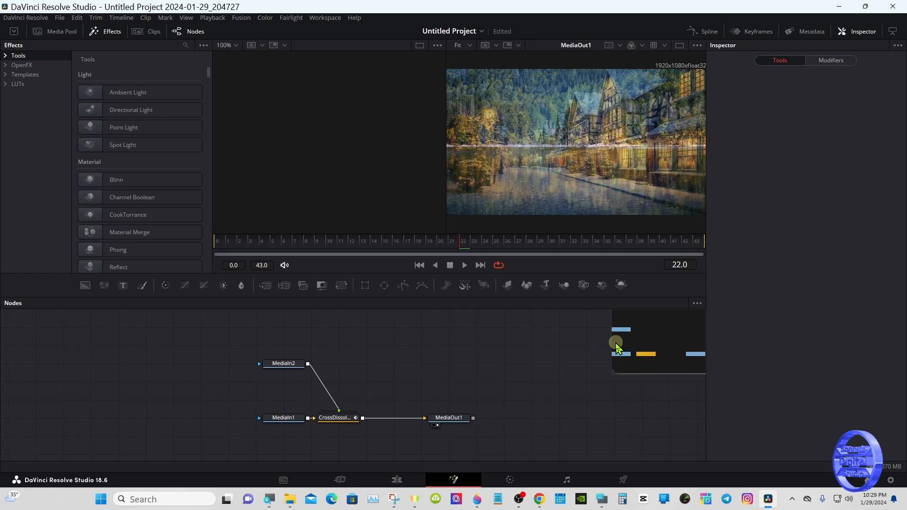
- Spread the node graph out by moving MediaOut1 away from CrossDissolve and both MediaIn nodes to the opposite side
left_click_drag(441, 419, 524, 418)
left_click_drag(236, 336, 290, 430)
left_click_drag(284, 418, 117, 421)
- Delete the CrossDissolve node, disconnect MediaIn1 from MediaOut1, and move MediaOut1 farther away from the input nodes
left_click(330, 418)
right_click(331, 417)
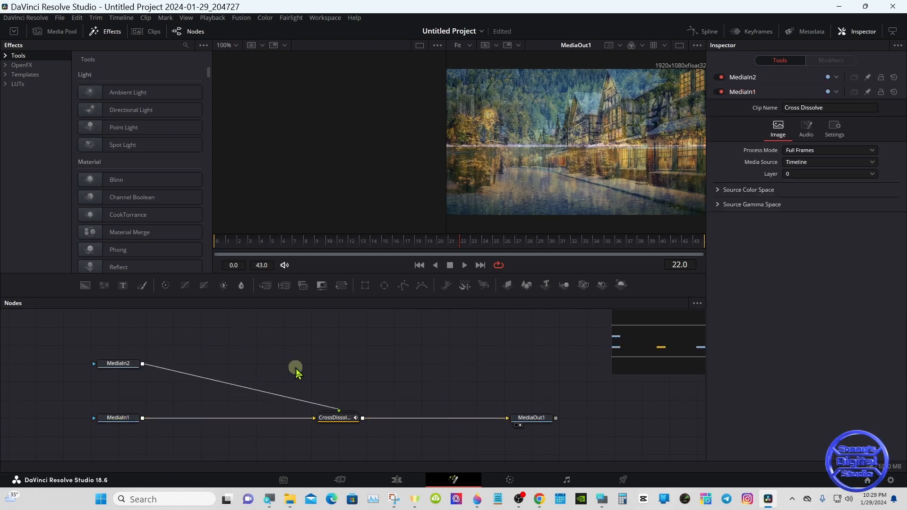
left_click(364, 144)
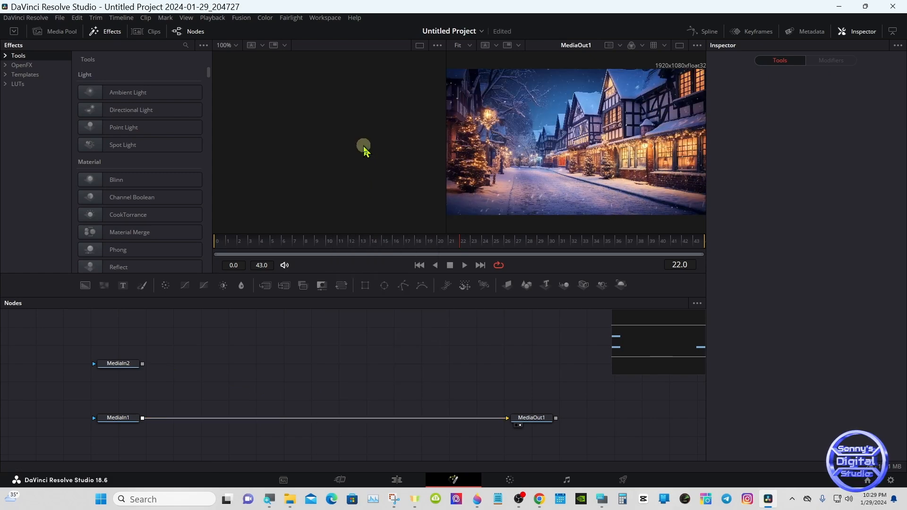
left_click(514, 417)
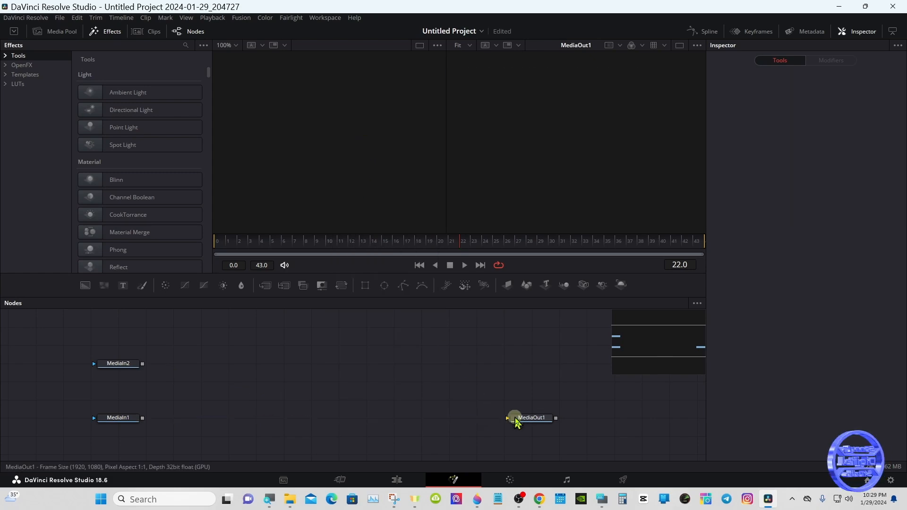
left_click_drag(516, 422, 599, 404)
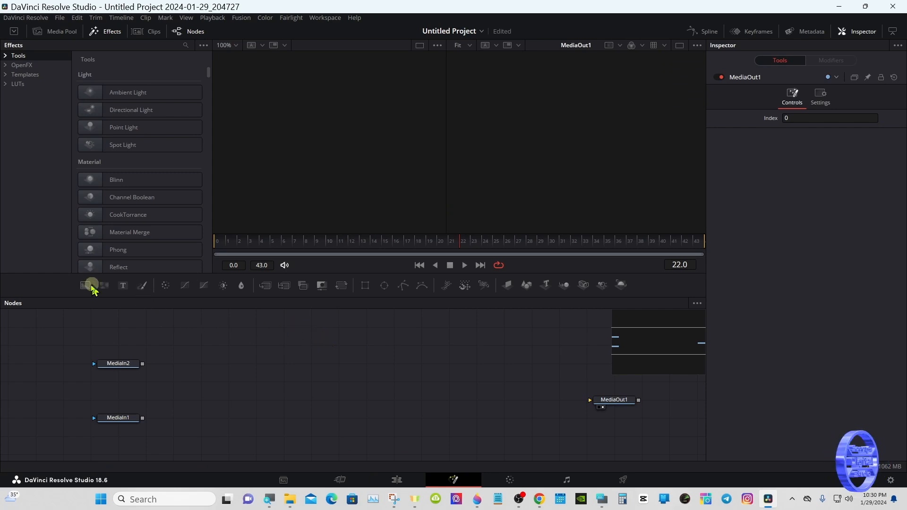
- Add a Background node masked by a new Rectangle node, and display the Background in a single viewer
left_click_drag(83, 285, 253, 349)
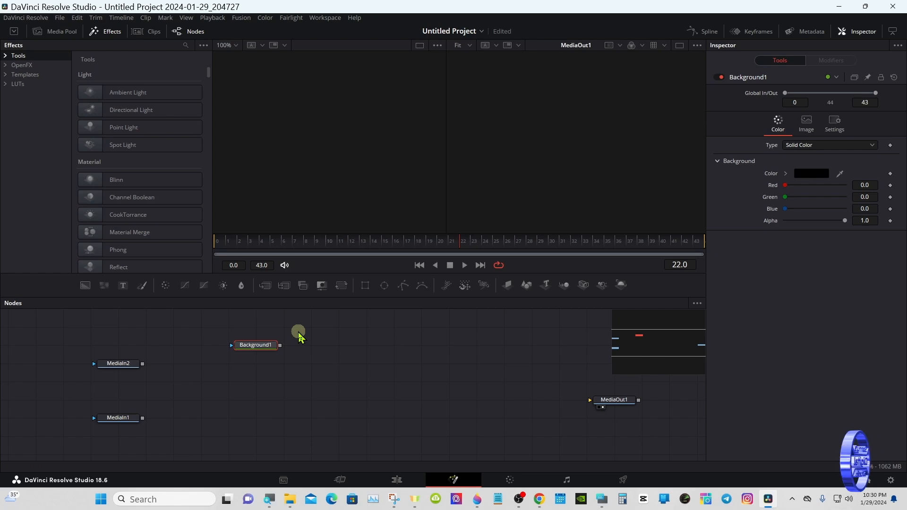
left_click_drag(364, 286, 263, 326)
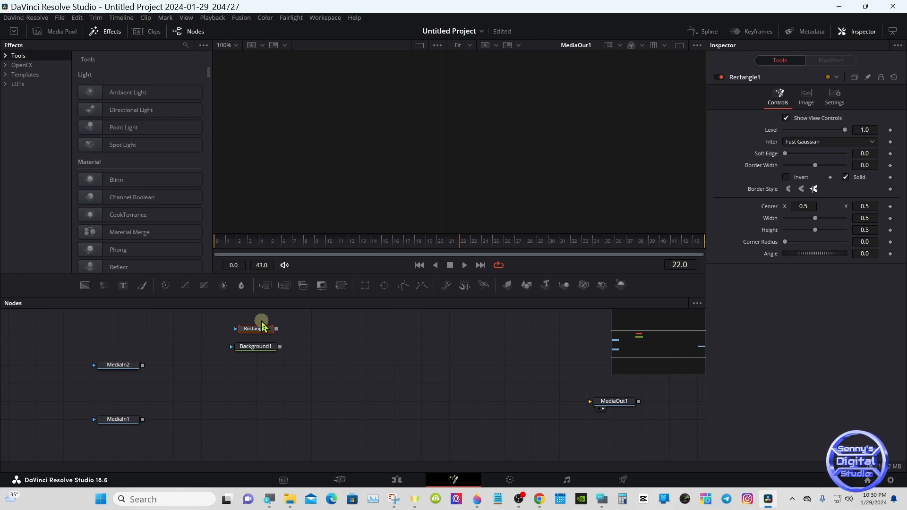
left_click_drag(276, 330, 494, 183)
left_click(248, 357)
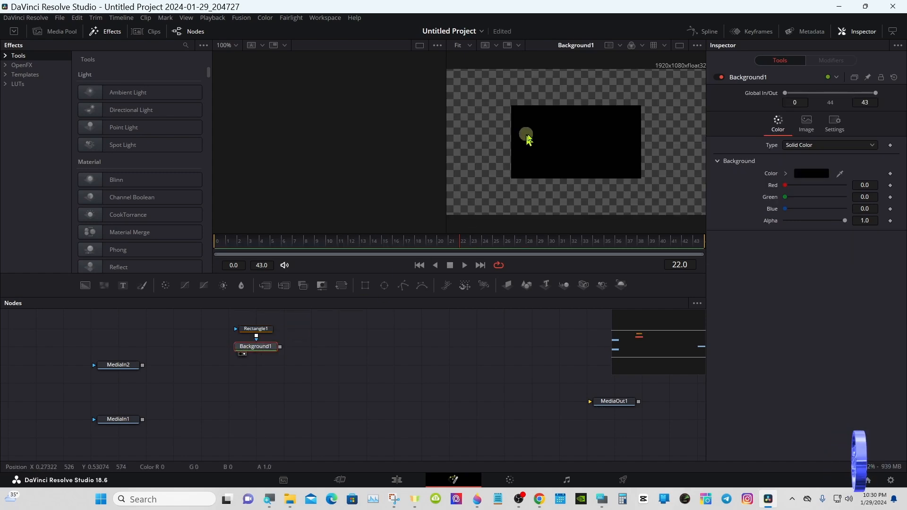
left_click(679, 46)
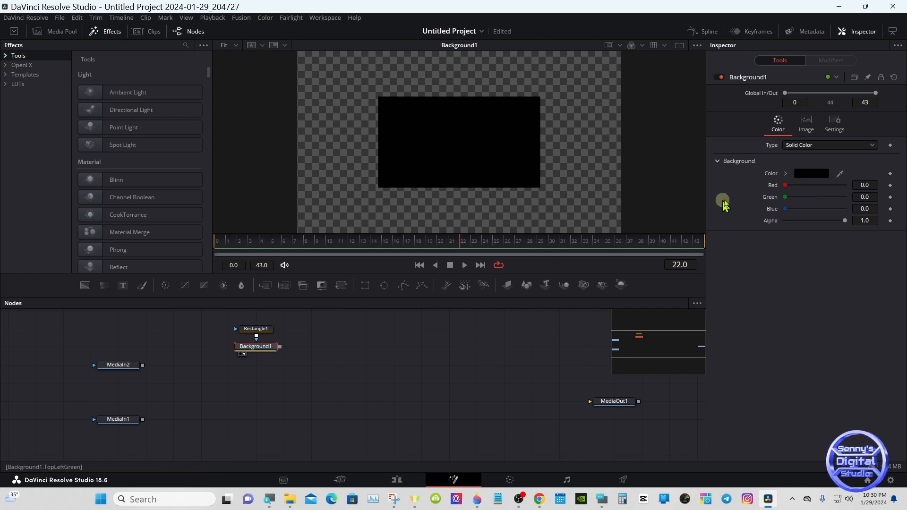
- Change the Background1 color to near white
left_click(787, 175)
left_click(789, 182)
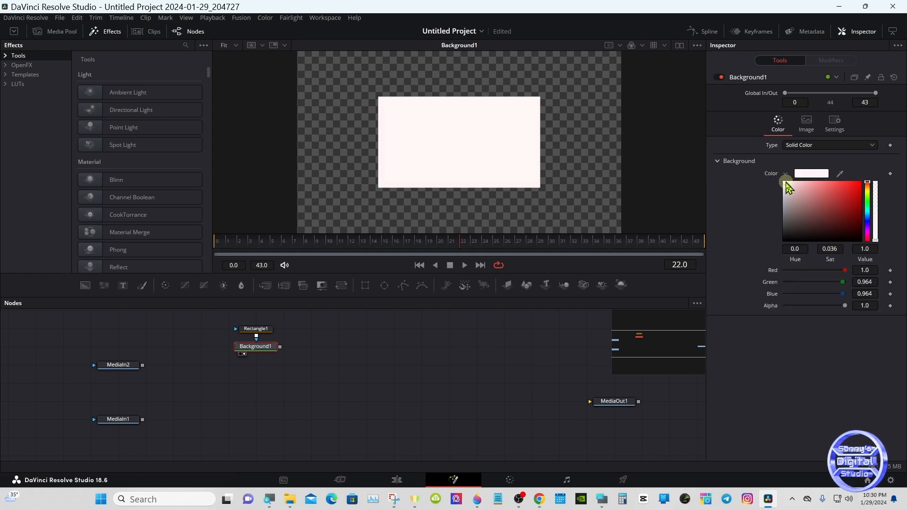
left_click(786, 175)
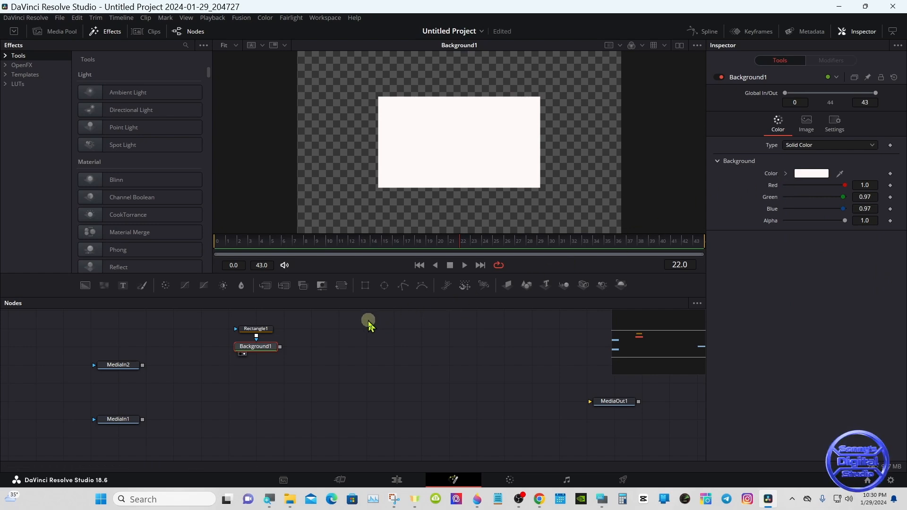
- Change the Background1 color to saturated red, with red at 0.992 and green and blue at 0.0
left_click(786, 175)
left_click_drag(805, 183, 874, 188)
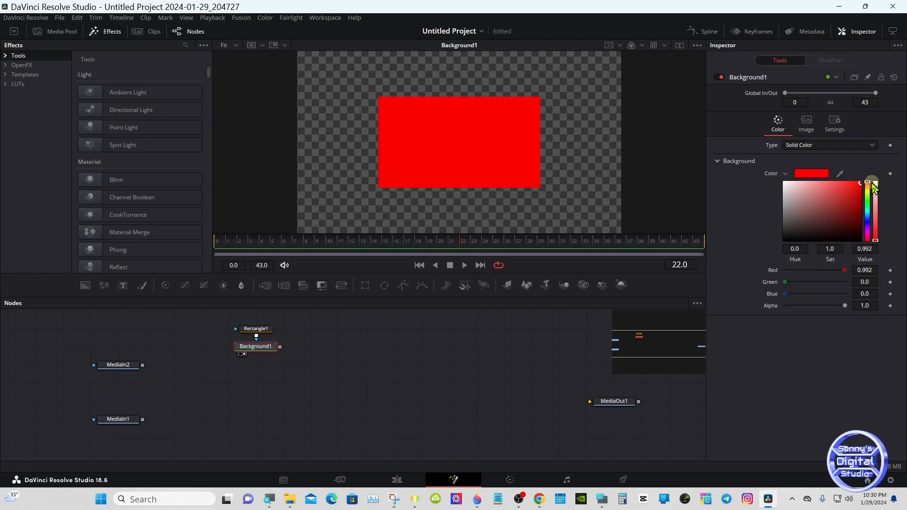
left_click(785, 173)
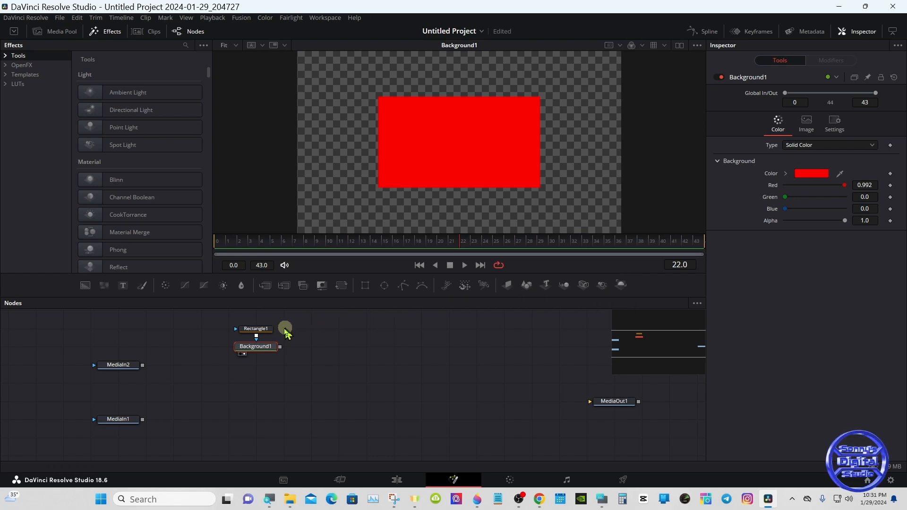
- Set the Rectangle1 mask's width and height to 1.0 so it covers the full frame
left_click(271, 332)
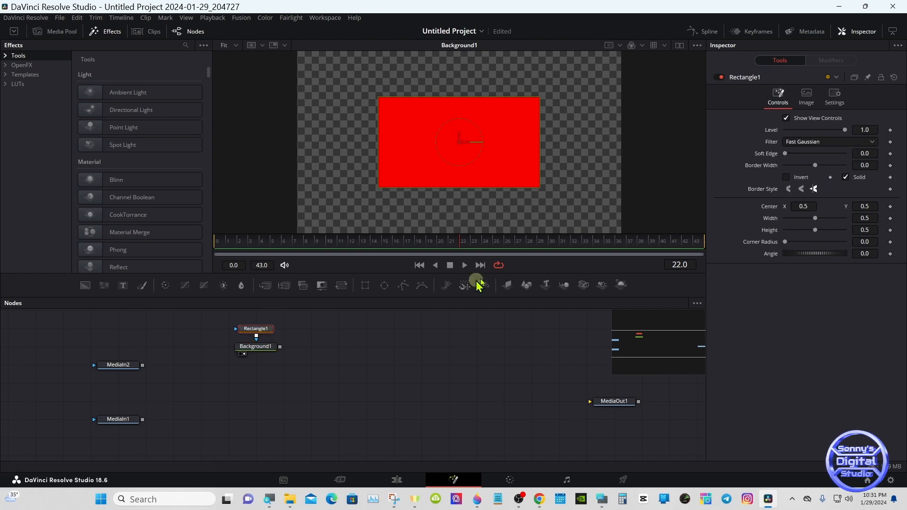
left_click_drag(815, 217, 854, 222)
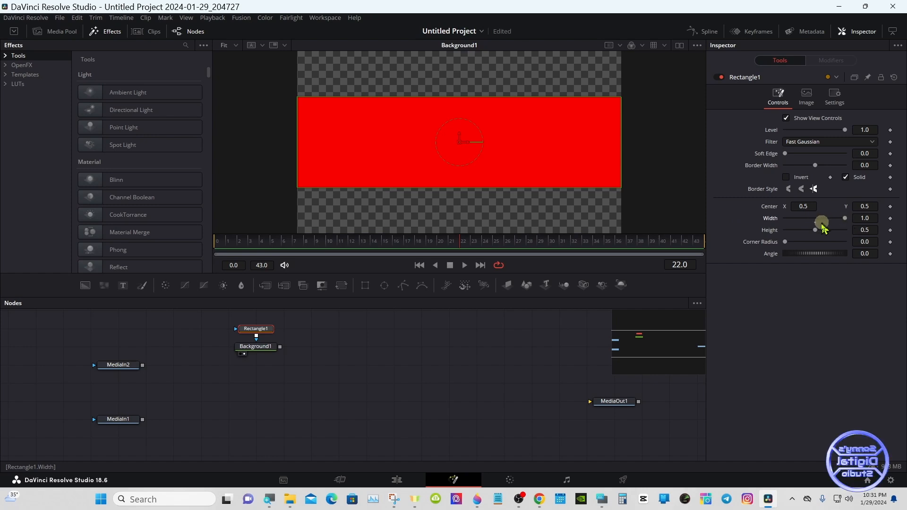
left_click_drag(815, 231, 874, 231)
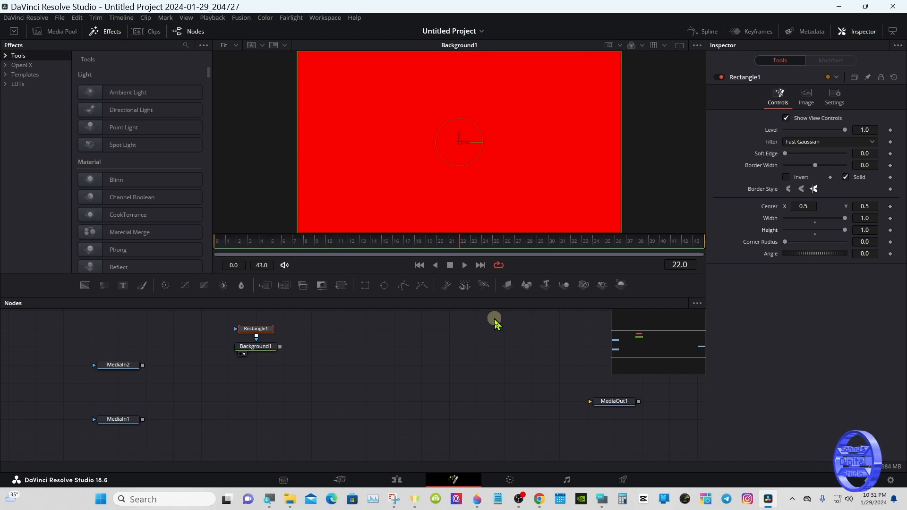
right_click(383, 170)
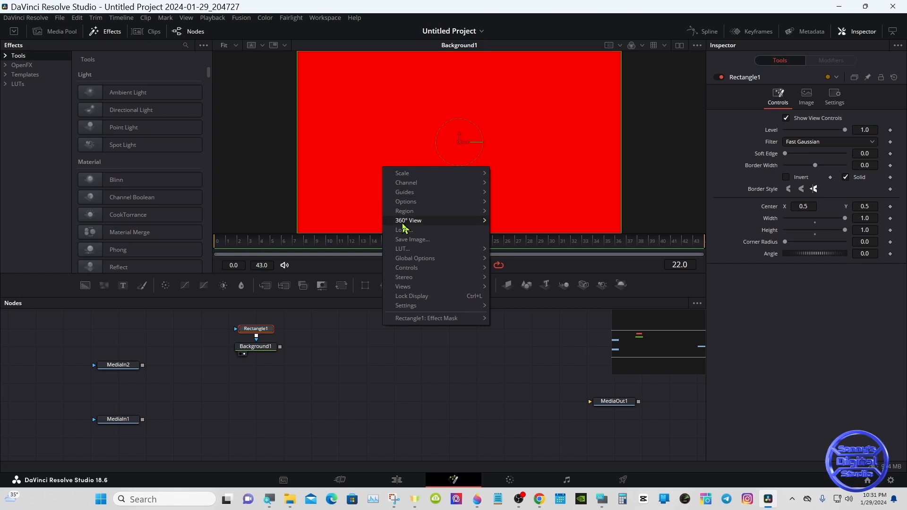
left_click(409, 239)
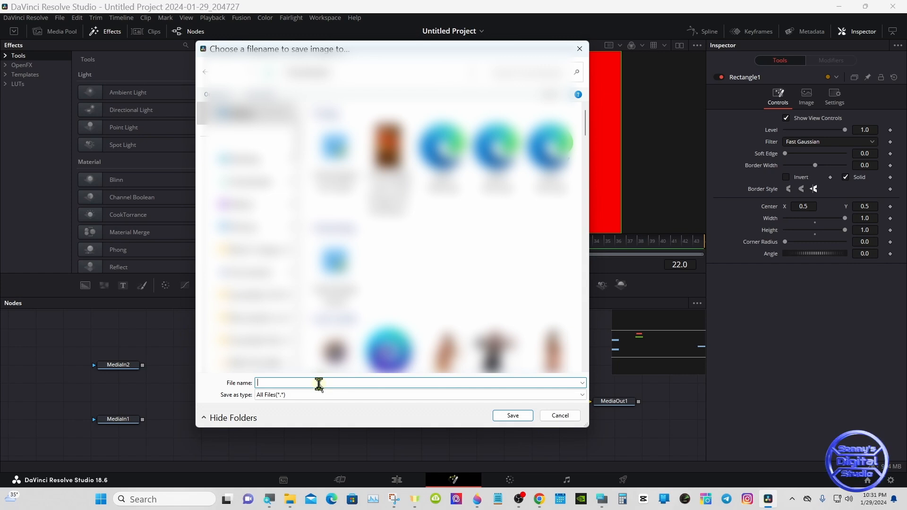
left_click(328, 401)
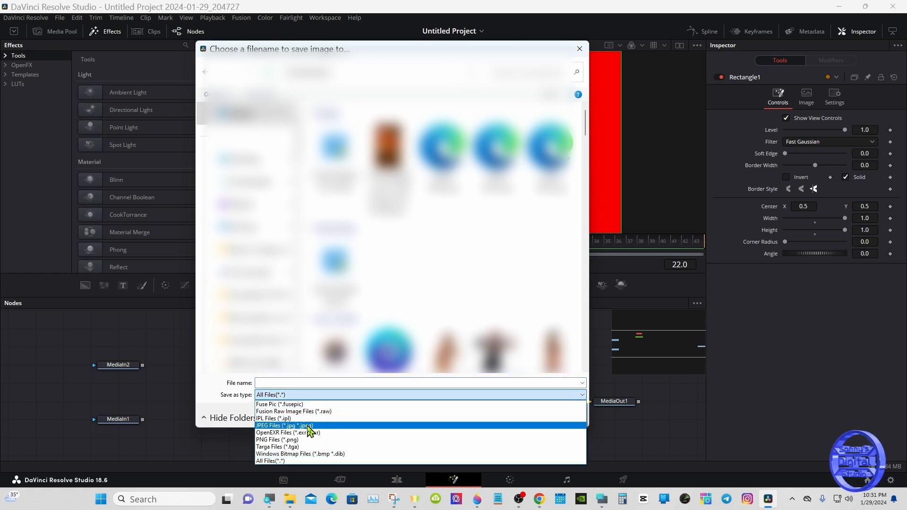
left_click(310, 425)
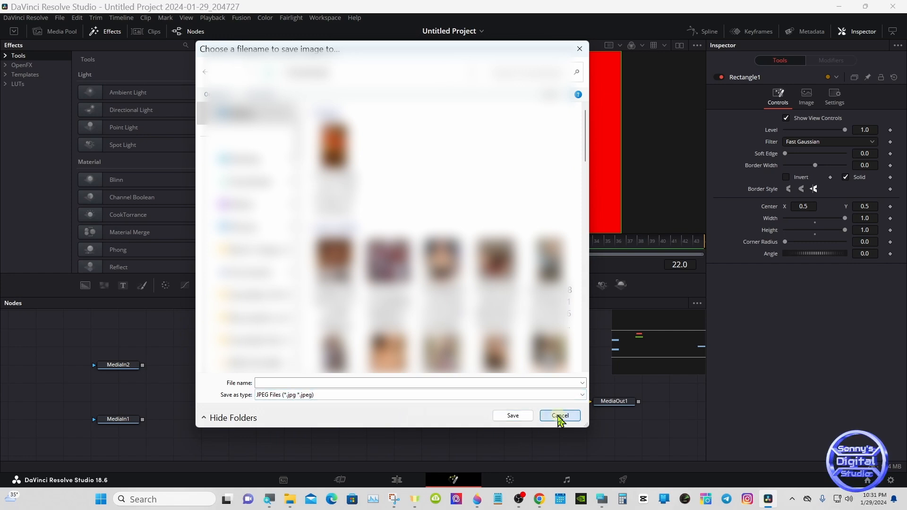
left_click(560, 417)
left_click(475, 387)
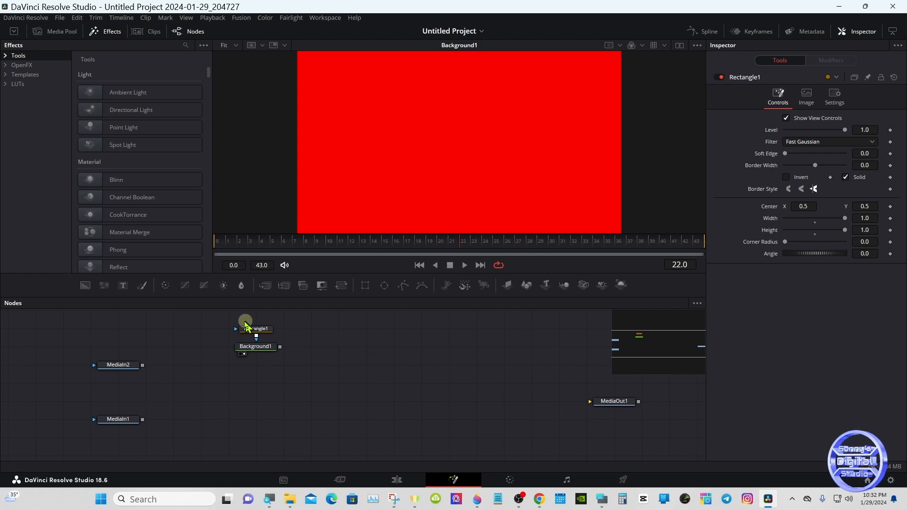
- Move the Rectangle1 and Background1 nodes together to just above MediaIn2
left_click_drag(221, 317, 109, 346)
left_click(183, 344)
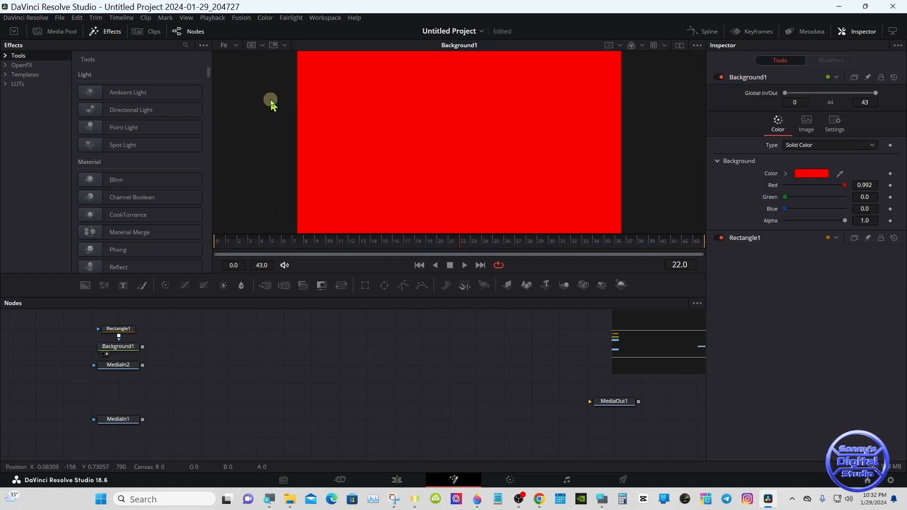
- Import trace (25).svg into the composition at 1920 by 1080 and place its group node in open space
left_click(243, 19)
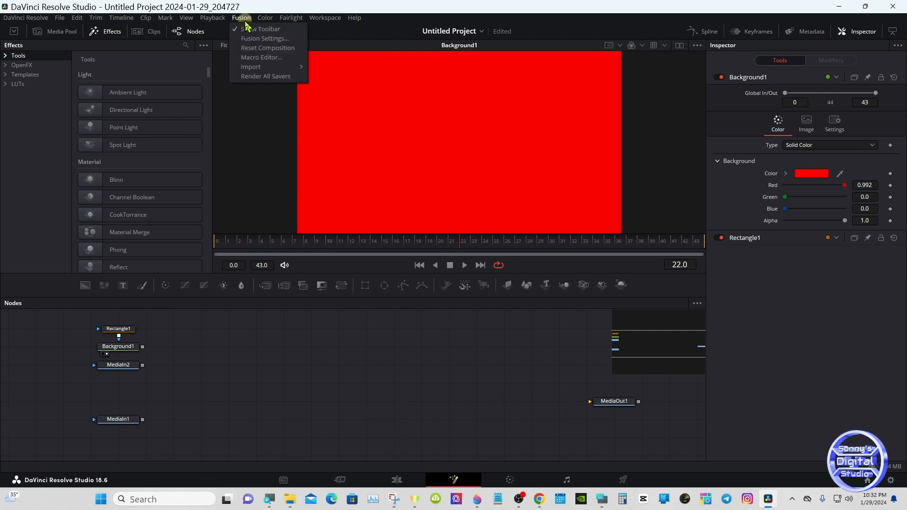
mouse_move(271, 68)
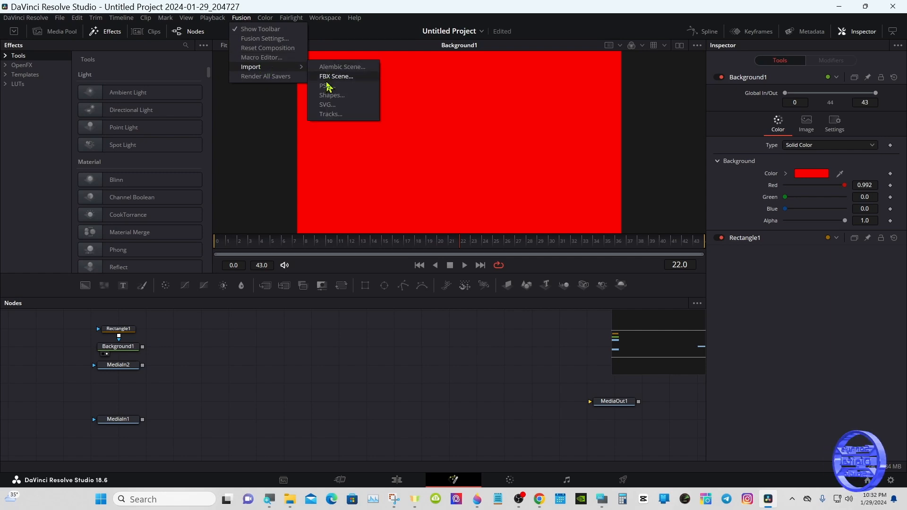
left_click(330, 105)
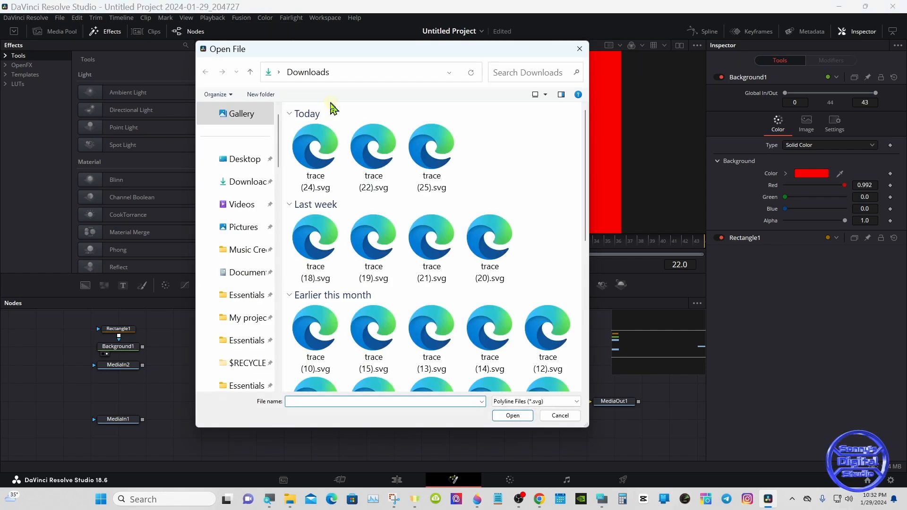
left_click(428, 157)
double_click(427, 157)
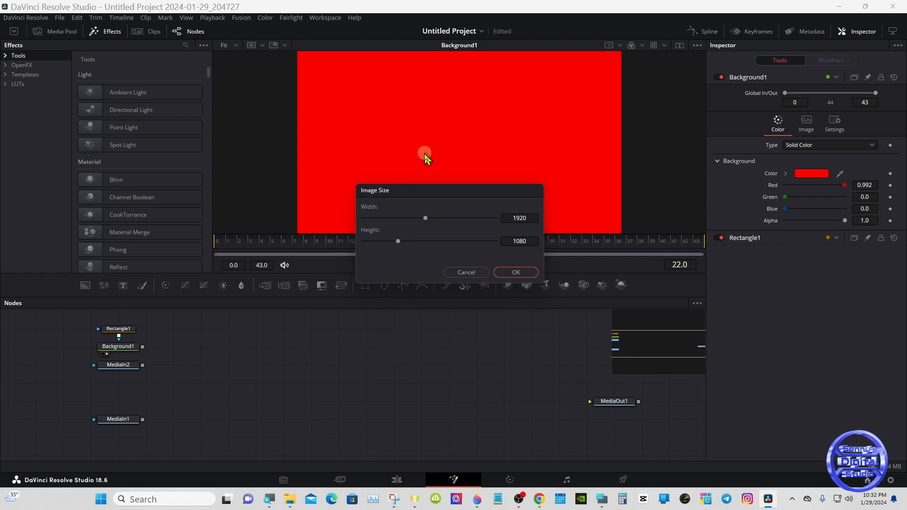
left_click(496, 271)
left_click_drag(263, 345, 347, 399)
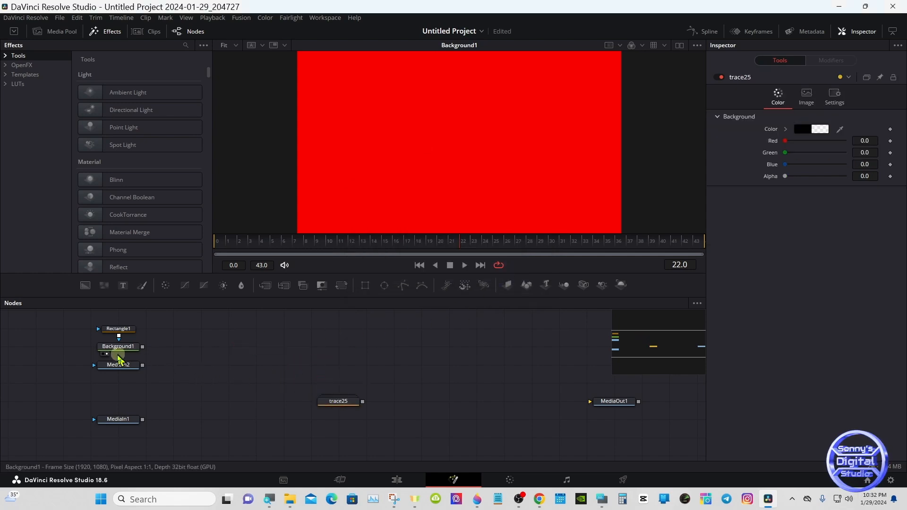
- Stop viewing Background1, reposition the trace25 group node, and ungroup it into its individual nodes
left_click(108, 350)
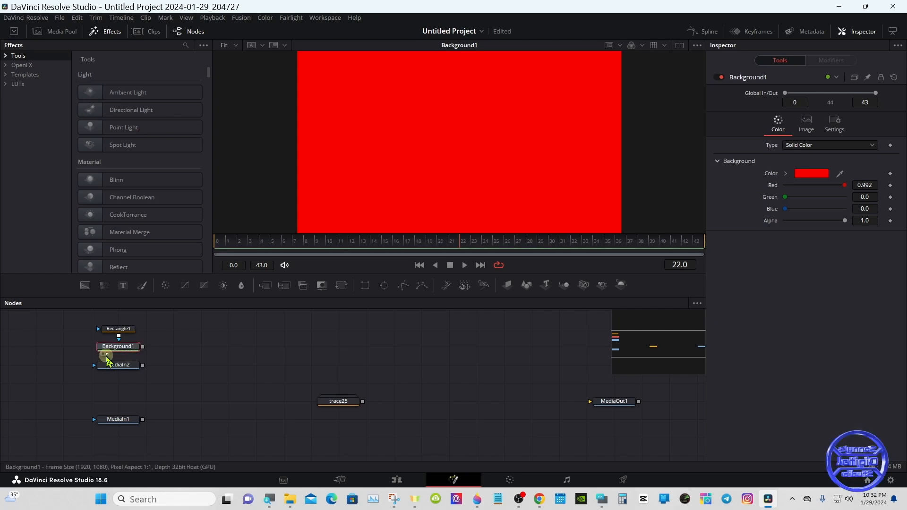
left_click(106, 356)
left_click_drag(358, 401, 332, 419)
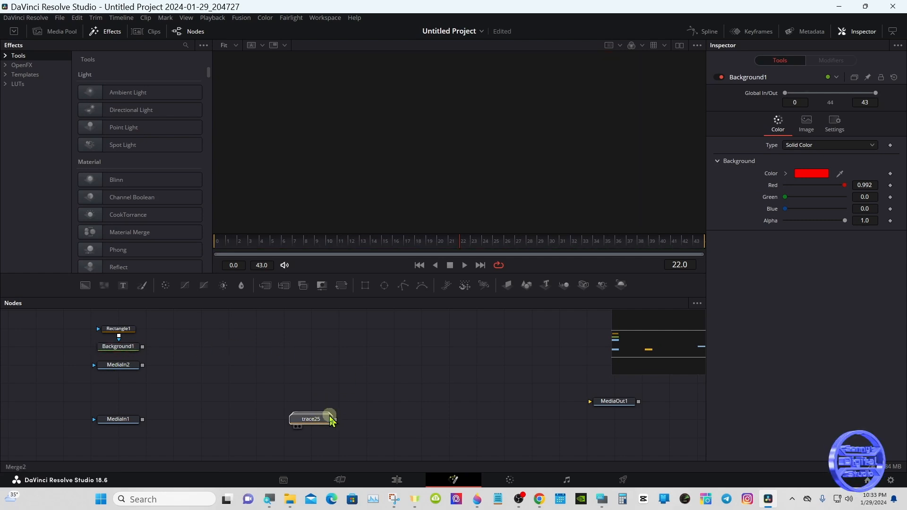
right_click(330, 419)
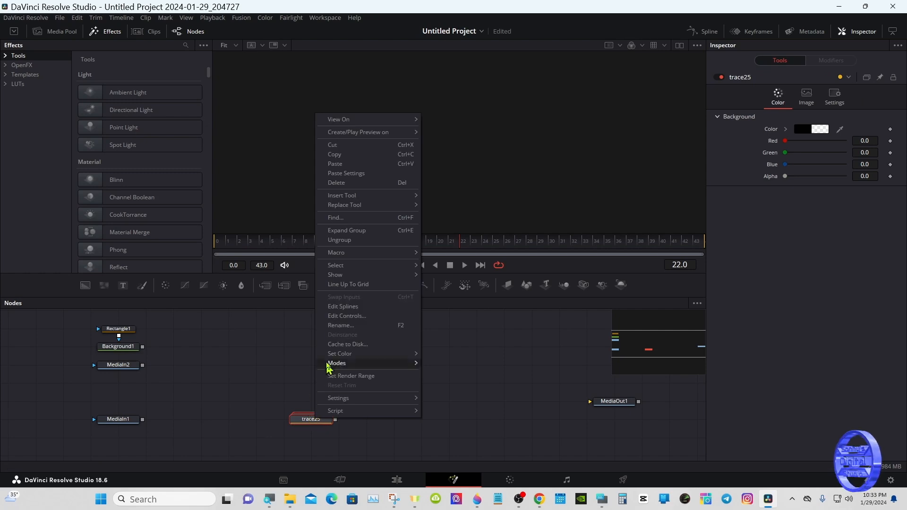
left_click(337, 241)
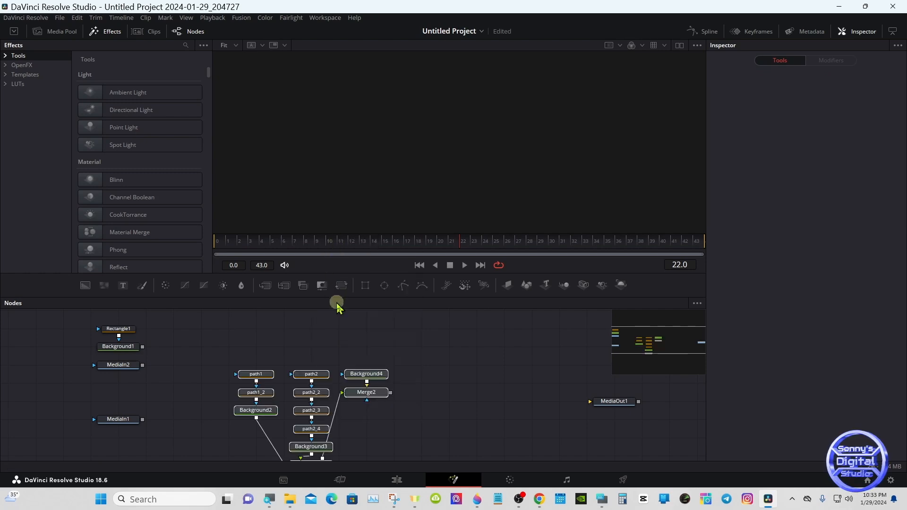
- Switch to the dual-viewer layout and show the Merge1 node in the left viewer
left_click(679, 45)
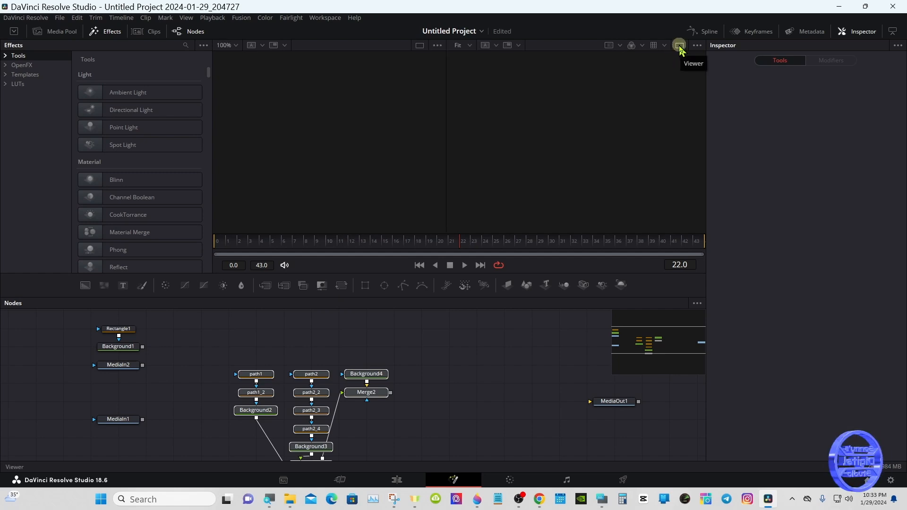
left_click(255, 375)
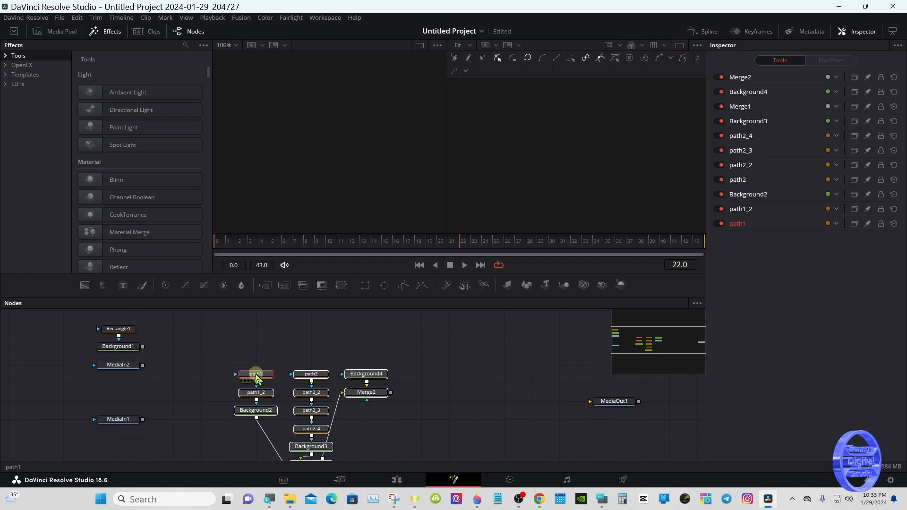
left_click_drag(612, 349, 643, 351)
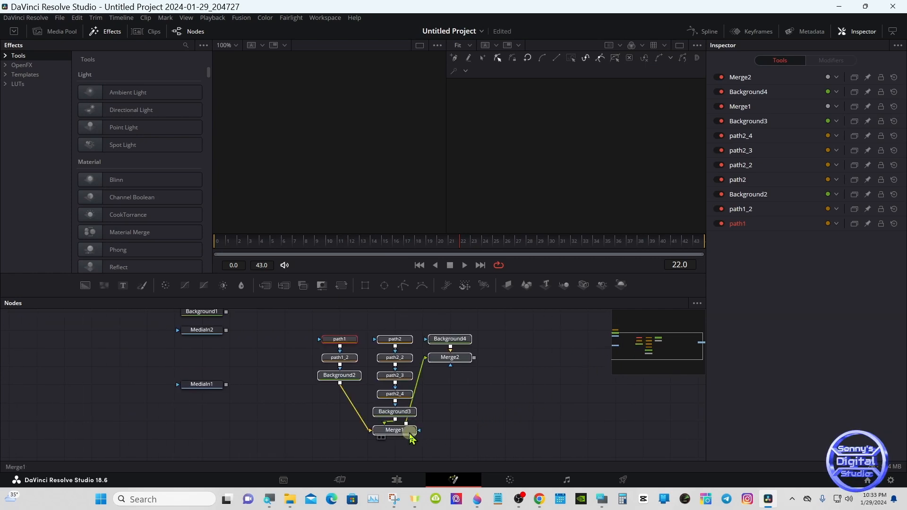
left_click(379, 438)
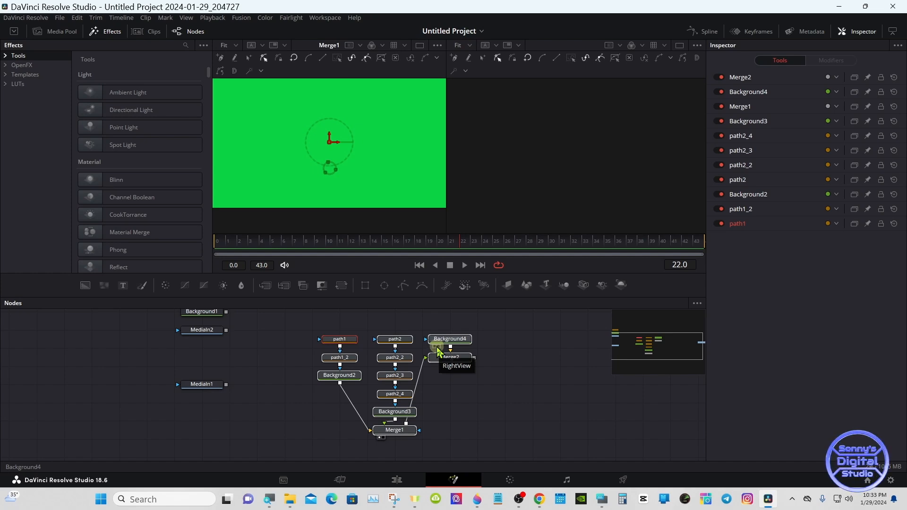
- Move the path1 node away from the imported chain, disconnect it from path1_2, and raise path1_2 above Background2
mouse_move(332, 357)
left_mouse_down()
mouse_move(305, 355)
mouse_move(387, 373)
mouse_move(347, 367)
mouse_move(341, 352)
left_mouse_up()
left_click(370, 360)
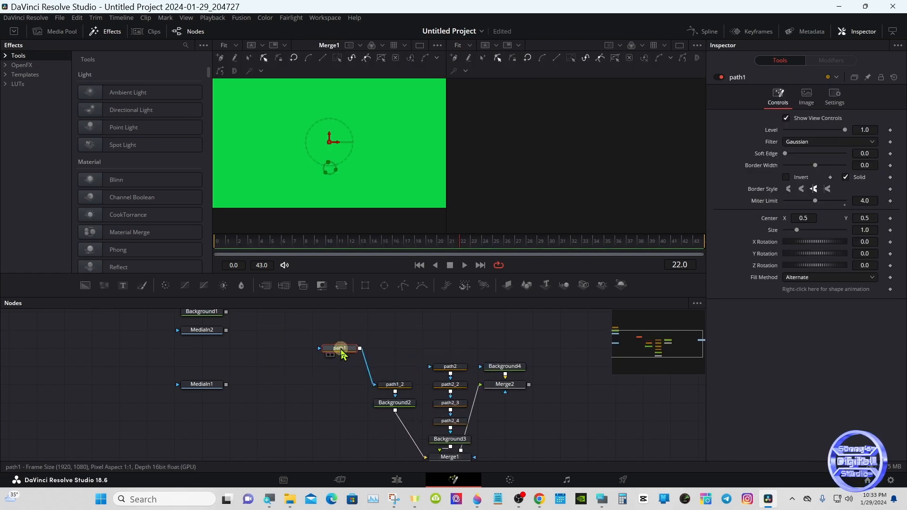
left_click(369, 372)
left_click(389, 386)
left_click_drag(390, 390, 390, 355)
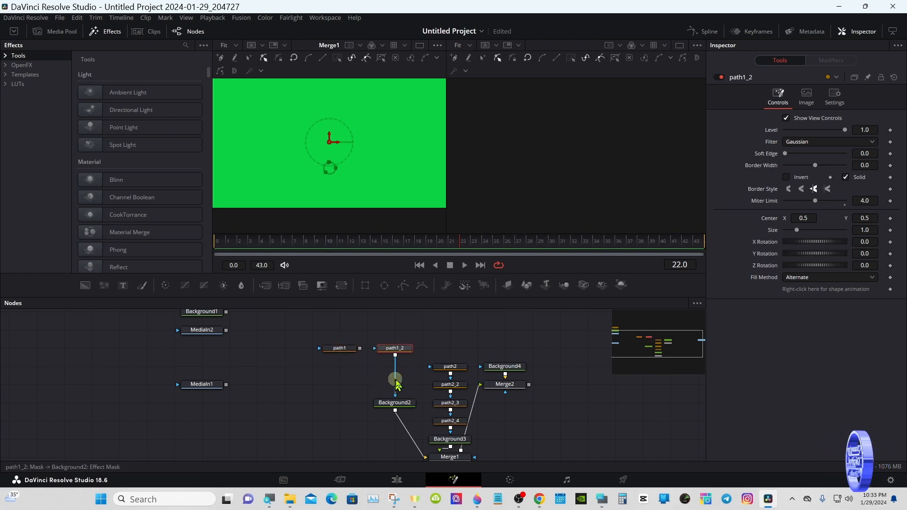
- Detach path2 from path2_2 and move it into open space above the path1_2 node
left_click_drag(444, 368, 446, 332)
left_click_drag(325, 344, 355, 380)
left_click_drag(379, 348, 379, 366)
left_click_drag(439, 331, 384, 331)
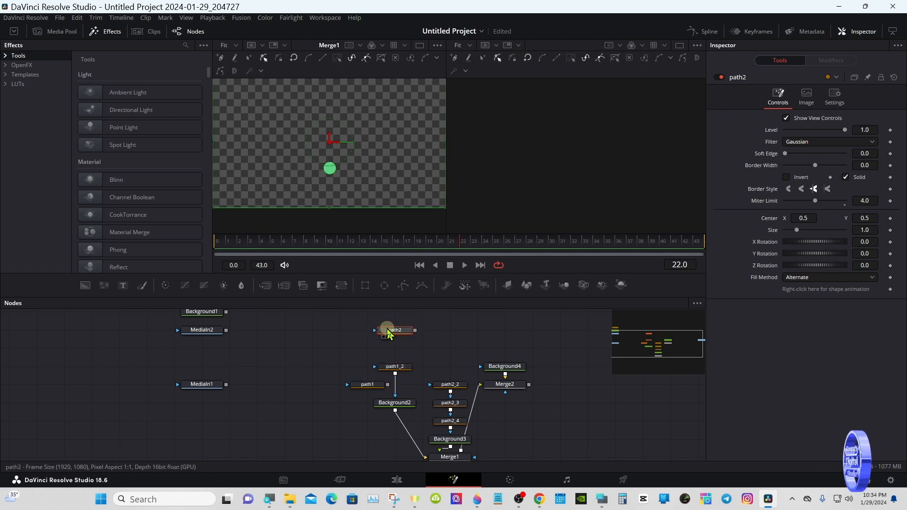
left_click(447, 387)
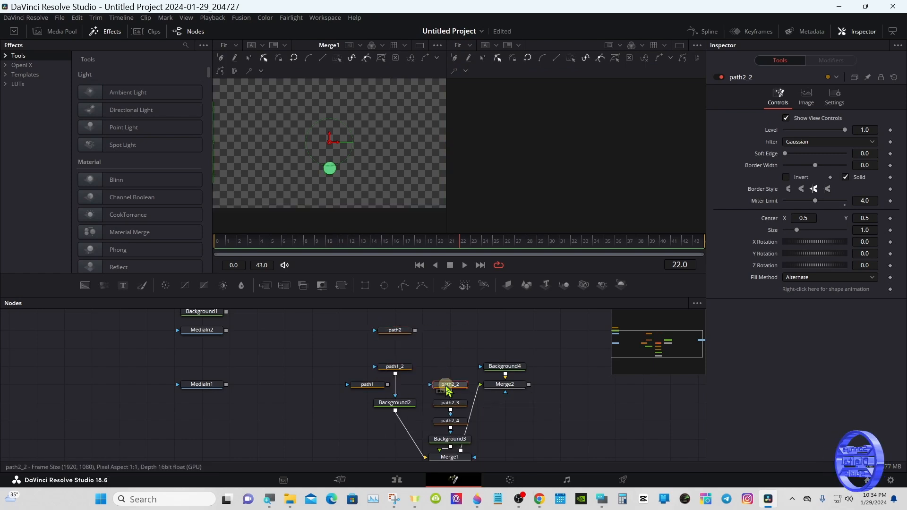
left_click(409, 331)
left_click_drag(408, 336, 381, 333)
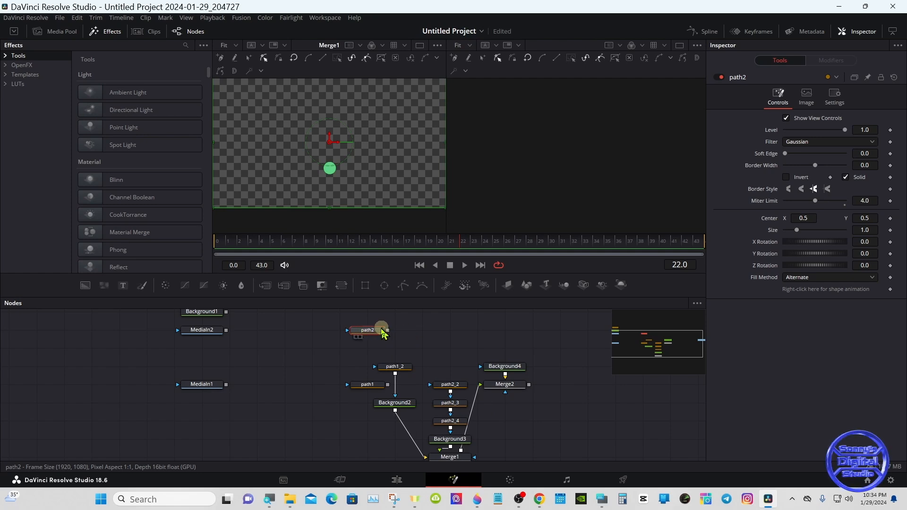
- Enlarge the viewer area, show path2 in the left viewer, and move the node beside MediaIn2
left_click_drag(377, 298, 376, 321)
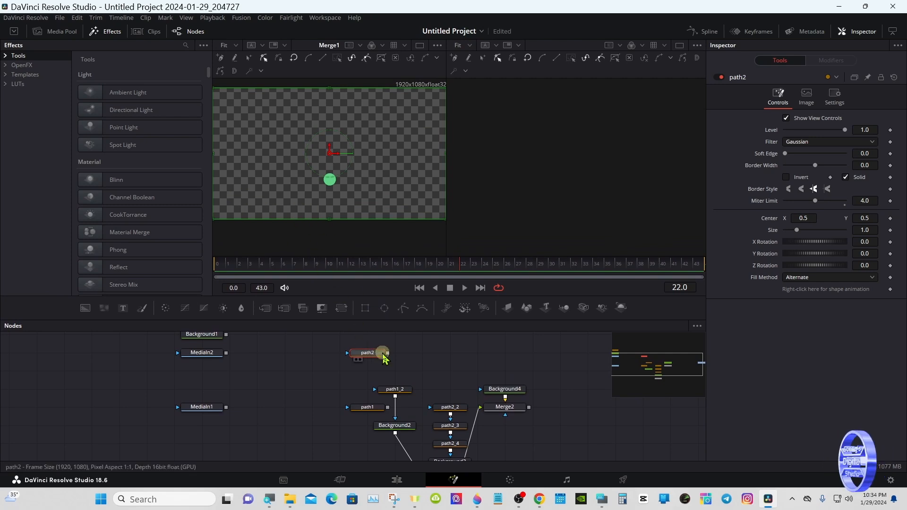
left_click(356, 360)
left_click_drag(358, 355, 277, 351)
- Move path2_2 out of the imported chain, level with path2, and disconnect it from path2_3
left_click(451, 411)
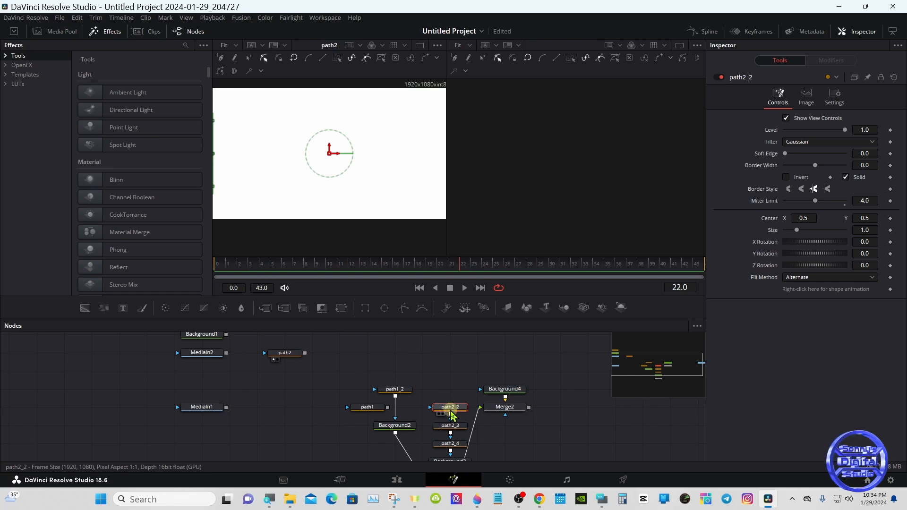
left_click(451, 446)
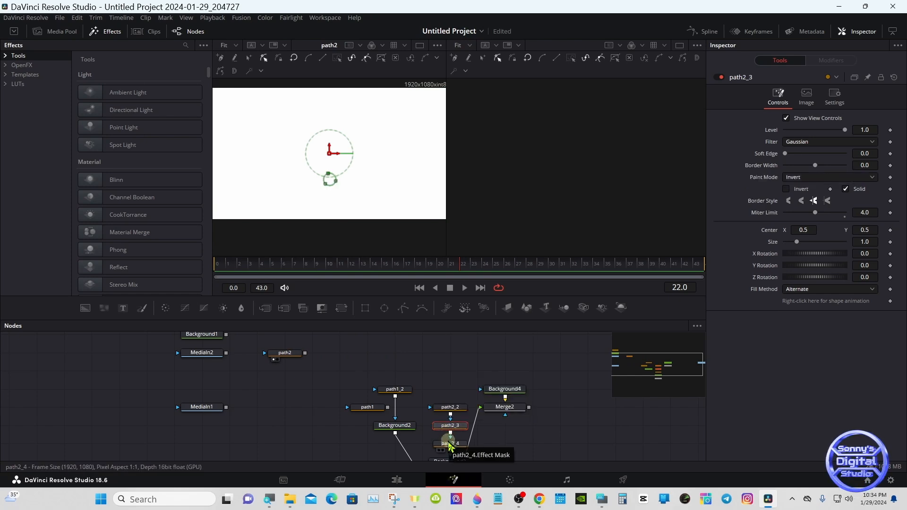
scroll(451, 449, "down", 1)
left_click(450, 405)
left_click_drag(447, 407, 365, 362)
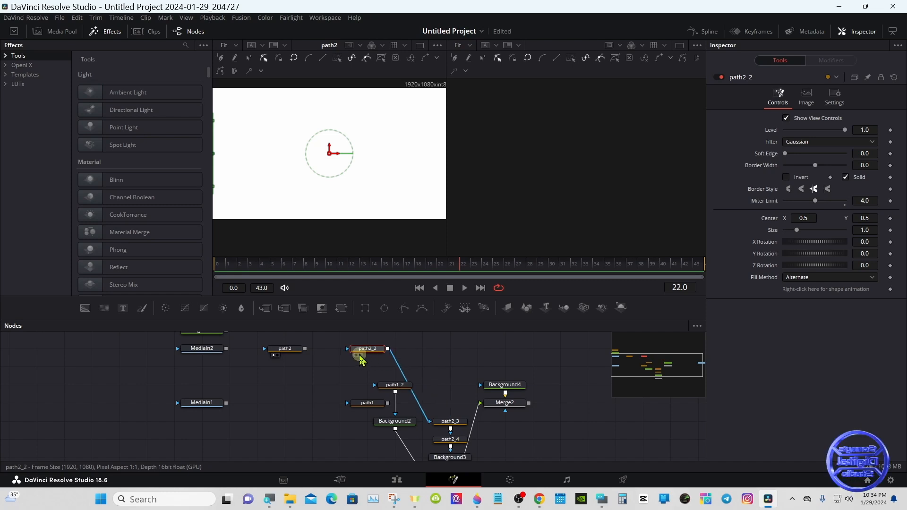
left_click(424, 415)
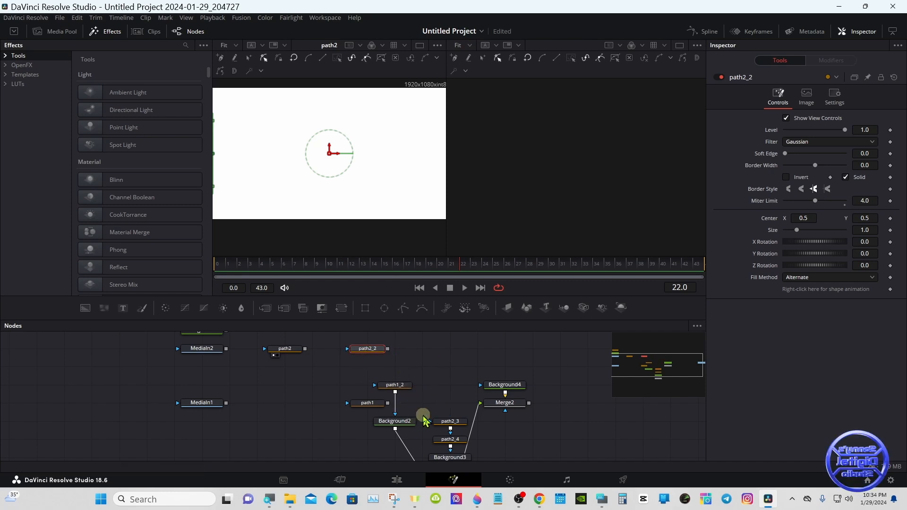
- Cut all remaining imported SVG nodes from the composition, keeping only path2 and path2_2
left_click_drag(338, 371, 528, 464)
right_click(456, 424)
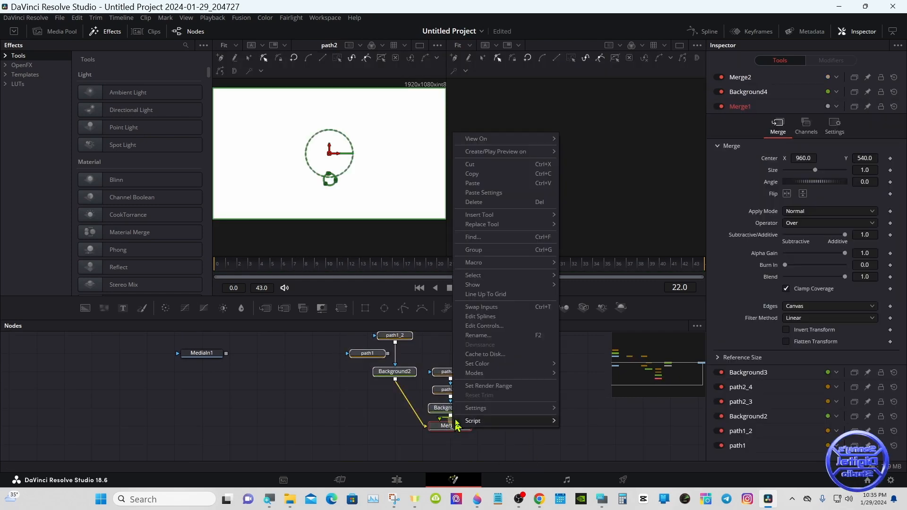
left_click(481, 163)
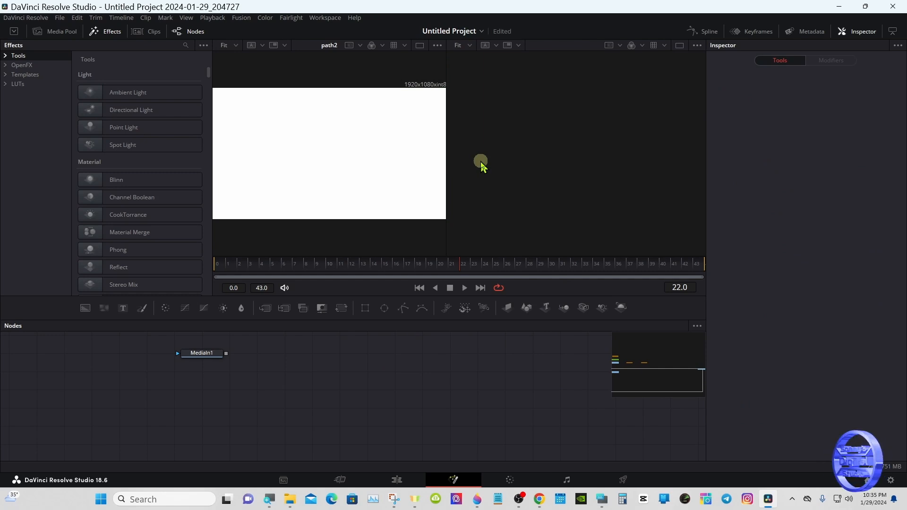
- Stack path2_2 directly above path2, next to the Rectangle1 and Background1 nodes
mouse_move(639, 369)
left_mouse_down()
mouse_move(649, 370)
mouse_move(640, 367)
left_mouse_up()
left_click_drag(328, 393, 253, 357)
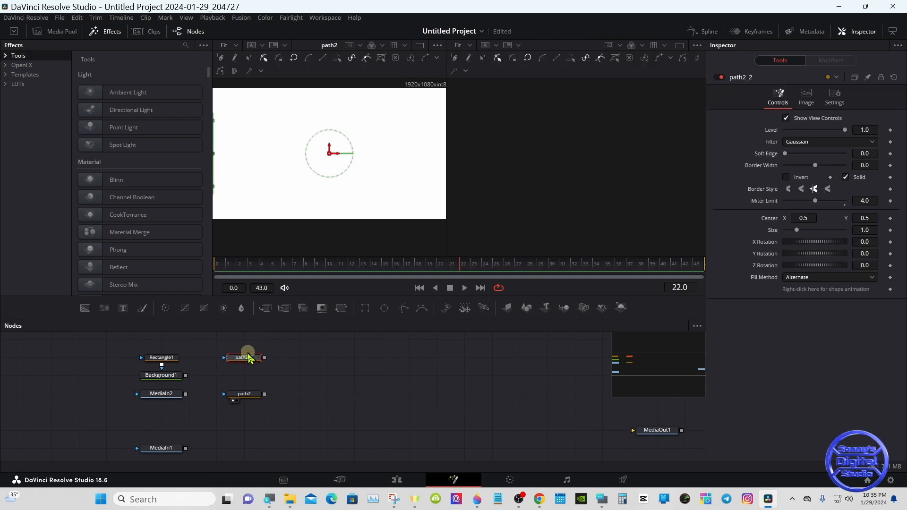
left_click_drag(249, 406, 248, 387)
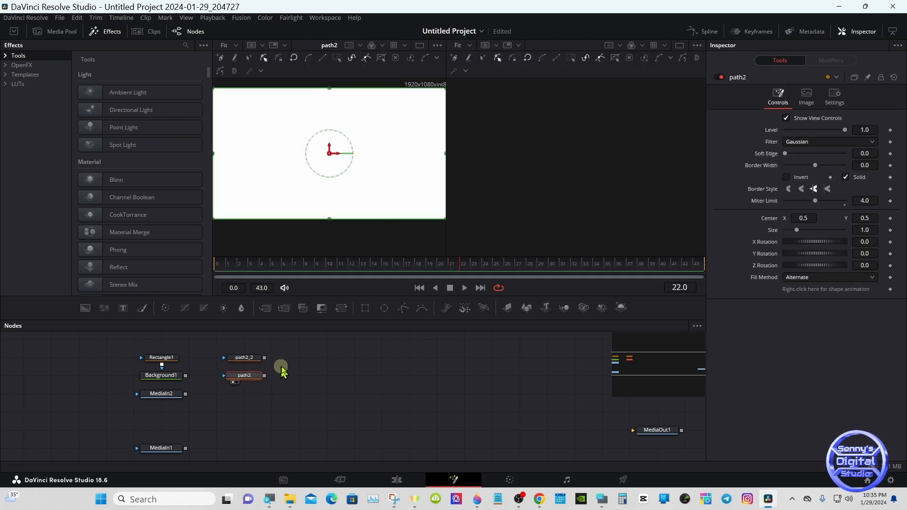
left_click(349, 370)
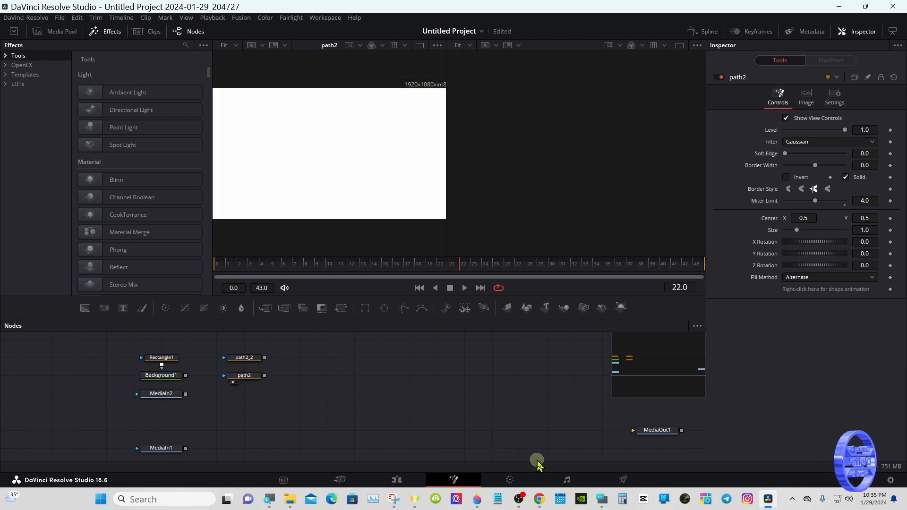
- Bring up the On-Screen Keyboard and add an sPolygon node in open space through the tool search
left_click(601, 500)
left_click(658, 351)
left_click_drag(671, 395, 665, 324)
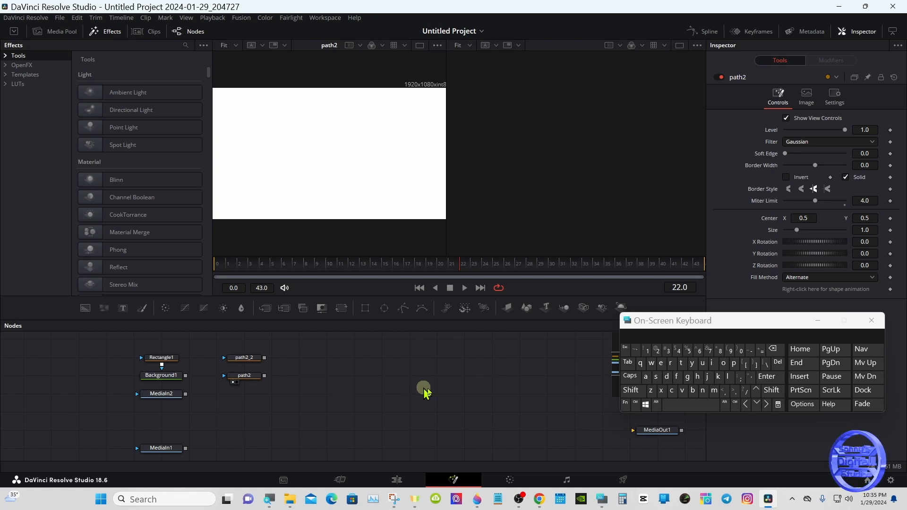
left_click(631, 390)
left_click(670, 406)
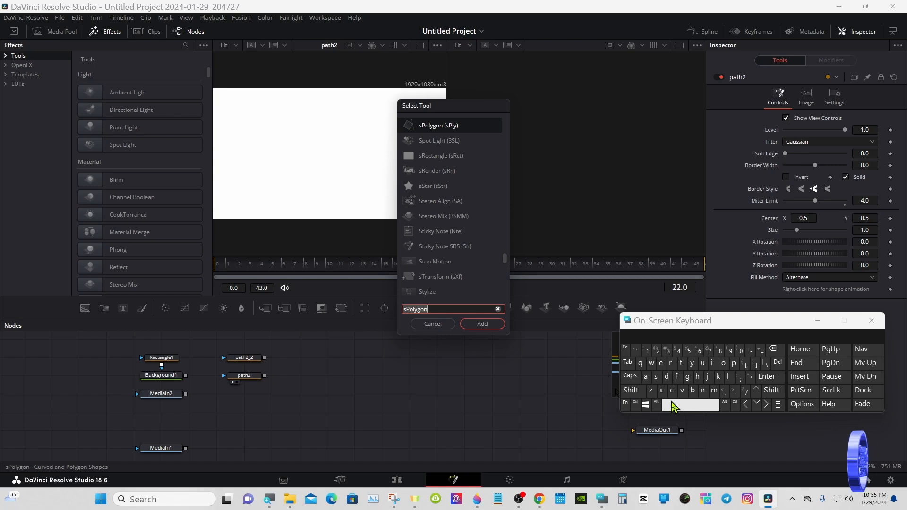
left_click(489, 326)
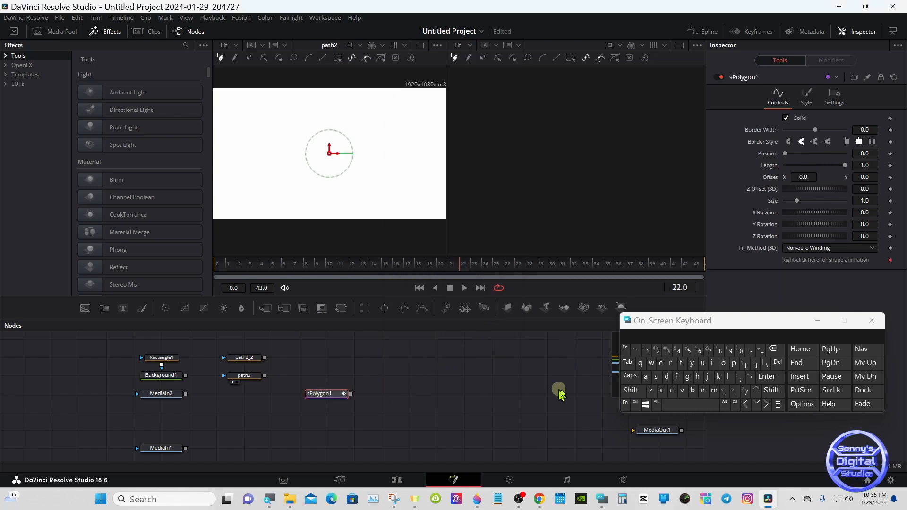
- Search for "extr", add an Extrude 3D node after sPolygon1, and move it further away for spacing
left_click(631, 390)
left_click(679, 406)
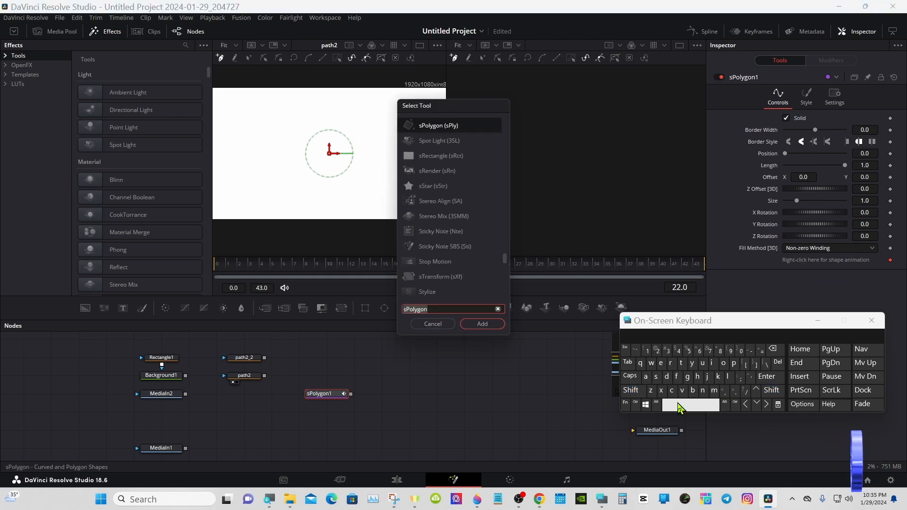
left_click(661, 363)
left_click(662, 391)
left_click(682, 364)
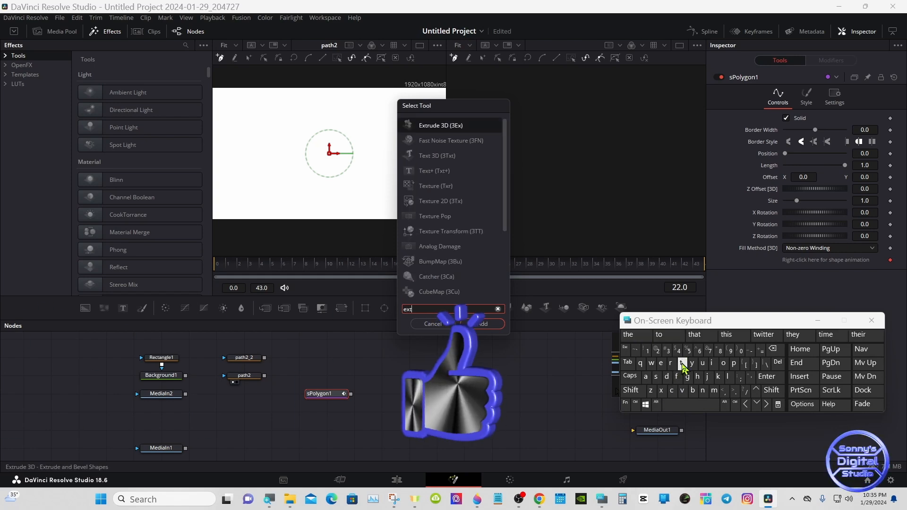
left_click(670, 362)
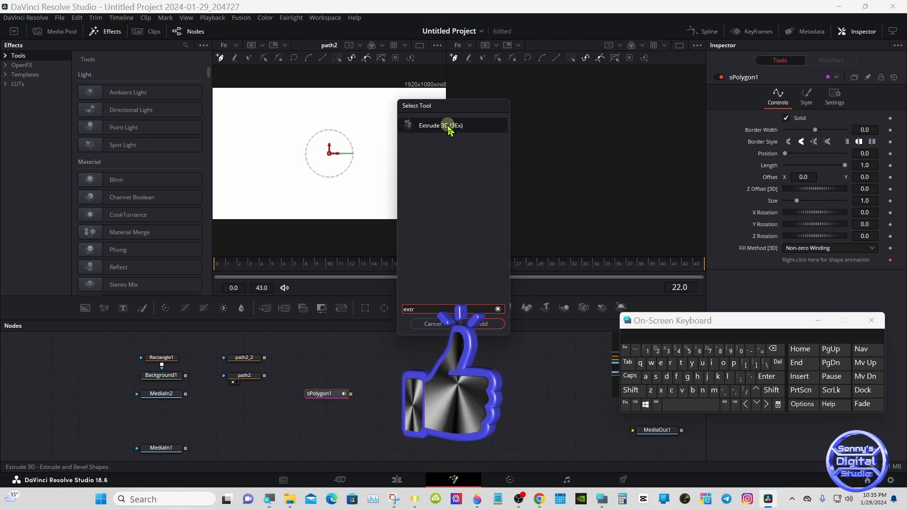
left_click(477, 324)
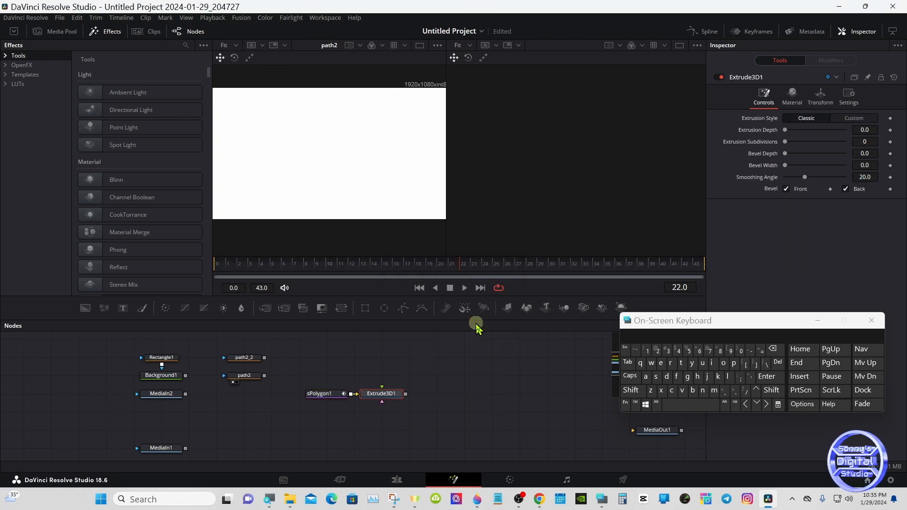
left_click_drag(383, 396, 439, 396)
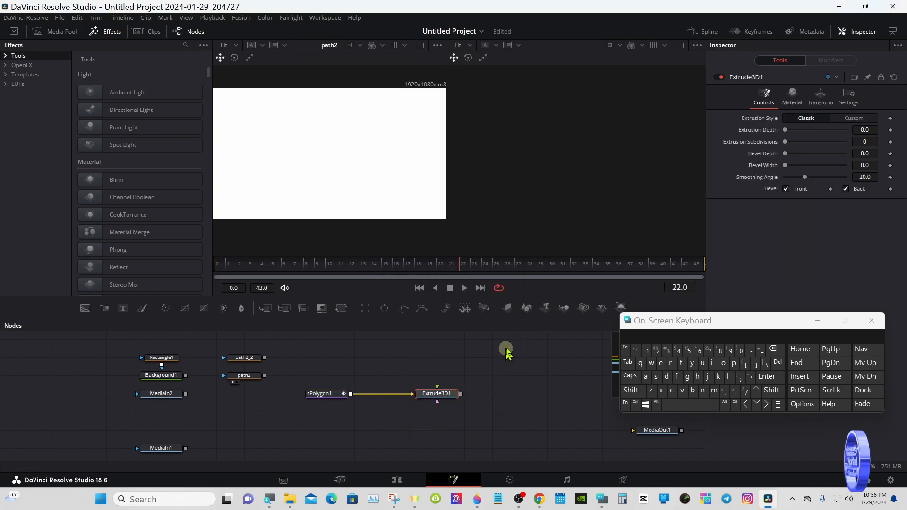
- Add a Merge 3D node and a Renderer 3D node after Extrude3D1, and space out the renderer
left_click(567, 309)
left_click_drag(644, 323, 771, 330)
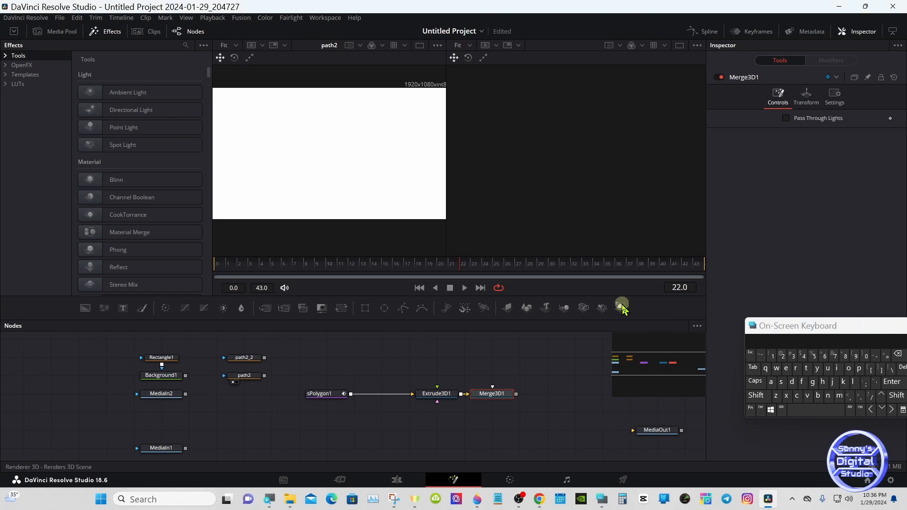
left_click(621, 307)
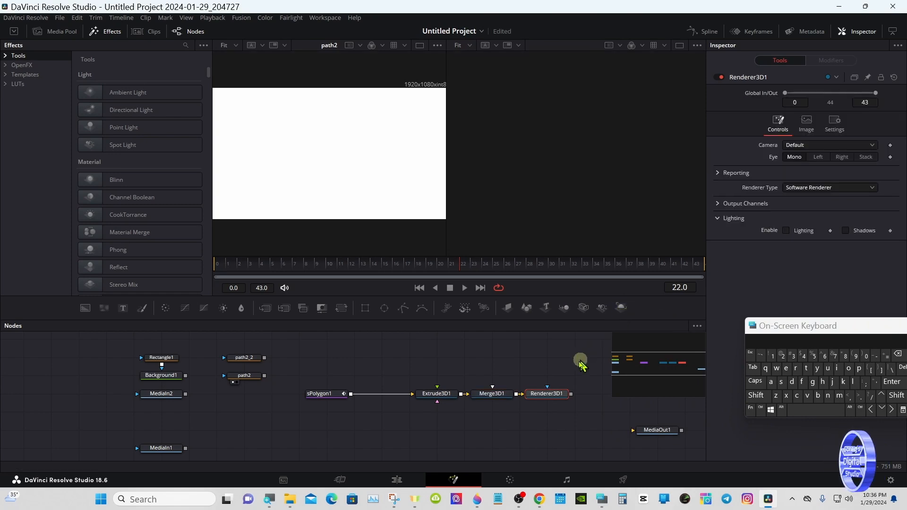
left_click_drag(552, 396, 567, 400)
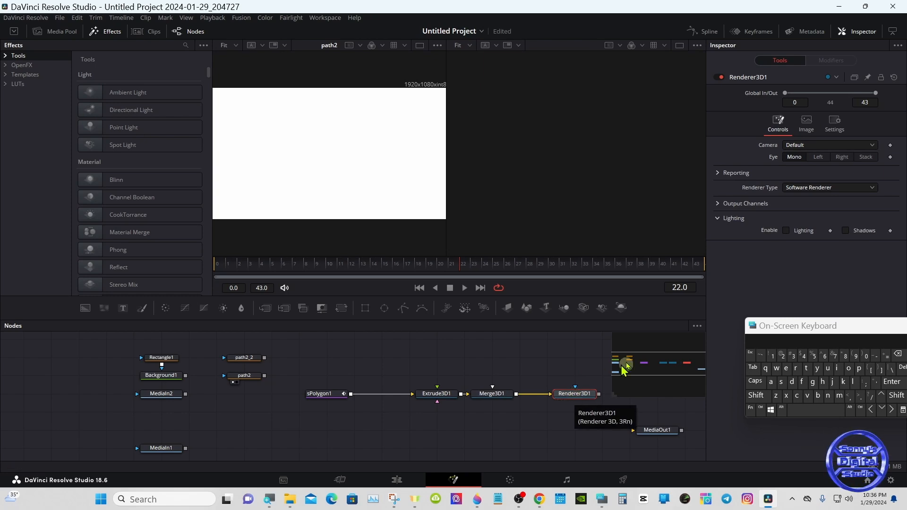
- Set Renderer3D1's type to Hardware Renderer and connect it to MediaOut1, showing the output in the right viewer
left_click(822, 189)
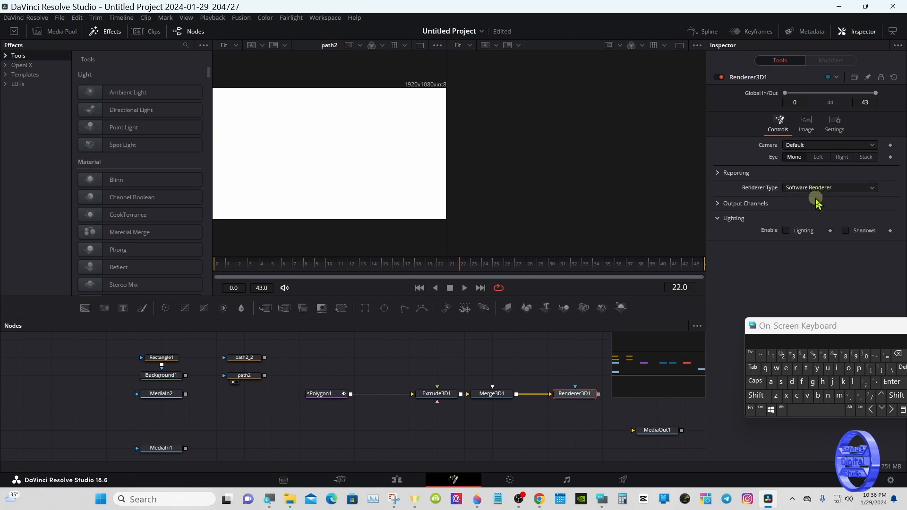
left_click(817, 201)
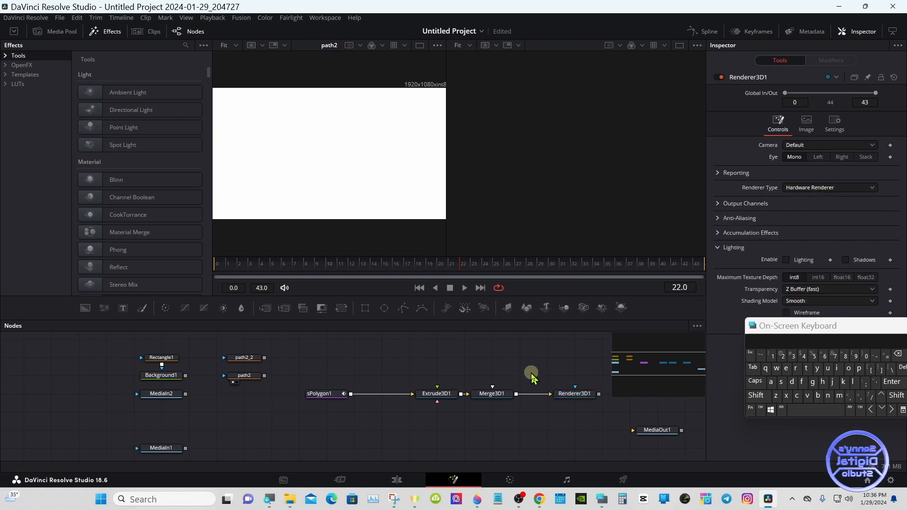
left_click_drag(667, 432, 645, 363)
left_click_drag(593, 407, 640, 193)
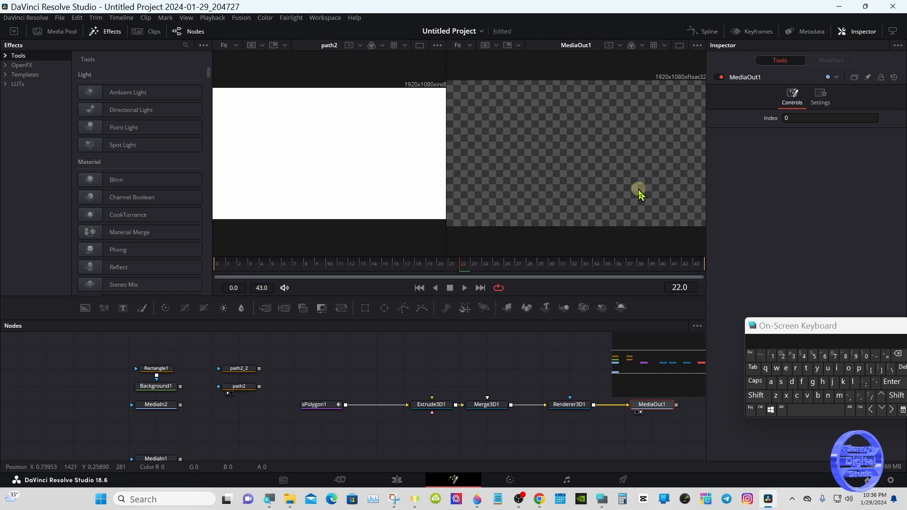
- Move sPolygon1 closer to Extrude3D1 and line path2 up with sPolygon1
left_click(336, 406)
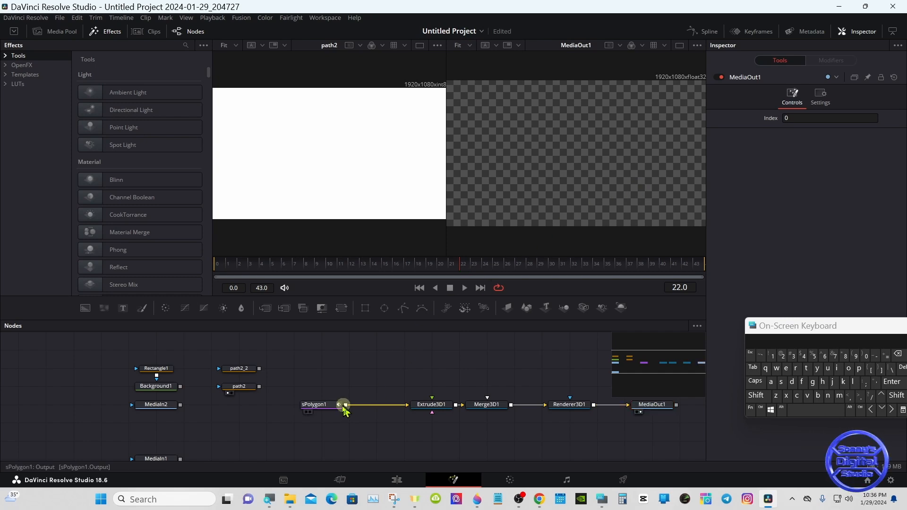
left_click_drag(329, 412, 357, 412)
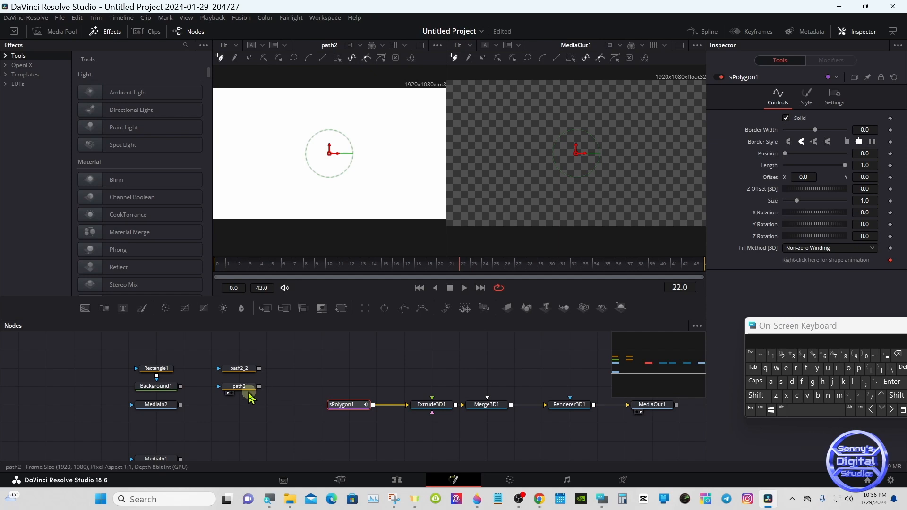
left_click_drag(248, 395, 245, 404)
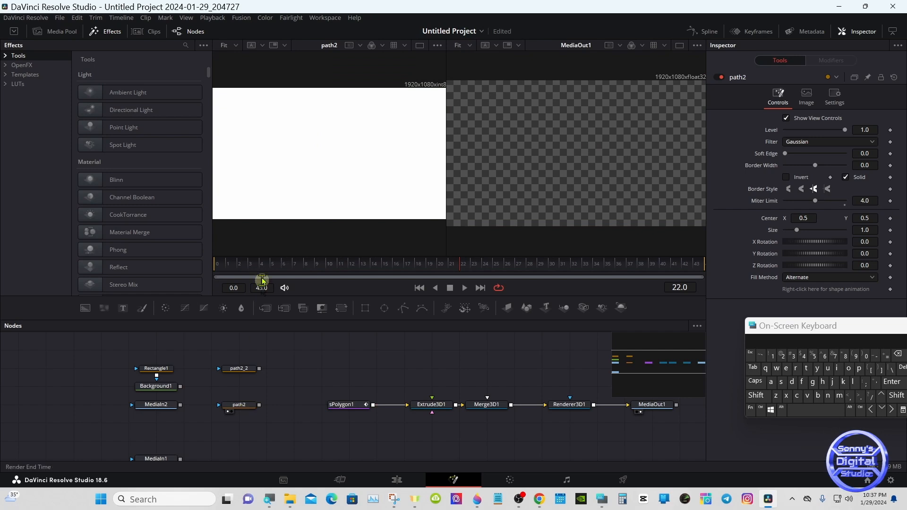
- Zoom out the left viewer to show path2's whole outline with space around it, and select path2
right_click(271, 169)
mouse_move(312, 177)
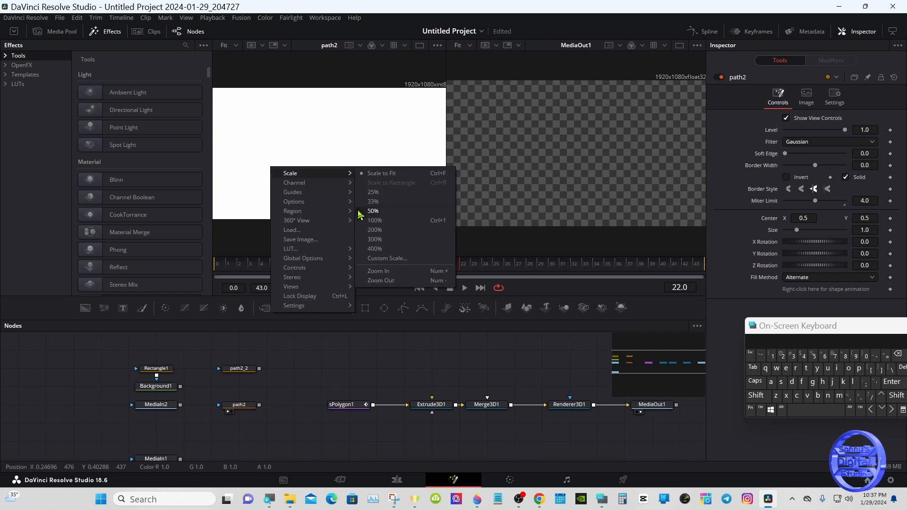
left_click(373, 281)
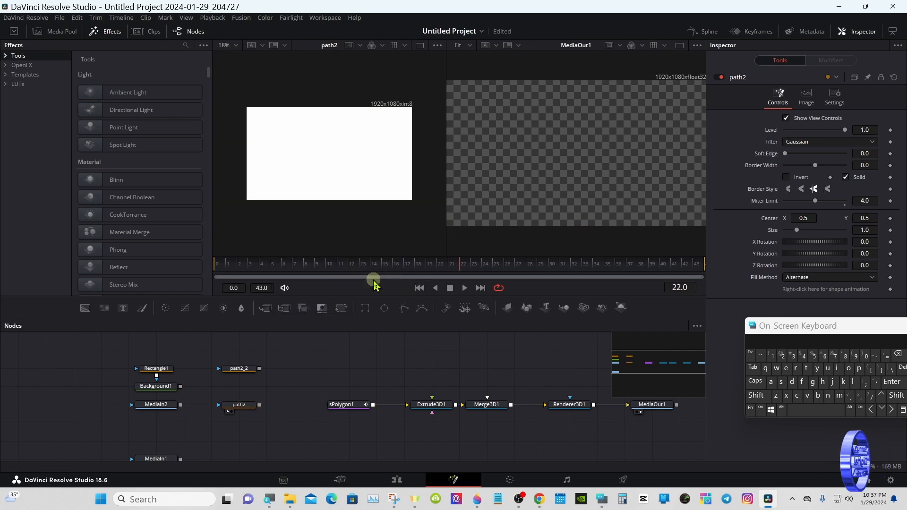
left_click(231, 407)
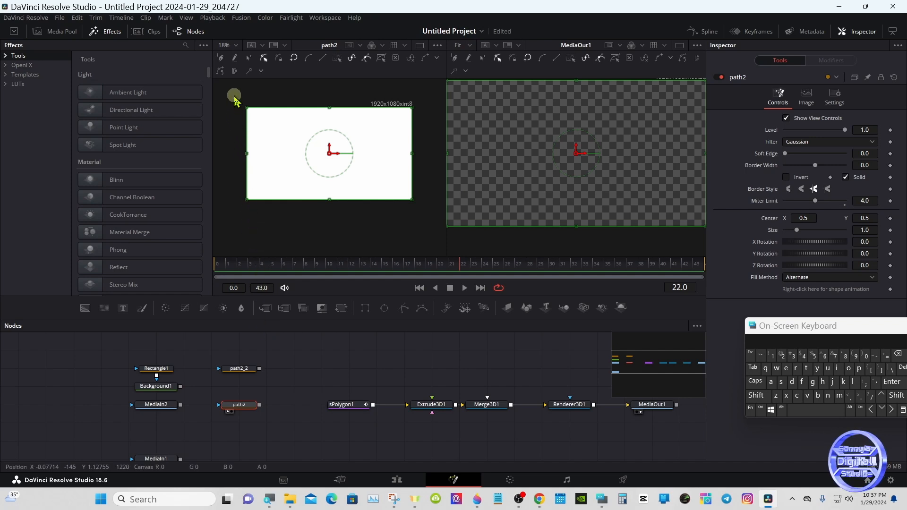
- Select all points of path2's polyline and copy the polyline
left_click_drag(235, 97, 422, 217)
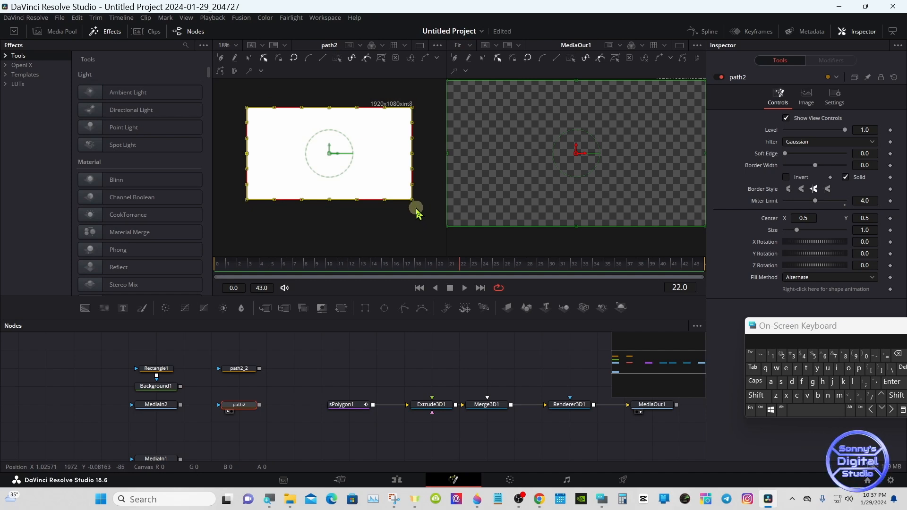
right_click(413, 210)
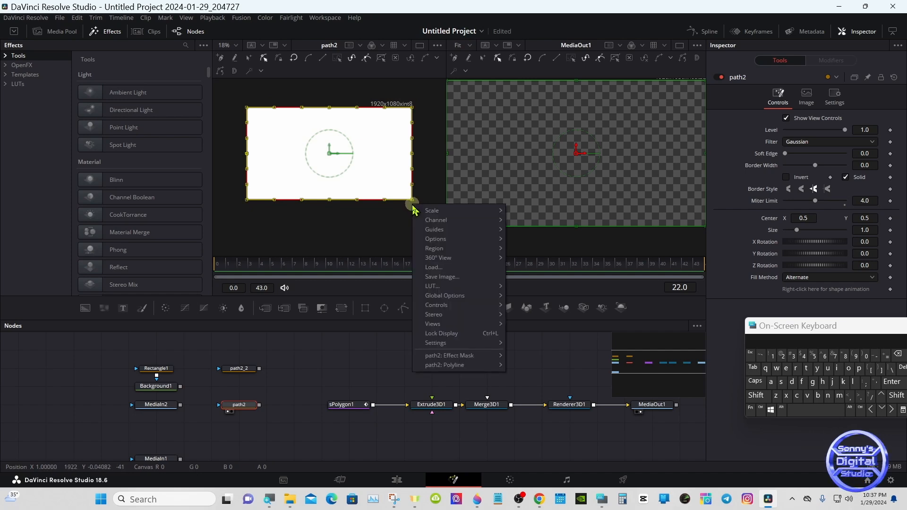
mouse_move(461, 369)
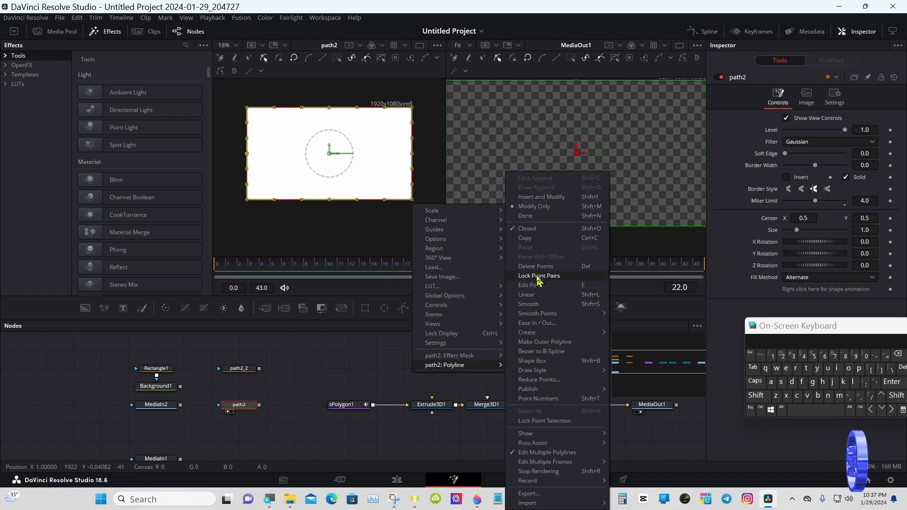
left_click(538, 239)
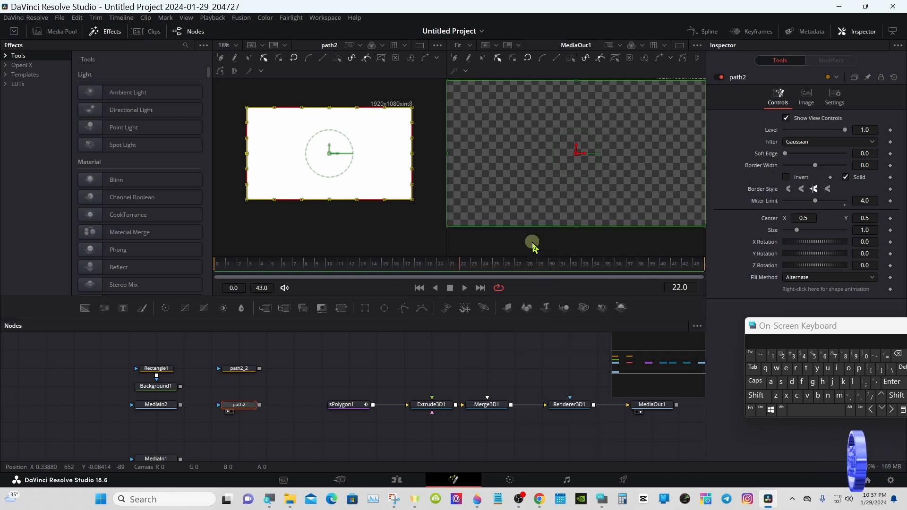
- Paste the copied path2 polyline into sPolygon1
left_click(342, 405)
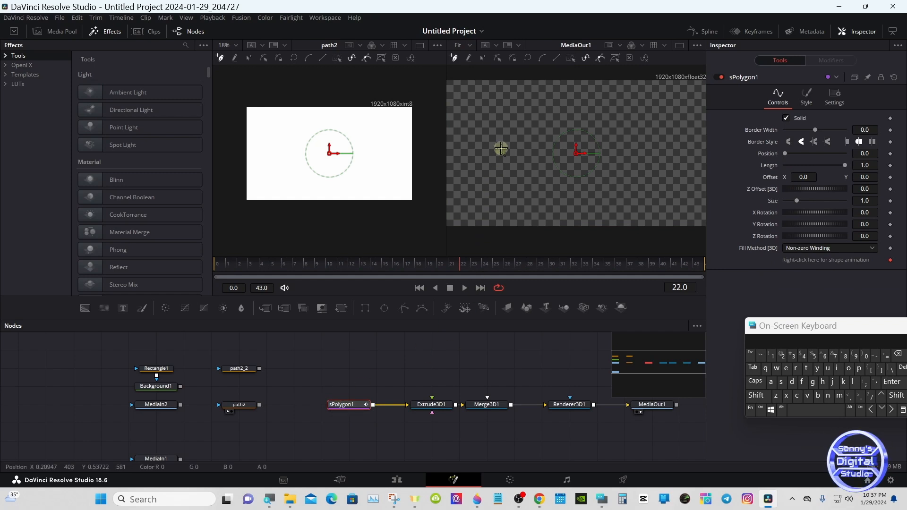
right_click(501, 148)
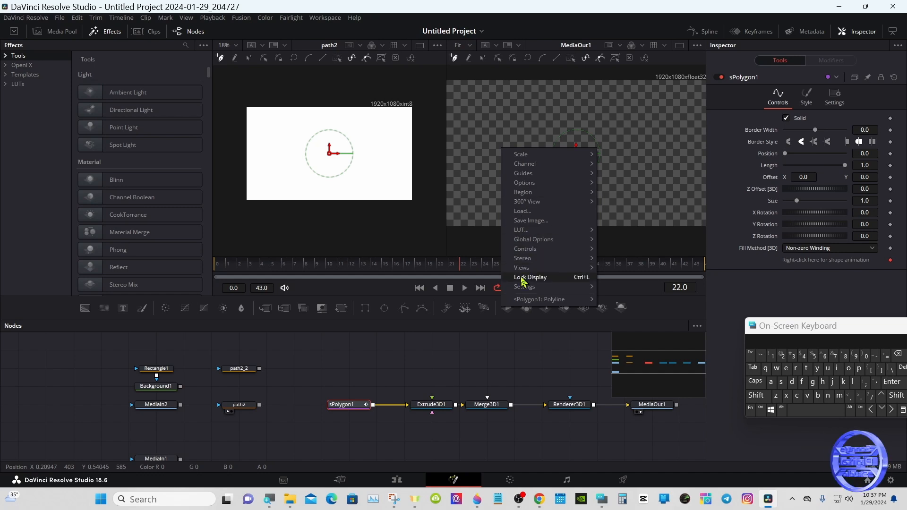
mouse_move(544, 301)
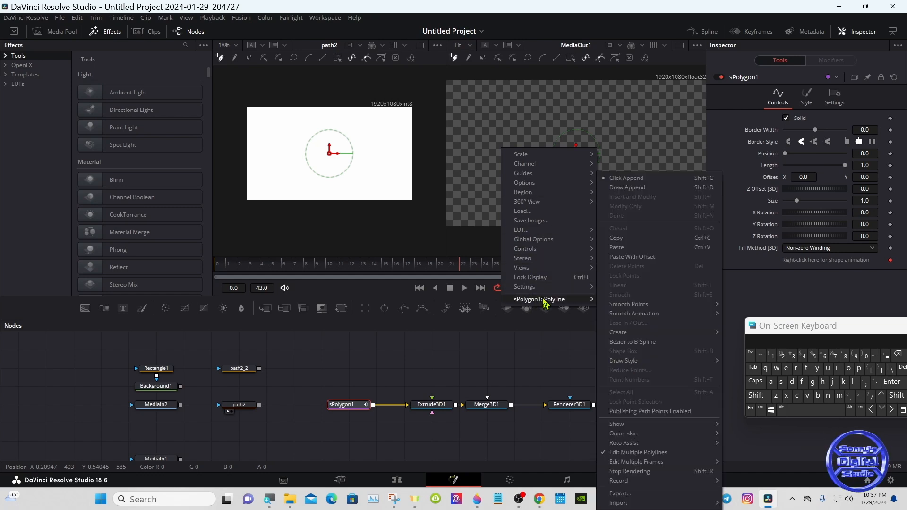
left_click(630, 247)
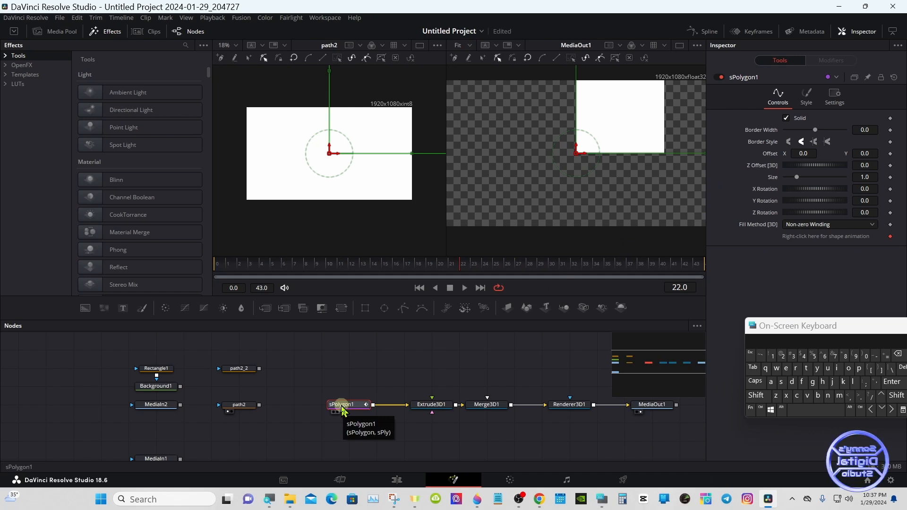
- Move sPolygon1 farther away from Extrude3D1, select Extrude3D1, and reposition the on-screen keyboard
left_click_drag(342, 410, 315, 408)
left_click(430, 405)
left_click_drag(806, 341, 712, 376)
mouse_move(639, 367)
left_mouse_down()
mouse_move(636, 350)
mouse_move(620, 364)
mouse_move(664, 367)
mouse_move(638, 381)
mouse_move(631, 361)
mouse_move(653, 364)
left_mouse_up()
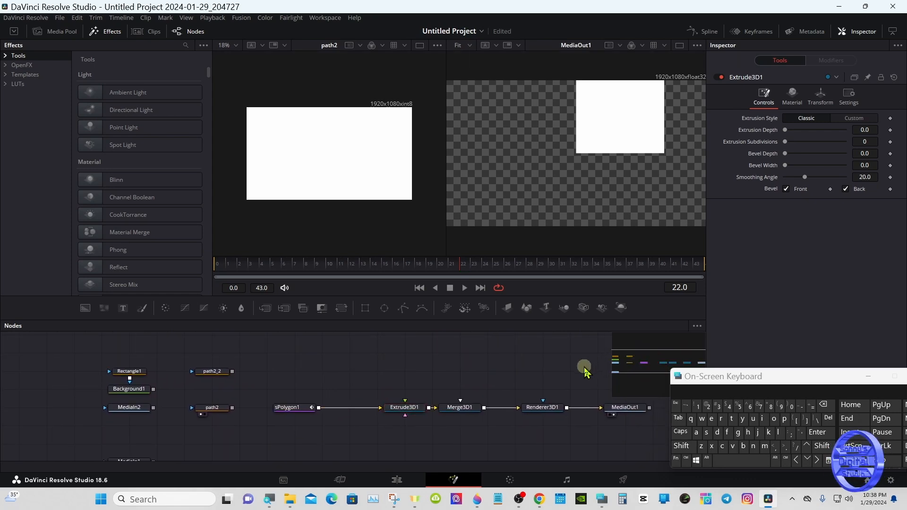
left_click_drag(773, 383, 696, 374)
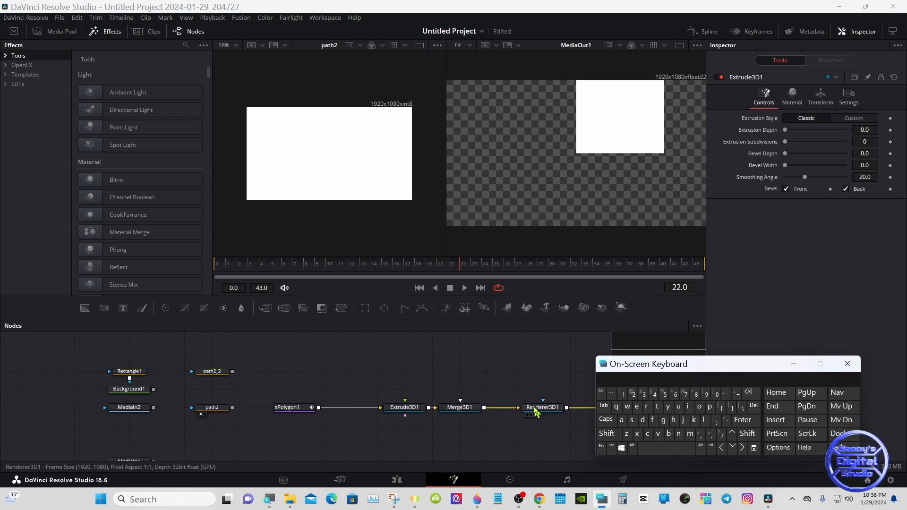
left_click(533, 414)
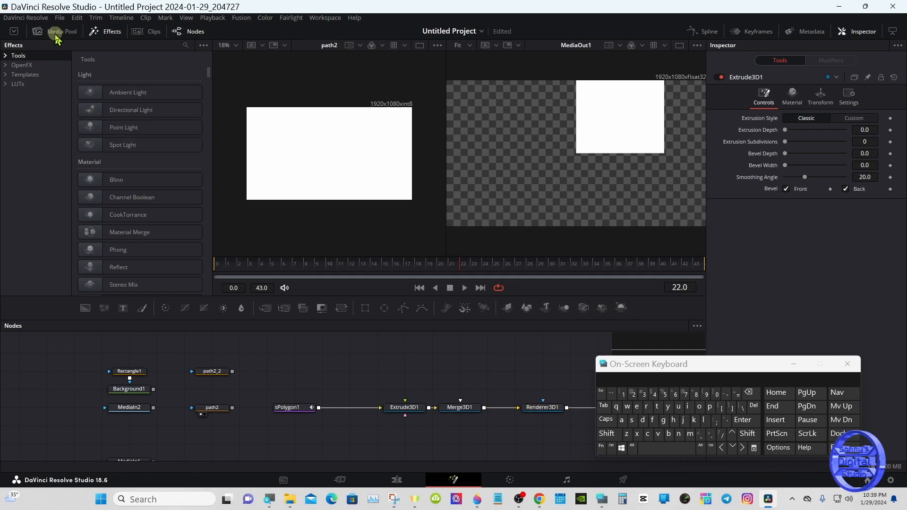
- Add the 3D flip transition .png notes image to the node graph and show it in the left viewer, scaled to fit
left_click_drag(98, 68, 144, 347)
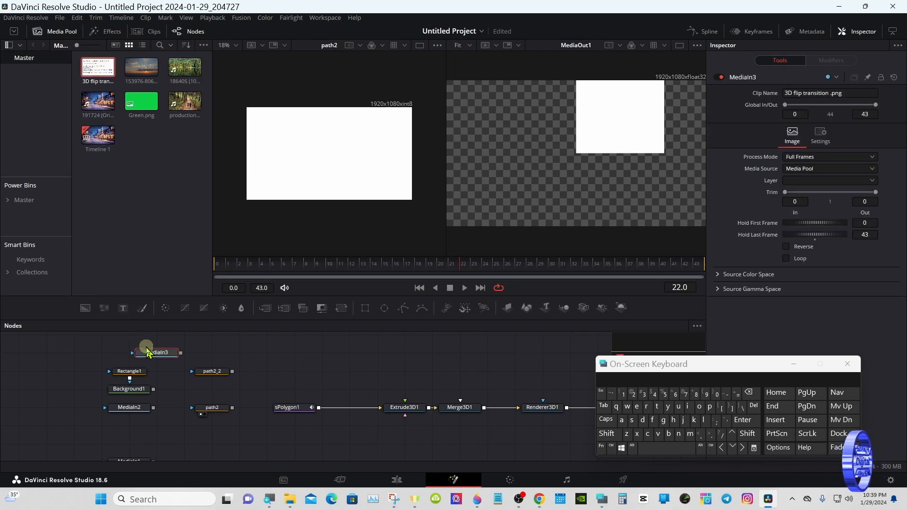
left_click(141, 361)
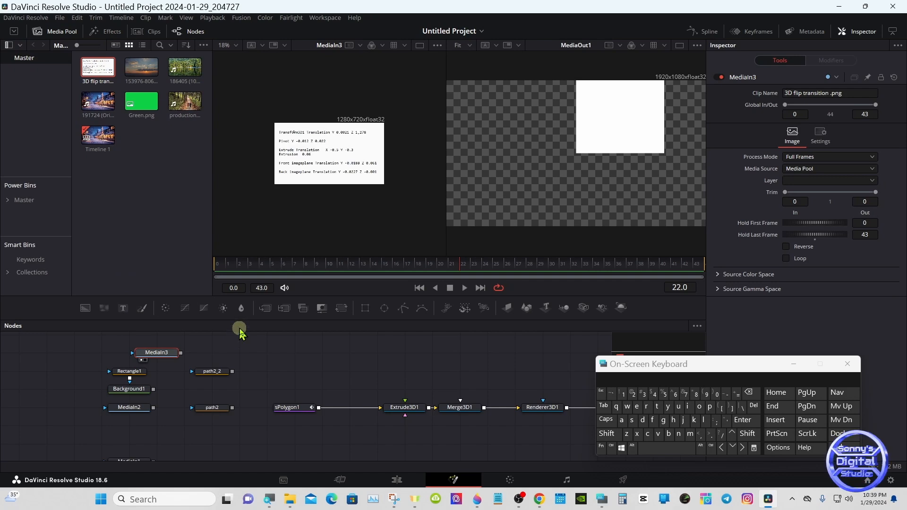
right_click(283, 172)
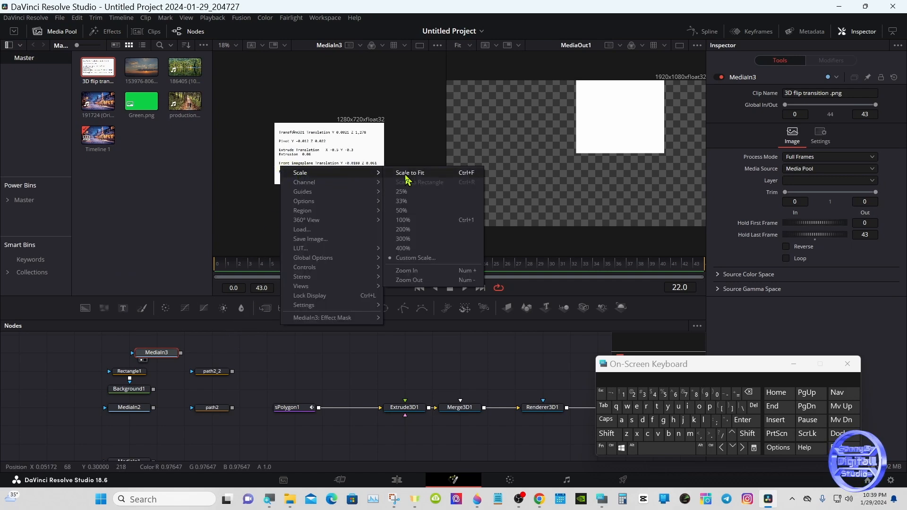
left_click(414, 180)
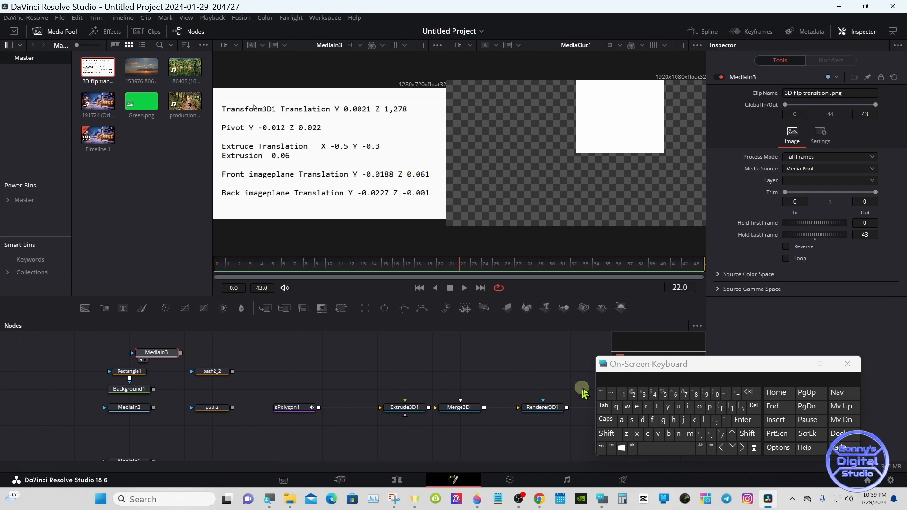
- Set Extrude3D1's extrusion depth to 0.06, extrusion subdivisions to 10 and smoothing angle to 60
left_click_drag(640, 366, 658, 367)
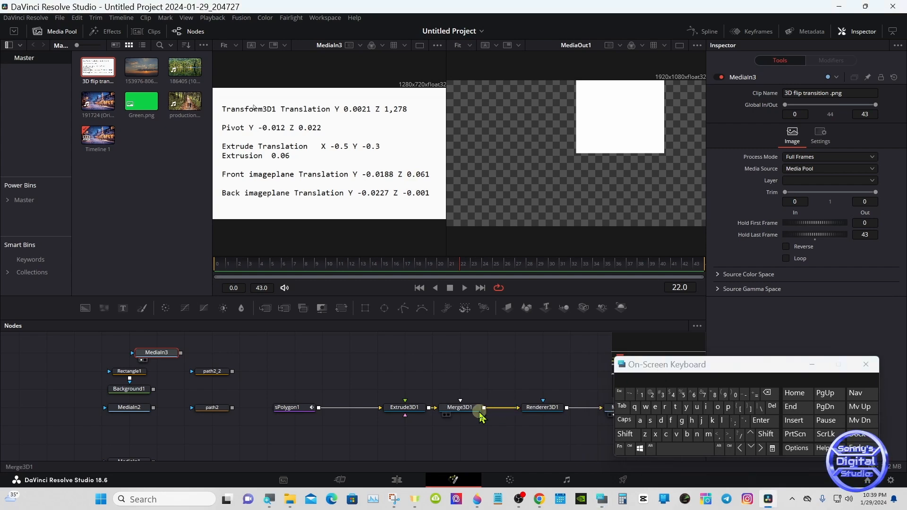
left_click(414, 413)
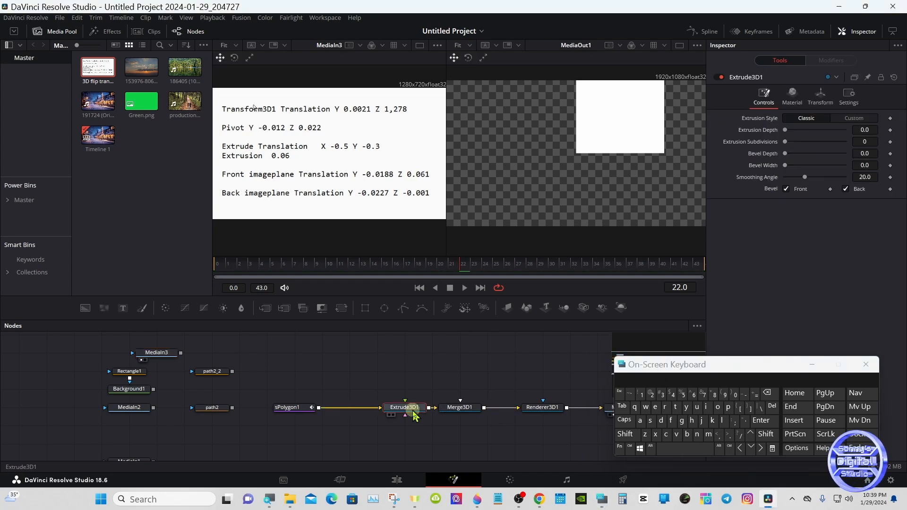
left_click_drag(727, 366, 614, 367)
left_click(820, 98)
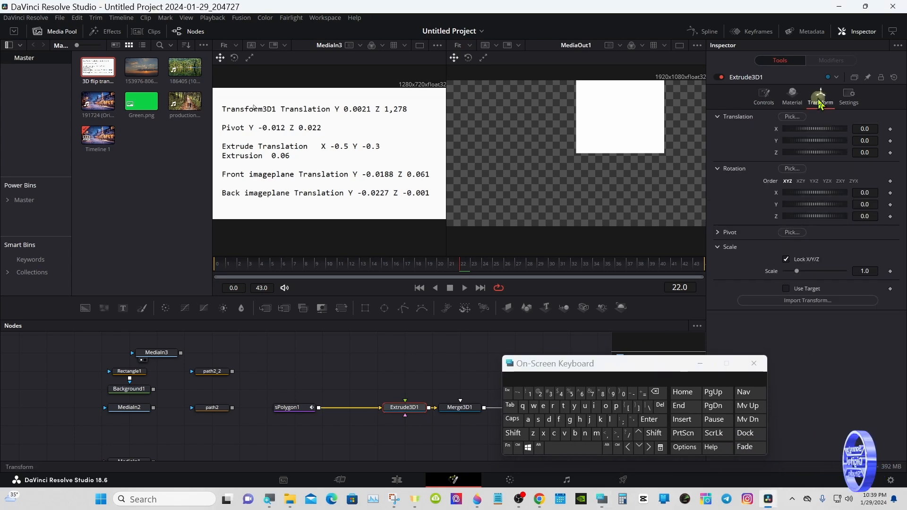
left_click(764, 97)
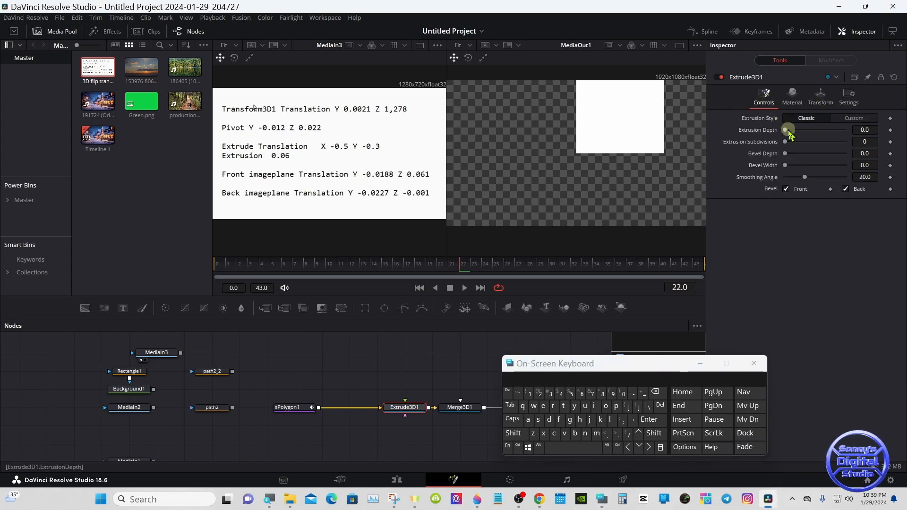
left_click(873, 128)
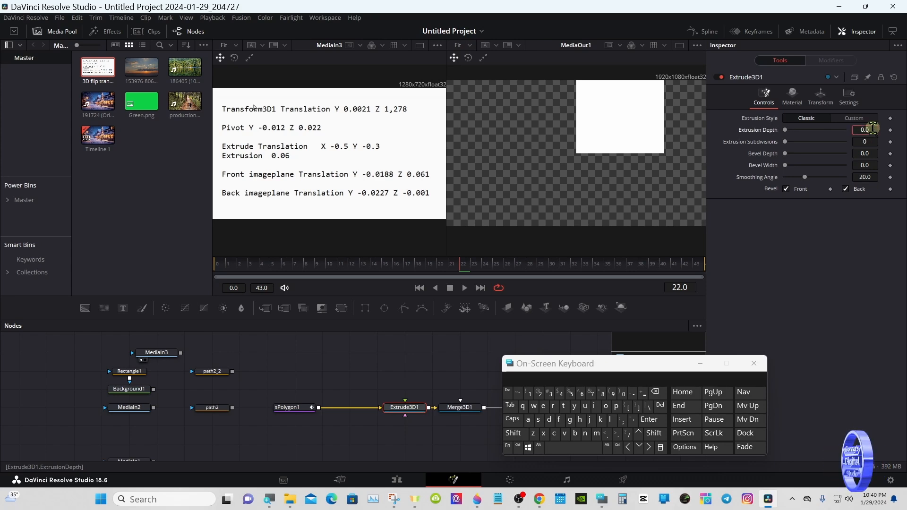
left_click(580, 394)
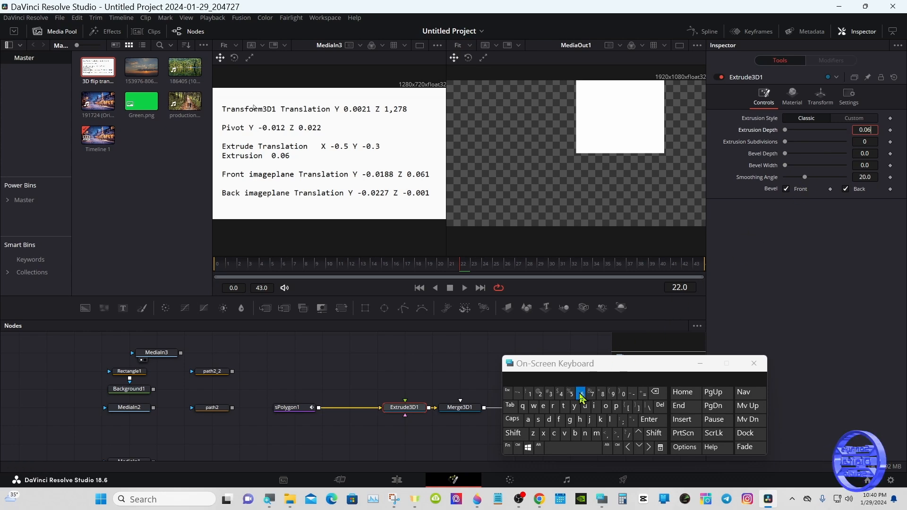
left_click(649, 420)
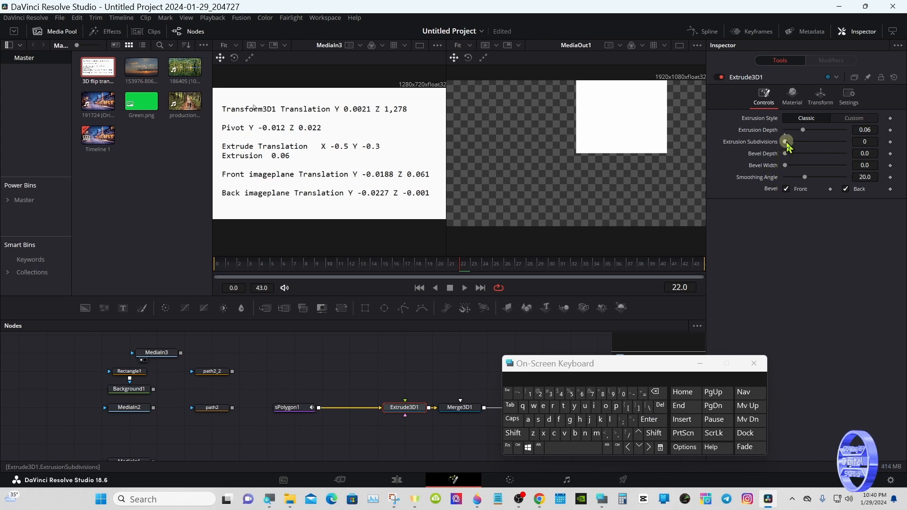
left_click_drag(786, 141, 853, 142)
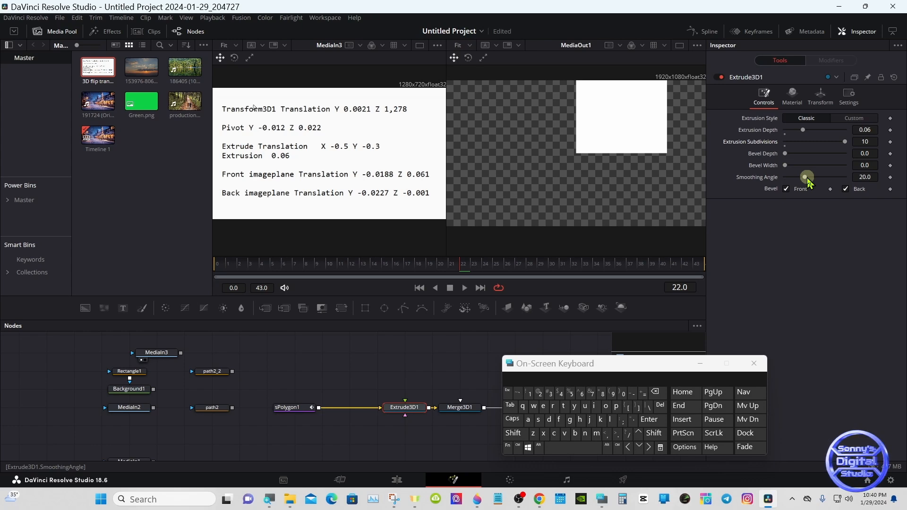
left_click_drag(805, 178, 860, 177)
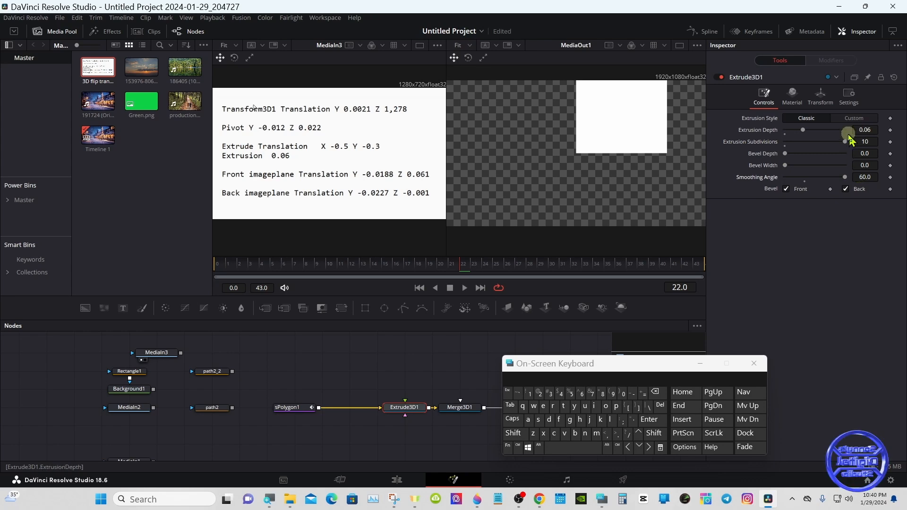
- Set Extrude3D1's translation to X -0.5 and Y -0.3
left_click(819, 96)
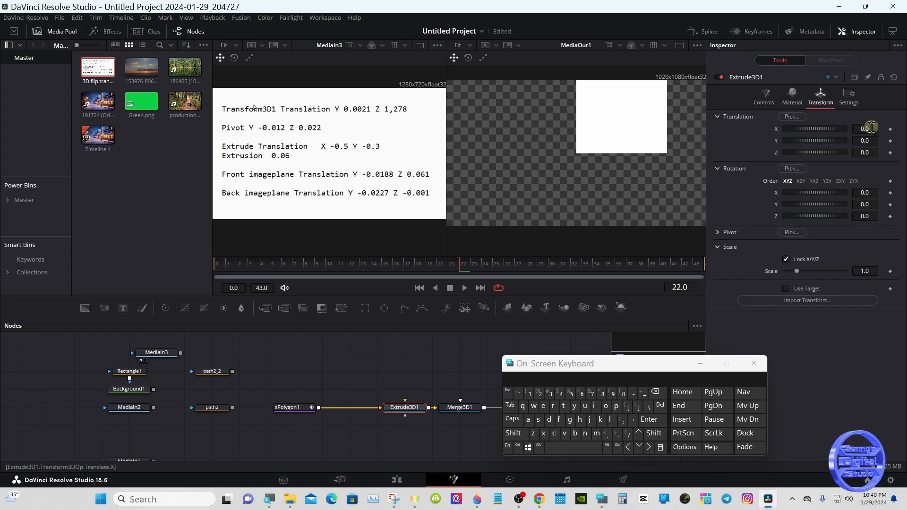
left_click(657, 395)
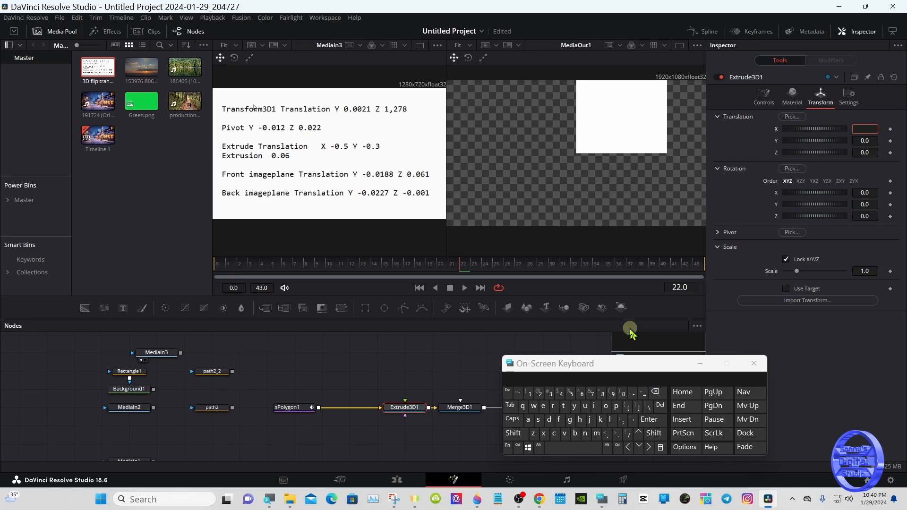
left_click(633, 393)
left_click(623, 392)
left_click(617, 434)
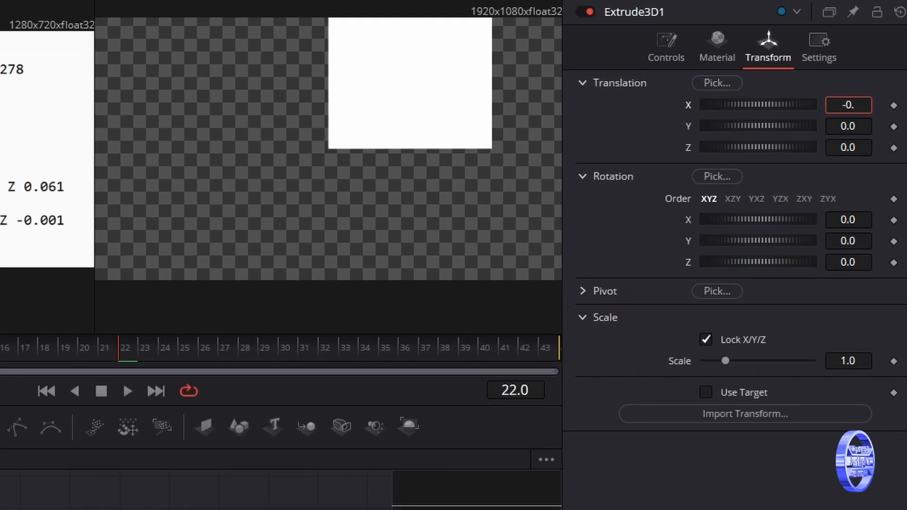
type("5")
key("Tab")
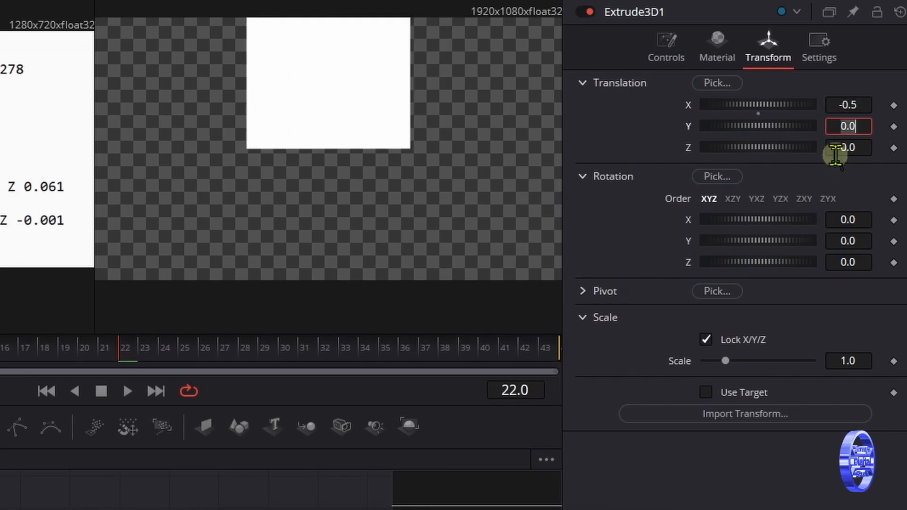
key("BackSpace")
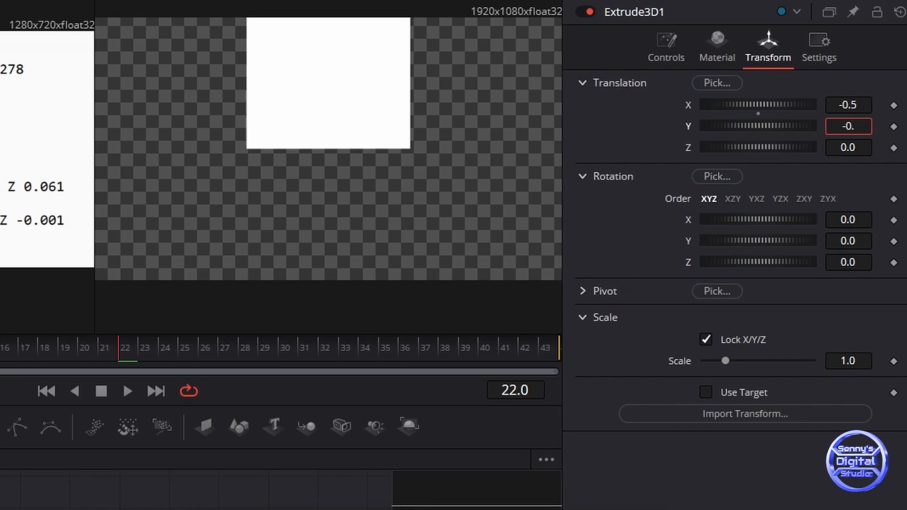
type("-0.3")
key("Tab")
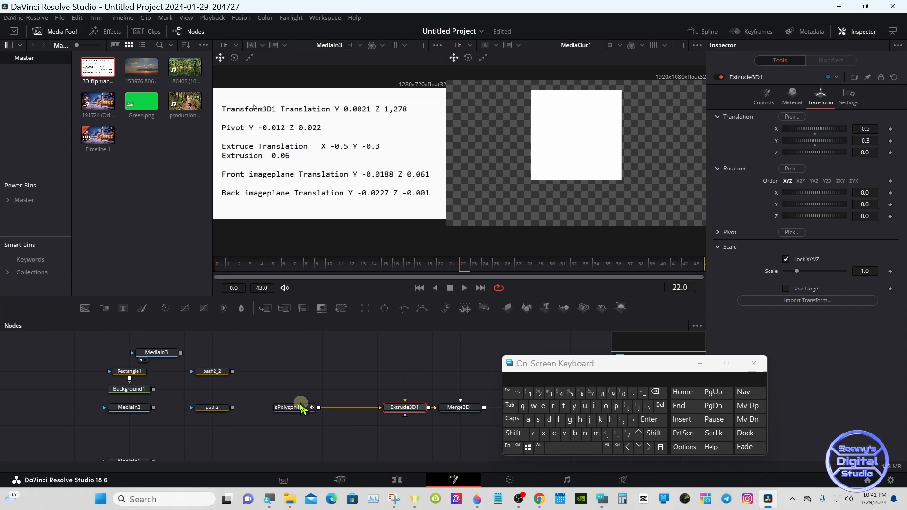
- Insert an sTransform node between sPolygon1 and Extrude3D1
left_click(296, 407)
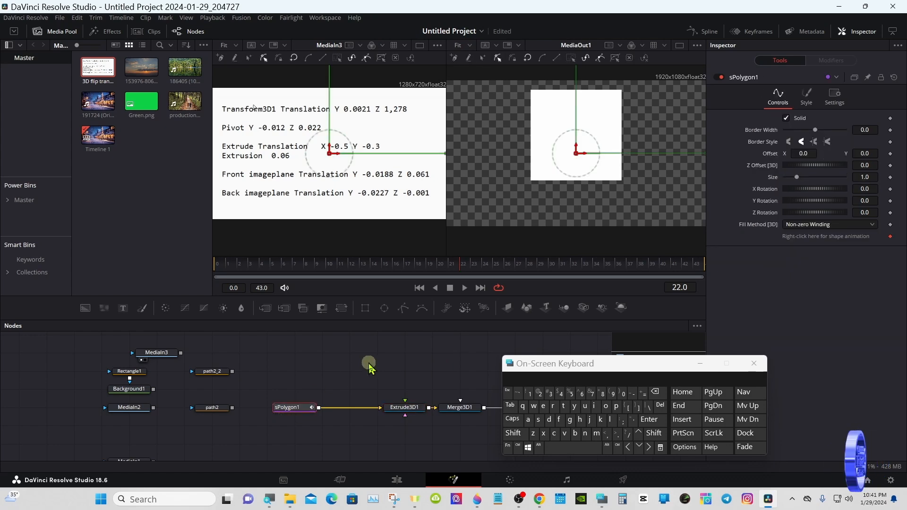
left_click(513, 433)
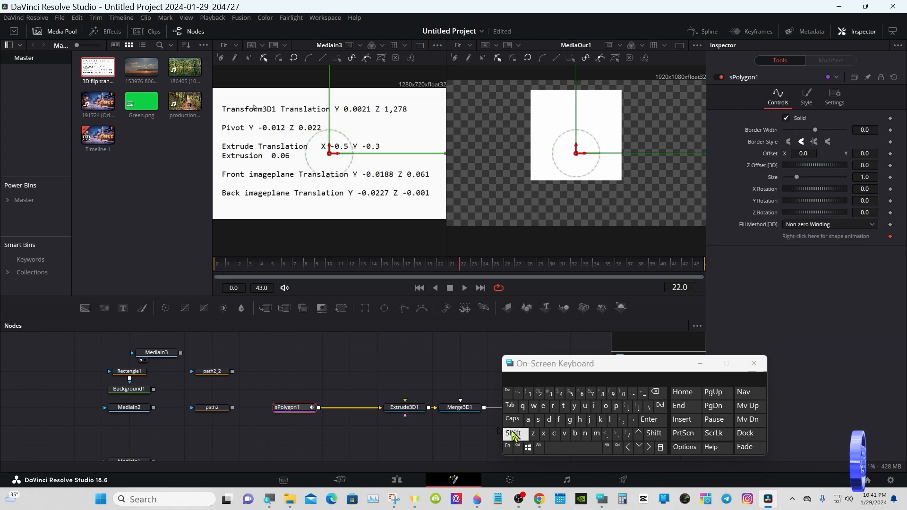
left_click(562, 449)
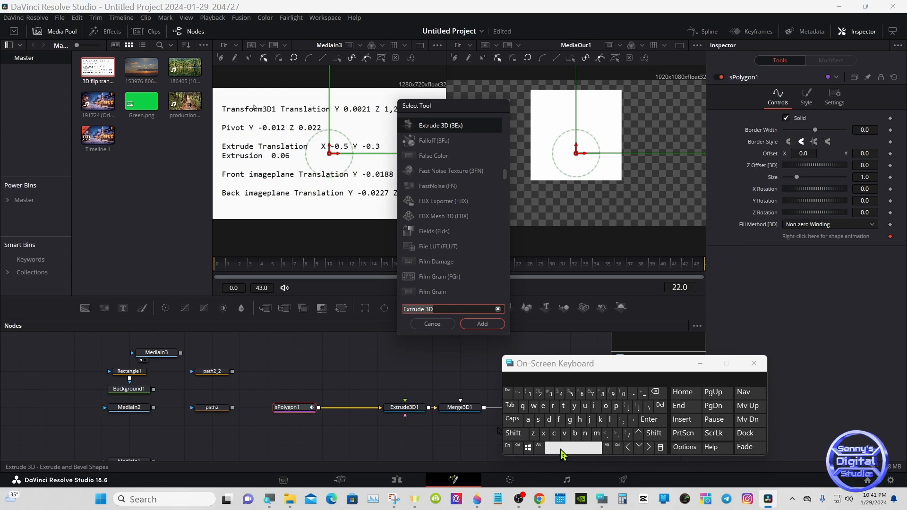
left_click(538, 419)
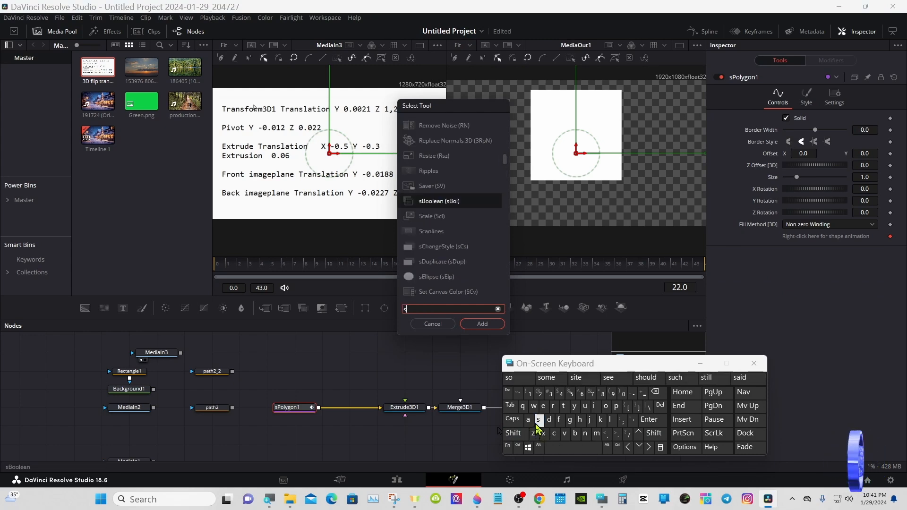
left_click(563, 406)
left_click(552, 406)
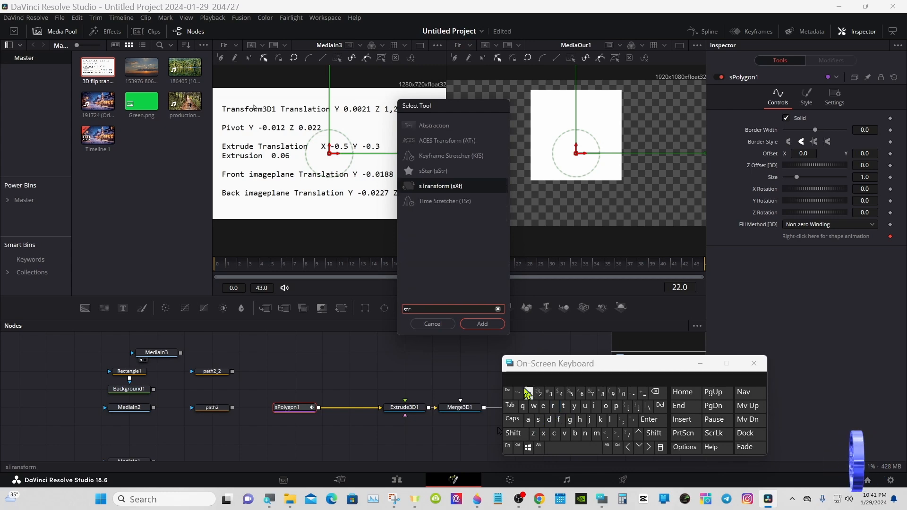
left_click(438, 186)
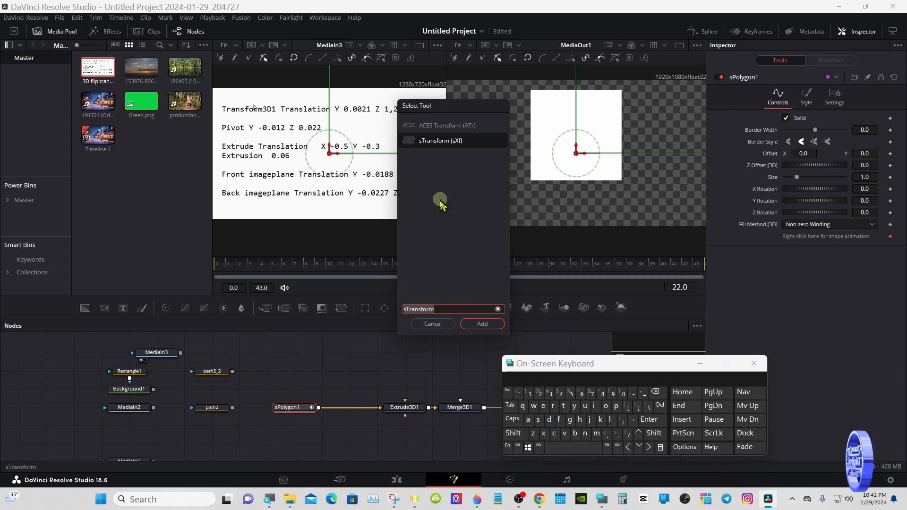
left_click(479, 322)
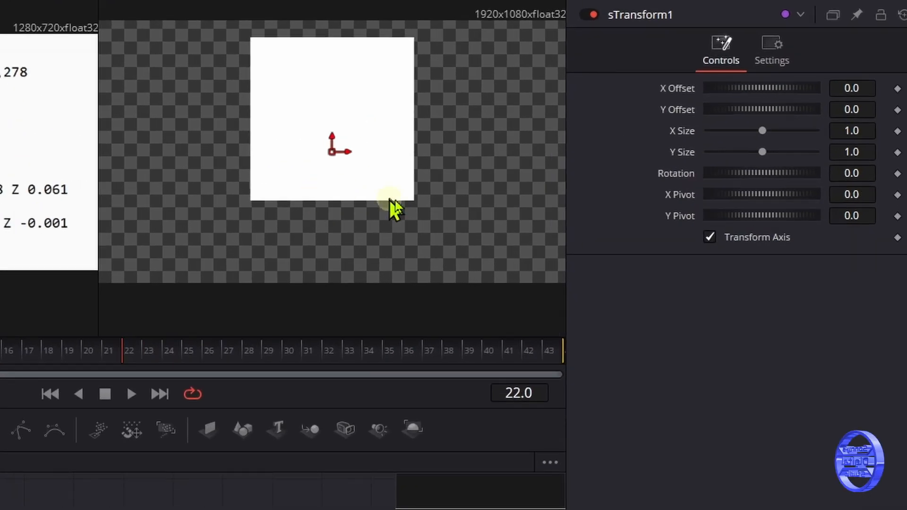
- Set sTransform1's Y Size to 0.57
left_click_drag(761, 151, 741, 152)
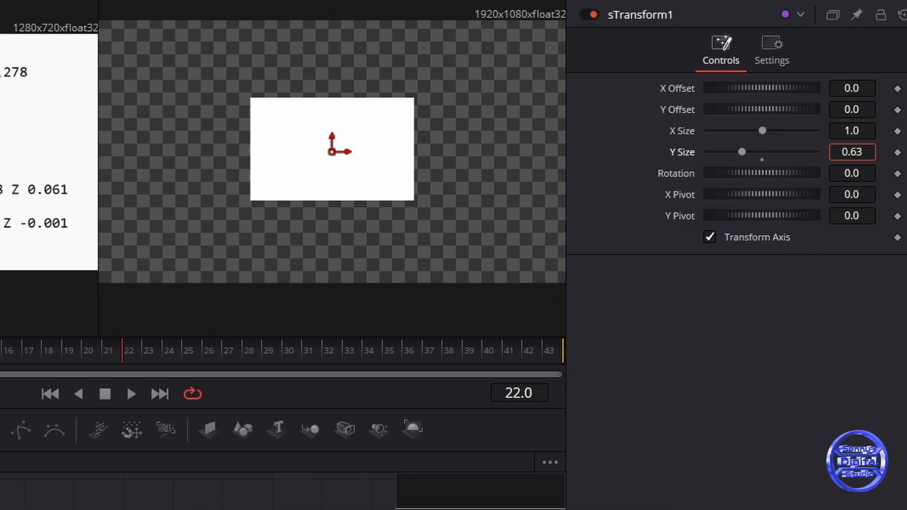
key("BackSpace")
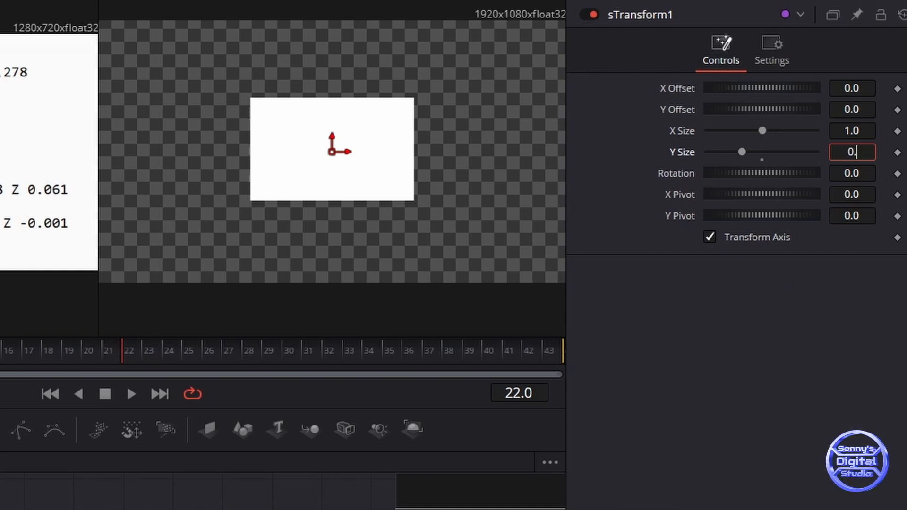
type("7")
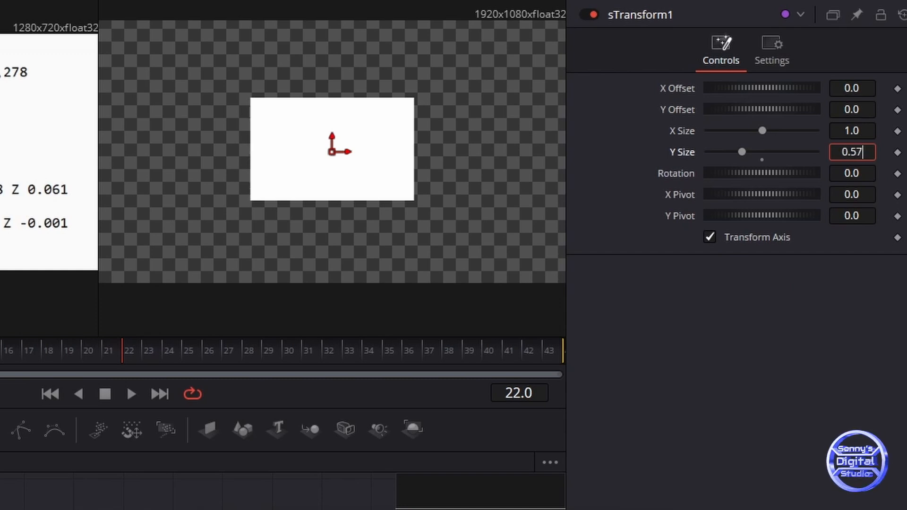
key("Tab")
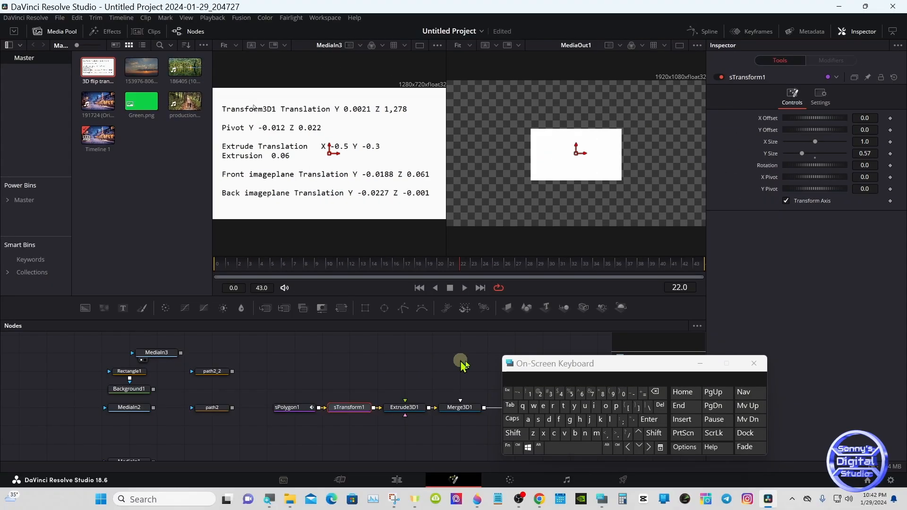
- Move Renderer3D1 farther from Merge3D1 and insert a Transform 3D node between them
left_click_drag(576, 364, 757, 366)
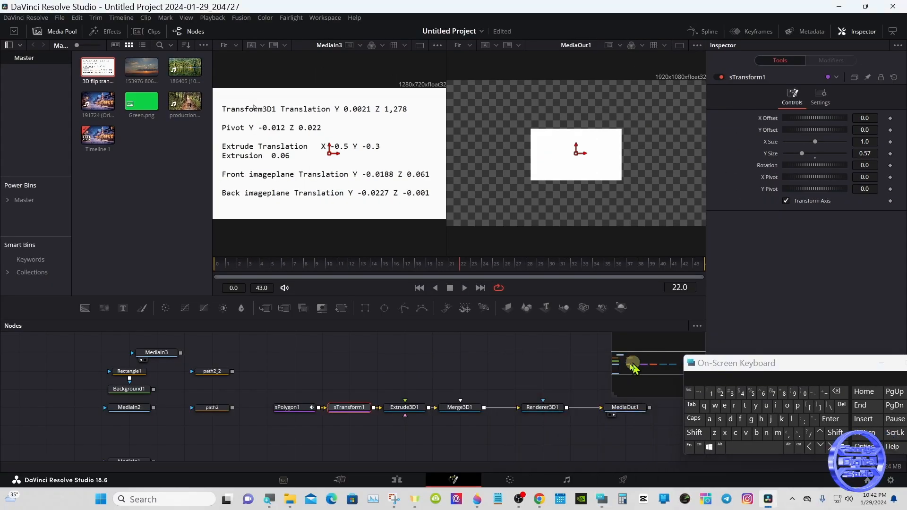
left_click(493, 376)
left_click_drag(521, 402, 549, 406)
left_click(471, 409)
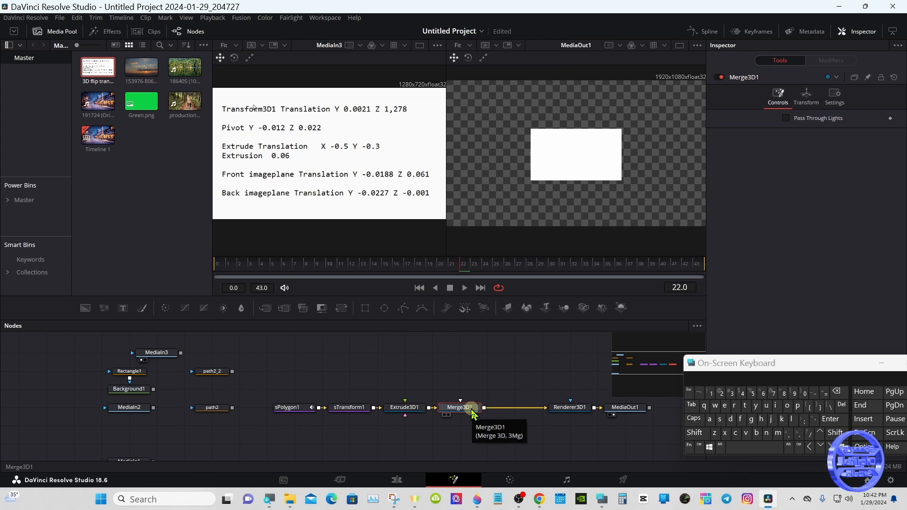
left_click(694, 432)
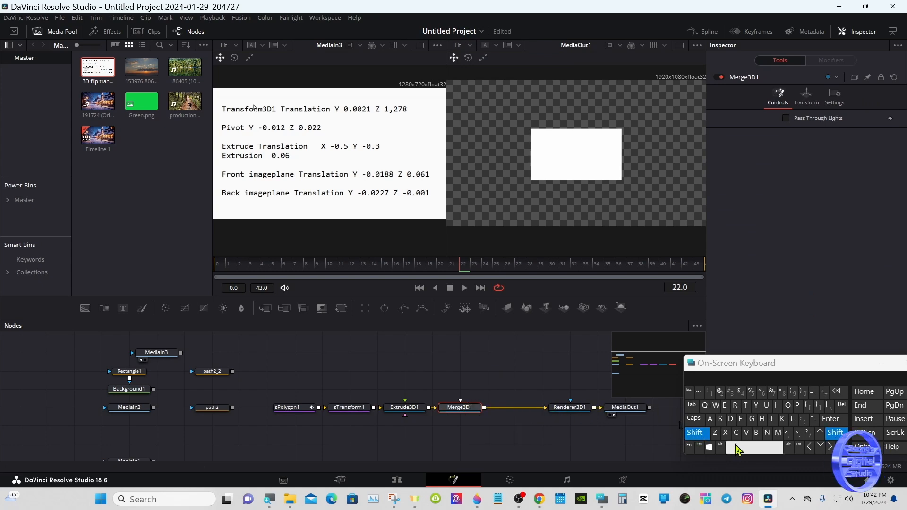
left_click(736, 448)
type("tra")
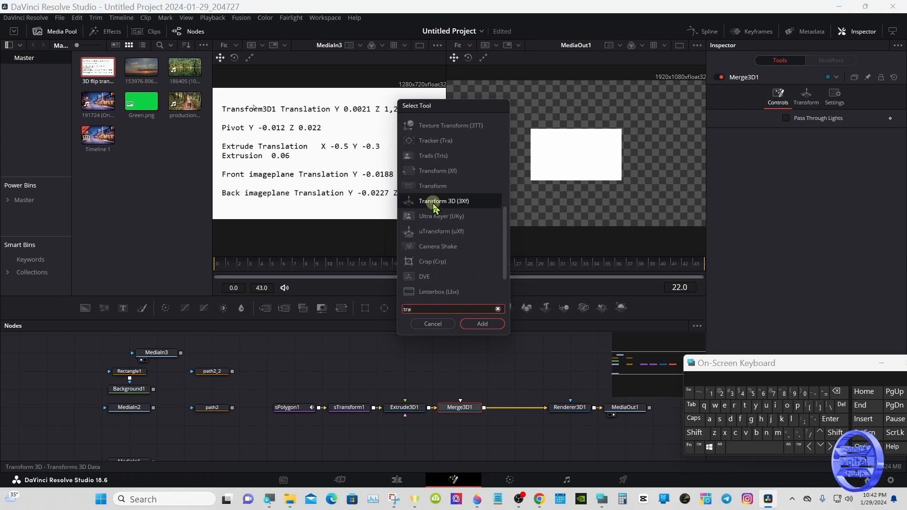
left_click(433, 201)
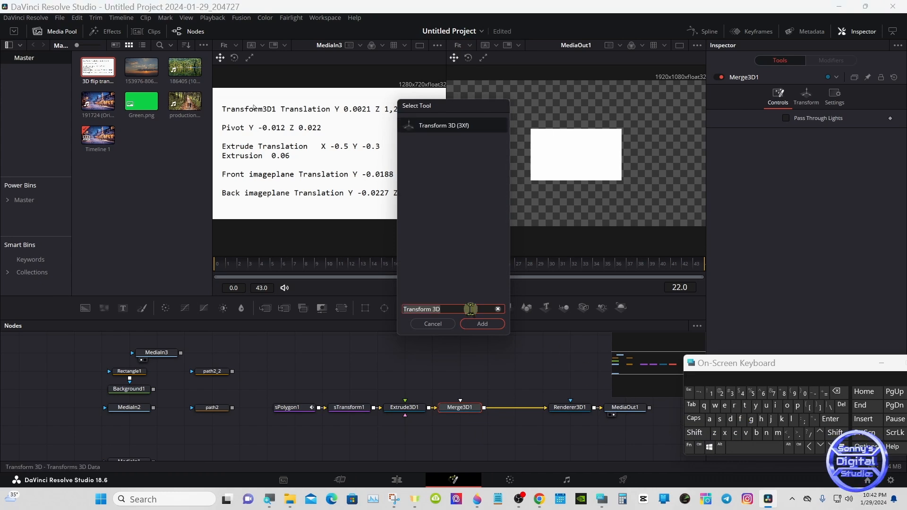
left_click(478, 322)
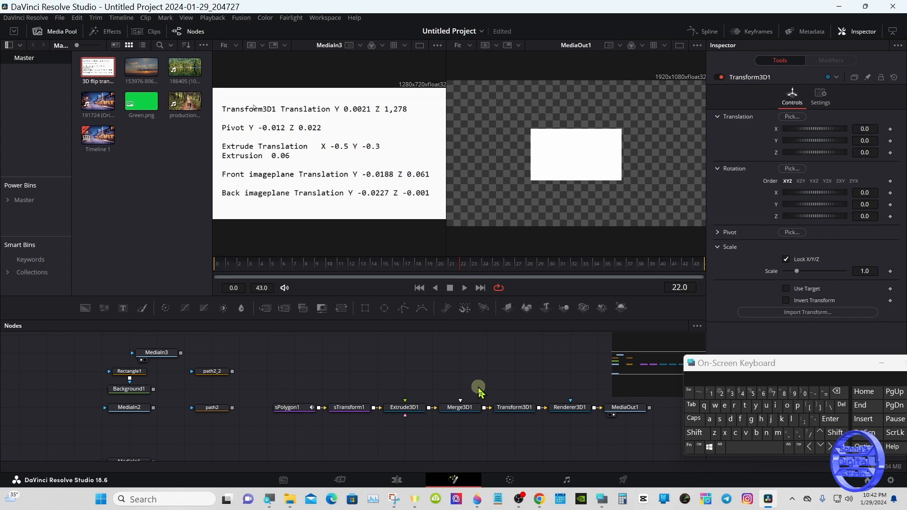
- Move the path2_2 and path2 nodes beside Rectangle1 and Background1, and show Transform3D1 in the left viewer
left_click_drag(212, 371, 75, 371)
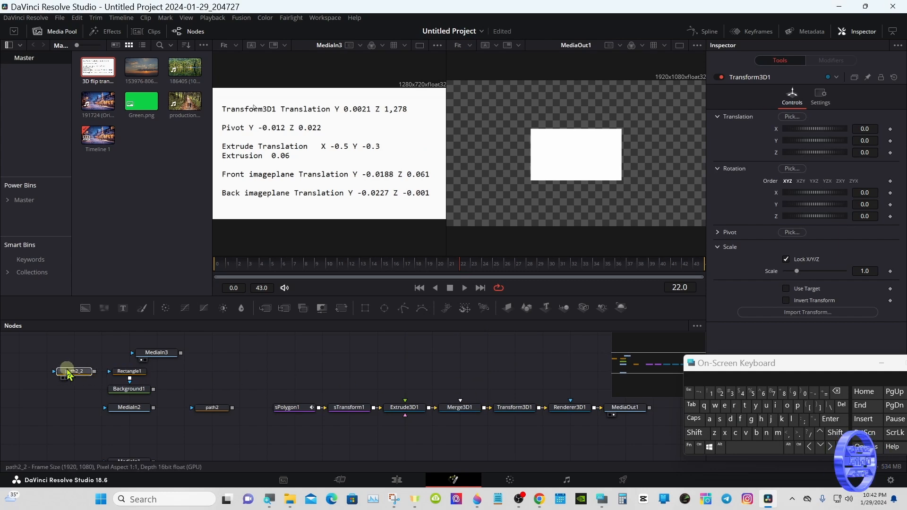
left_click_drag(206, 407, 69, 389)
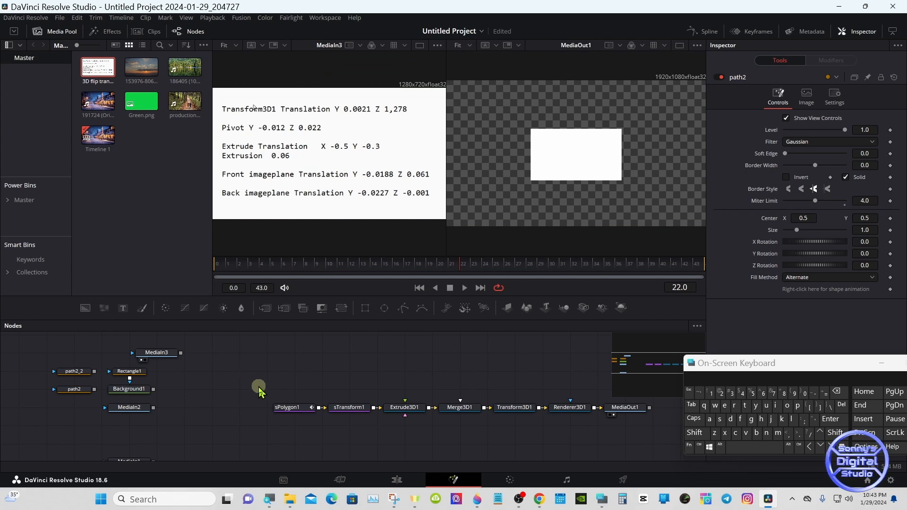
left_click_drag(528, 408, 392, 192)
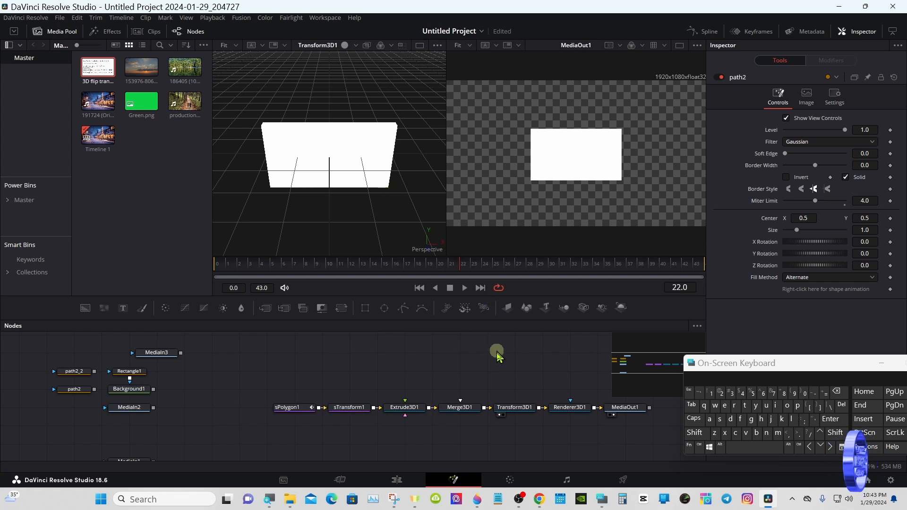
left_click_drag(735, 369, 598, 392)
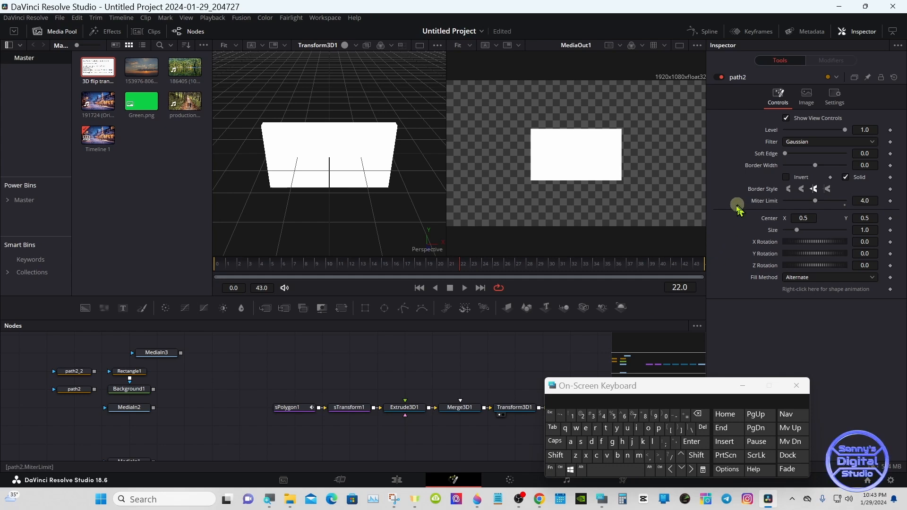
- Try rotating Transform3D1 by about 31 degrees on Y, reset it to 0, and test the X rotation
left_click(515, 407)
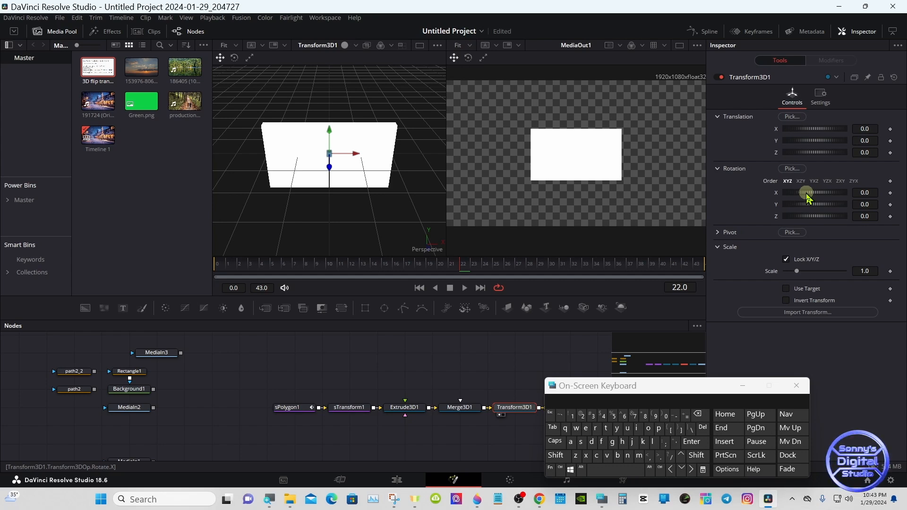
left_click_drag(808, 204, 817, 207)
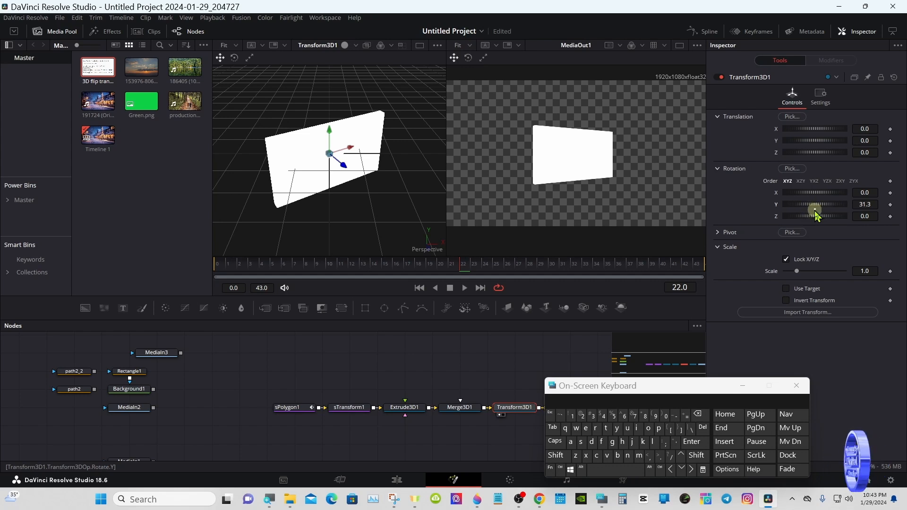
double_click(812, 205)
mouse_move(812, 191)
left_mouse_down()
mouse_move(822, 198)
mouse_move(799, 197)
mouse_move(813, 195)
left_mouse_up()
left_click(814, 197)
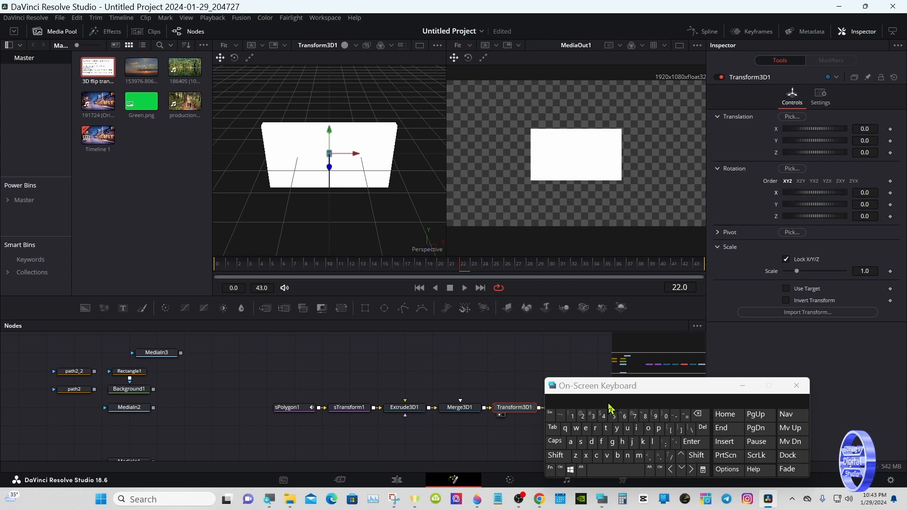
- Orbit the 3D viewer to see the slab edge-on and set Transform3D1's pivot Z to 0.029
left_click(555, 455)
left_click_drag(423, 219, 211, 150)
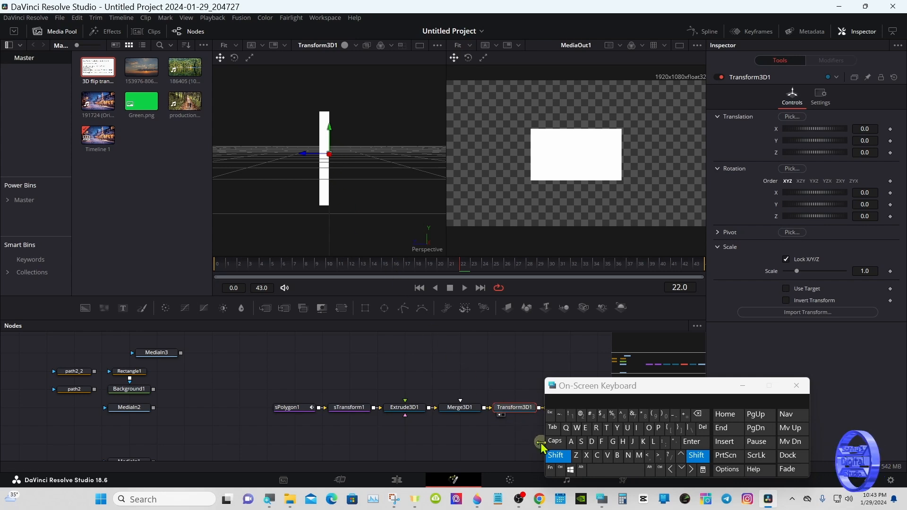
left_click(556, 456)
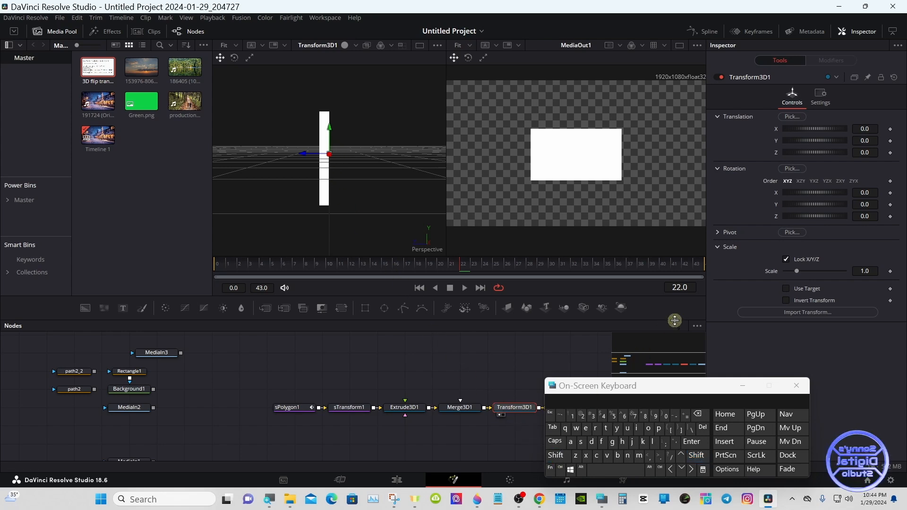
left_click(717, 233)
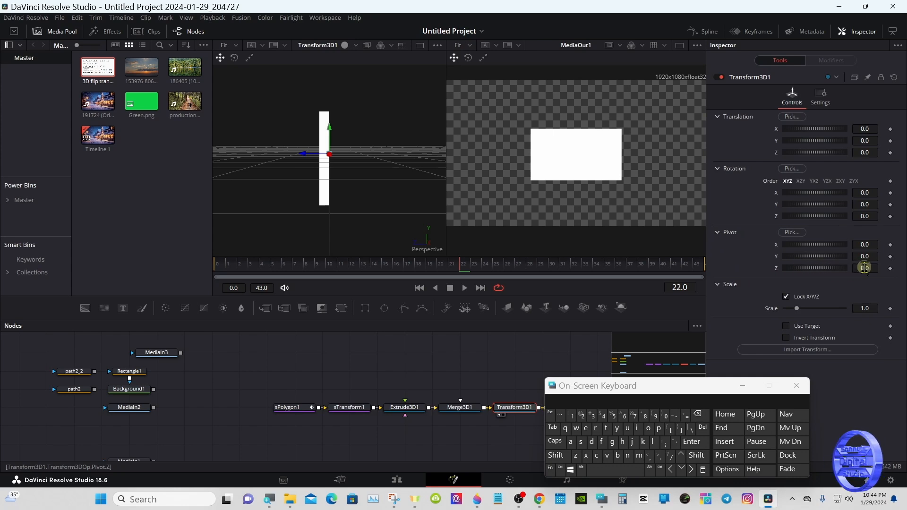
left_click_drag(868, 270, 875, 268)
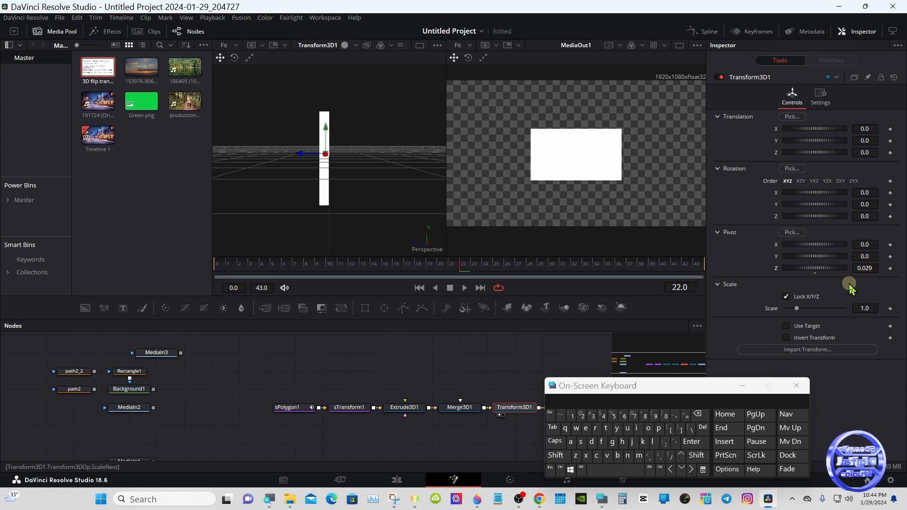
- Show the MediaIn3 notes image in the left viewer and set Transform3D1's pivot Z to 0.022
left_click_drag(141, 353, 292, 191)
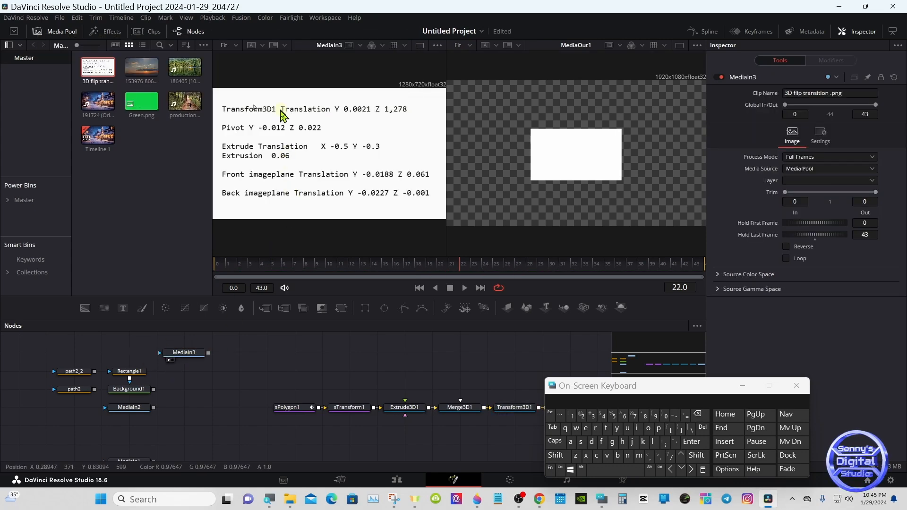
left_click(506, 407)
left_click_drag(627, 385, 477, 384)
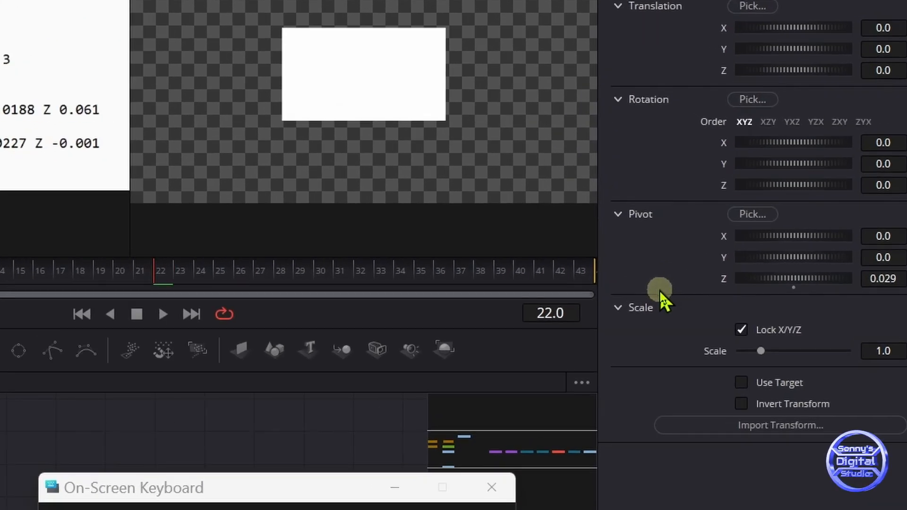
left_click(880, 279)
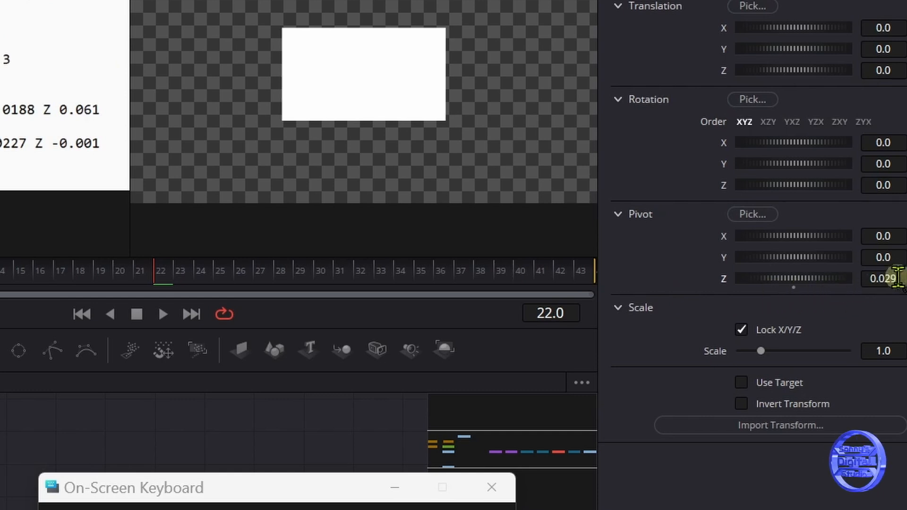
key("BackSpace")
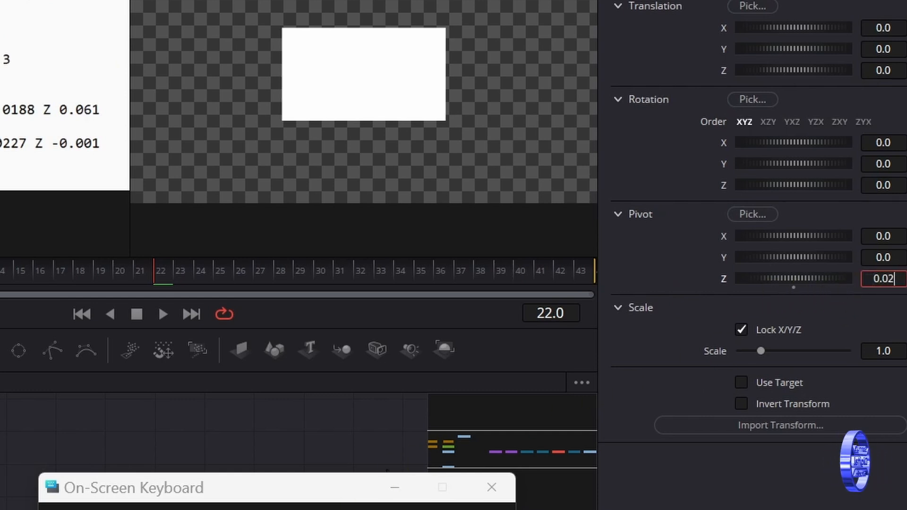
type("2")
key("Tab")
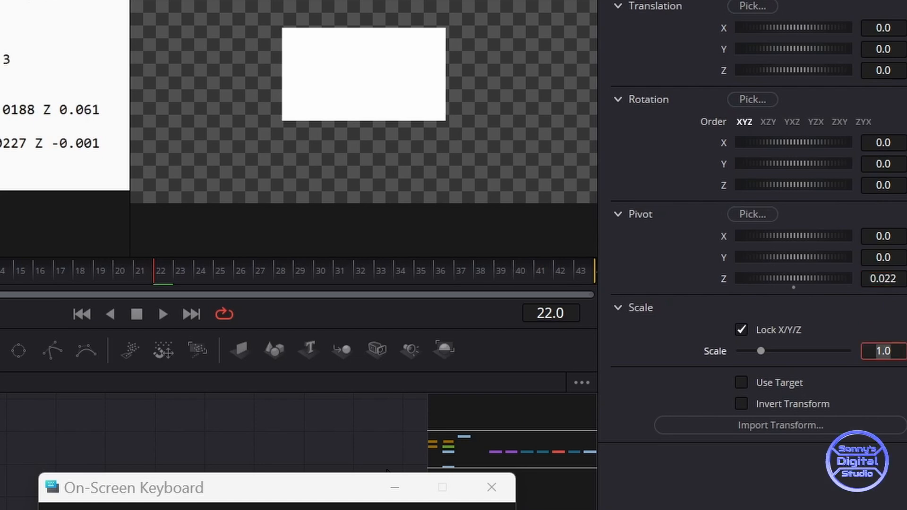
- Move the on-screen keyboard off the Transform3D1 node and show that node in the right viewer
left_click(299, 410)
left_click_drag(243, 492, 559, 507)
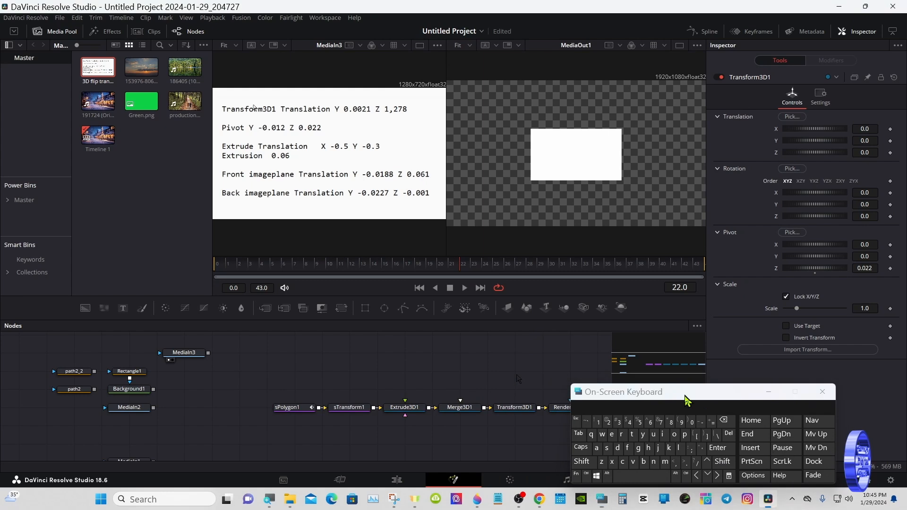
left_click_drag(513, 408, 516, 203)
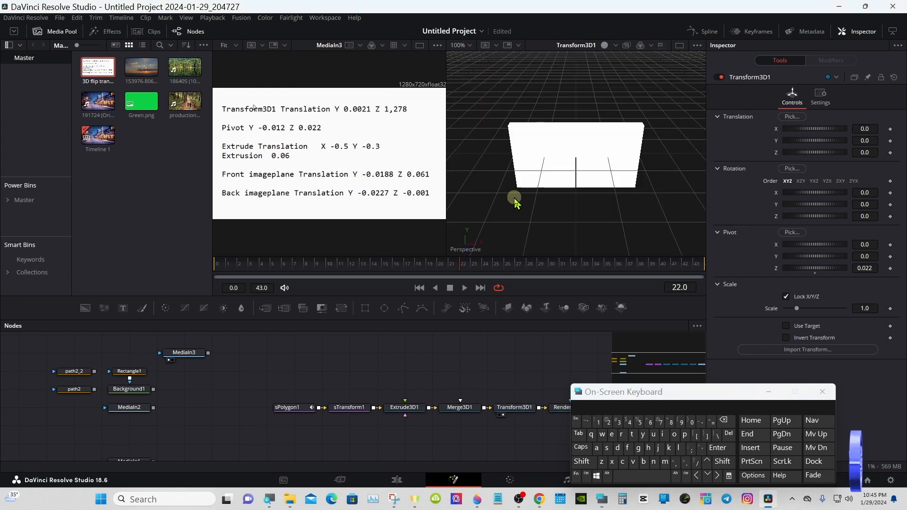
- Orbit the 3D view of the selected Transform3D1 node until the slab is seen exactly edge-on
left_click(582, 463)
left_click_drag(629, 245, 426, 173)
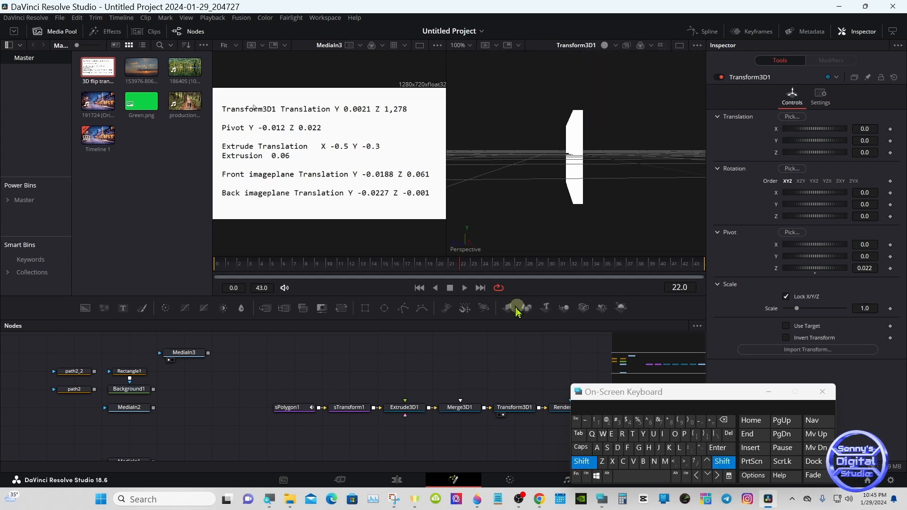
left_click_drag(590, 393, 656, 386)
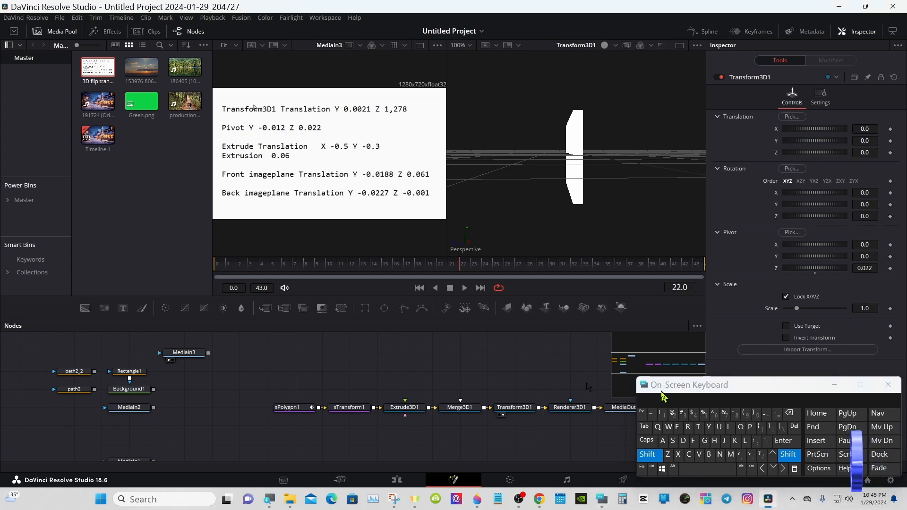
left_click(651, 459)
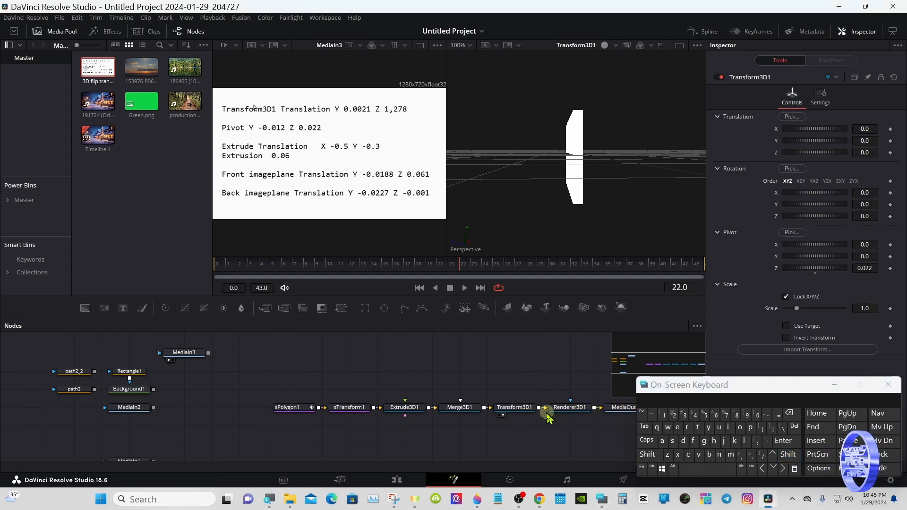
left_click(525, 416)
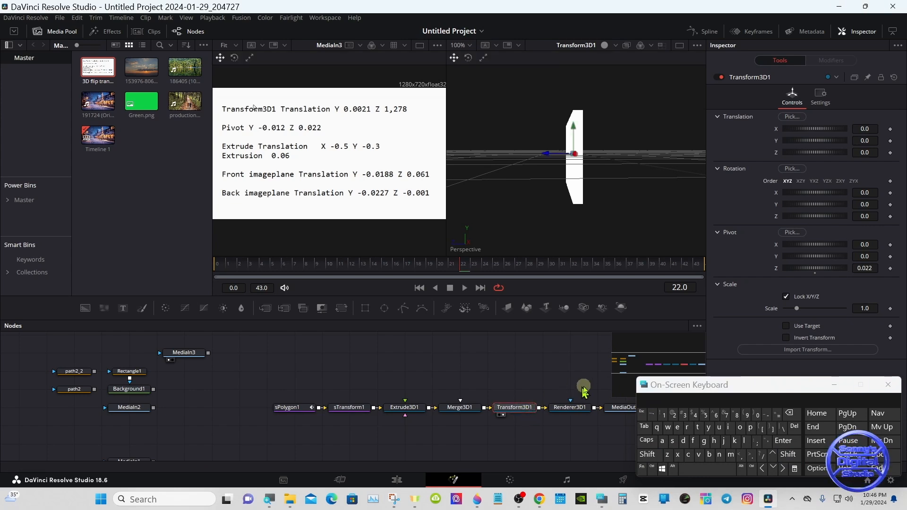
left_click_drag(706, 394, 683, 381)
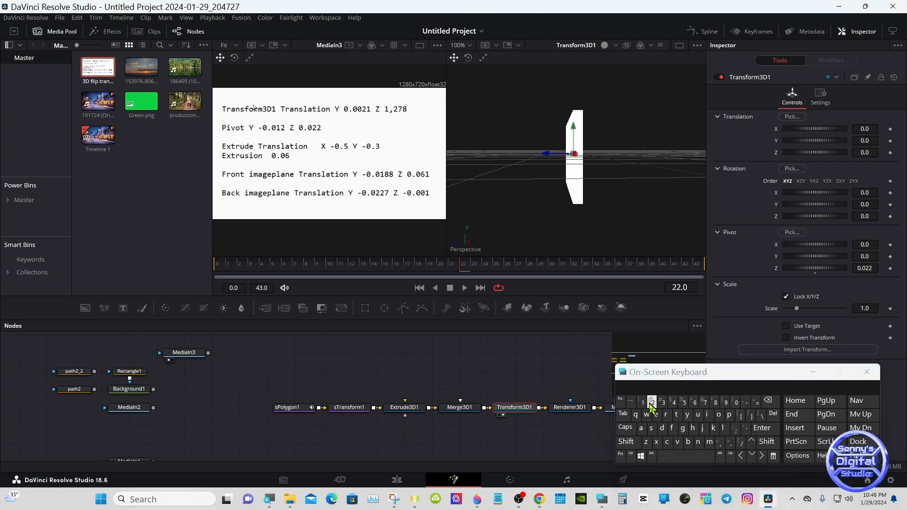
left_click(626, 442)
left_click_drag(627, 239, 618, 236)
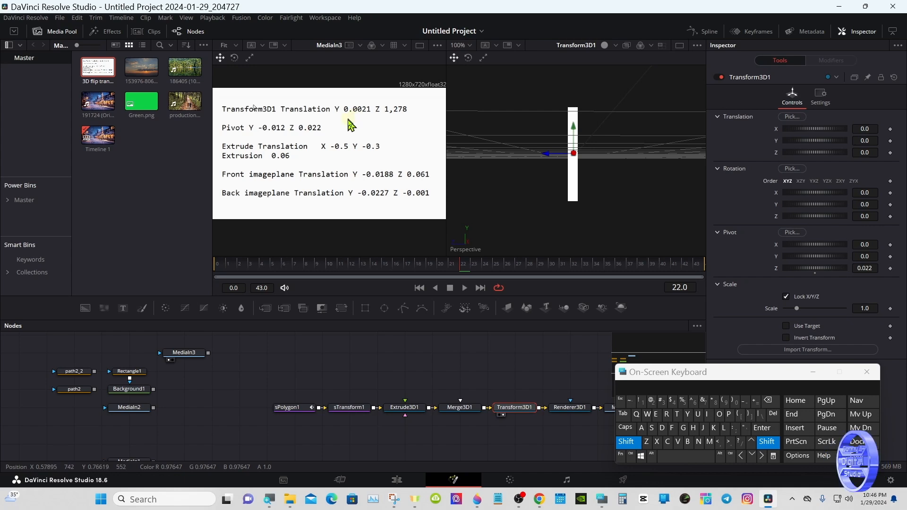
left_click(775, 446)
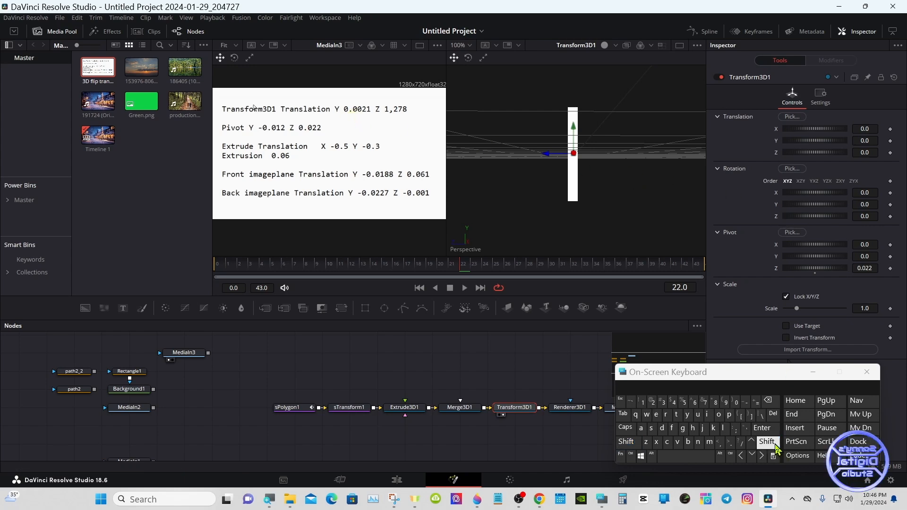
- Set Transform3D1's pivot Y to 0.0021 and collapse the Pivot settings
left_click(864, 256)
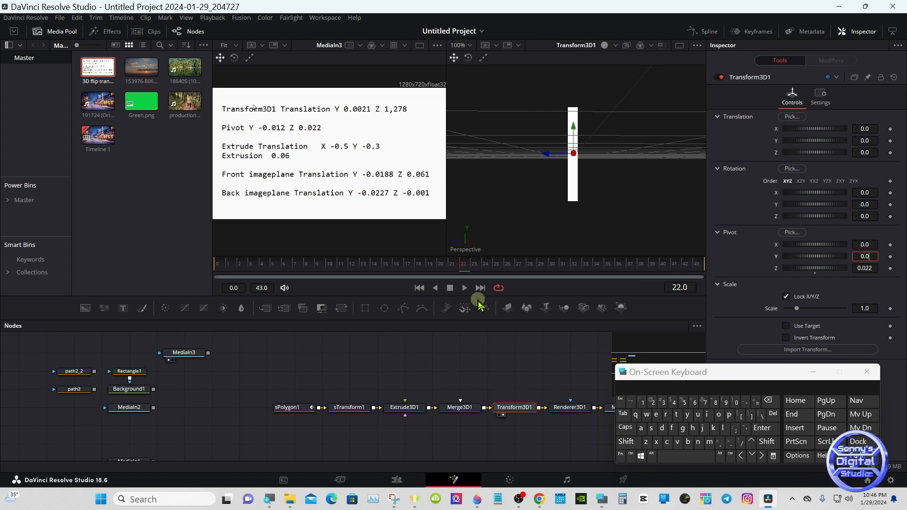
mouse_move(812, 192)
left_mouse_down()
mouse_move(842, 194)
mouse_move(813, 198)
left_mouse_up()
left_click(813, 198)
left_click(863, 256)
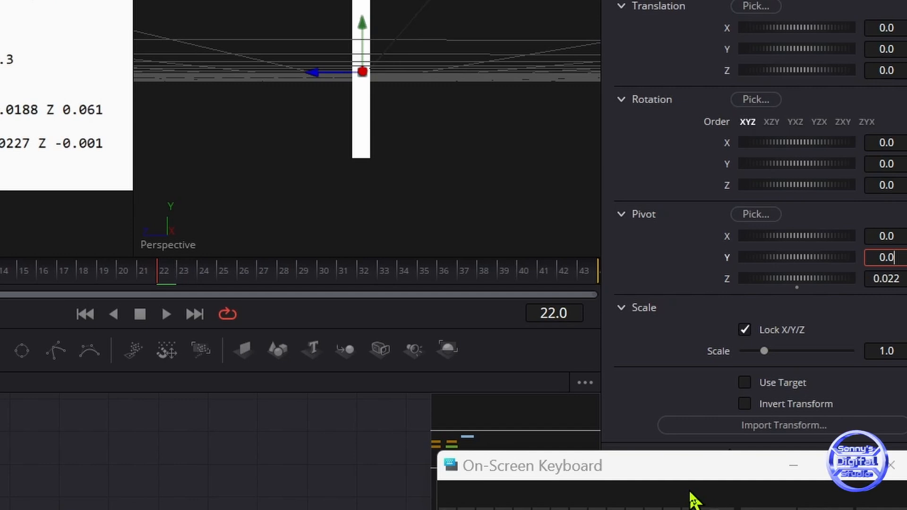
type("0")
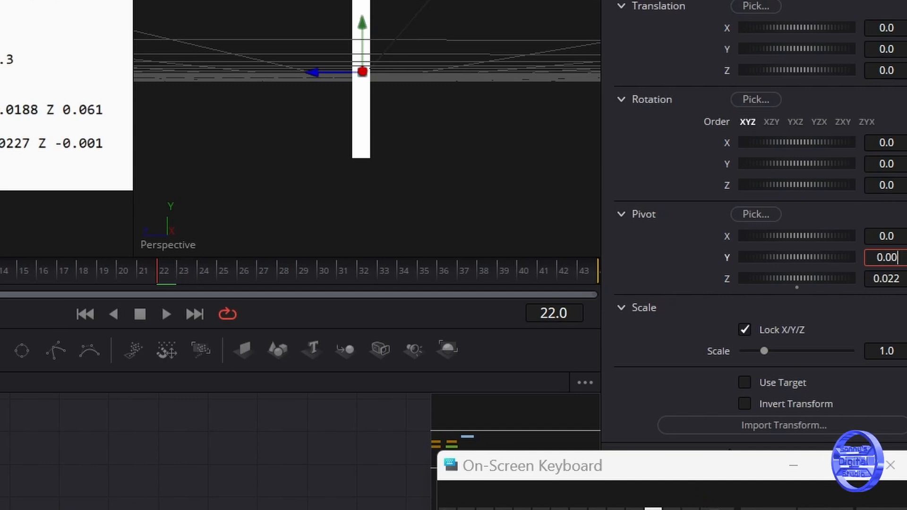
type("21")
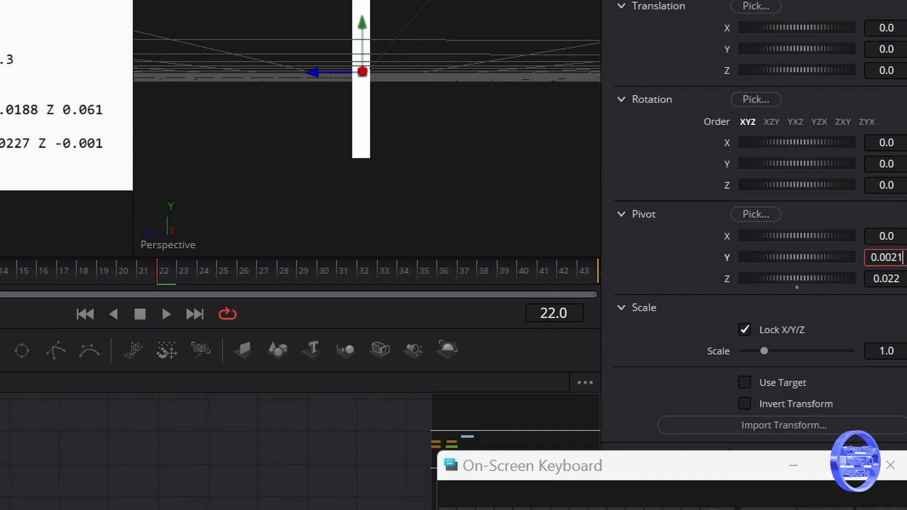
key("Tab")
key("Return")
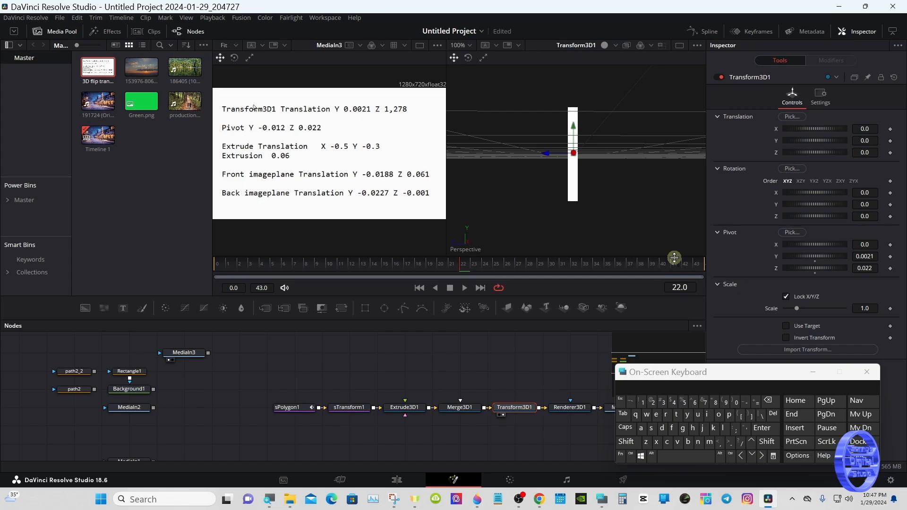
left_click(718, 232)
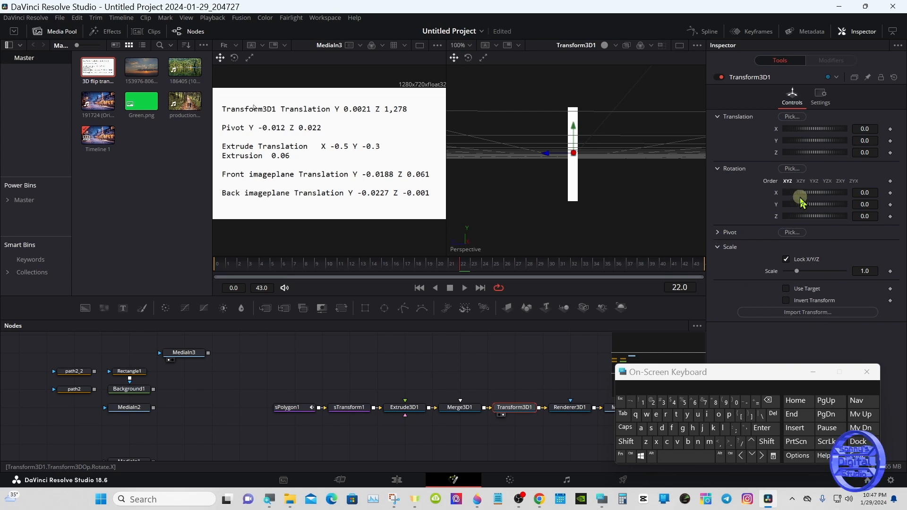
mouse_move(807, 195)
left_mouse_down()
mouse_move(834, 194)
mouse_move(811, 195)
left_mouse_up()
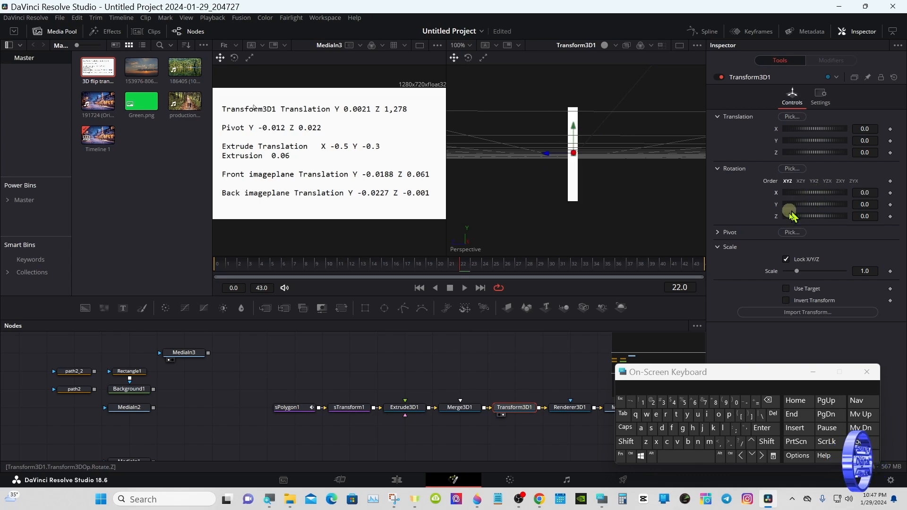
- Show Transform3D1 in the left viewer and Renderer3D1 in the right viewer, keeping the on-screen keyboard clear of the nodes
left_click_drag(629, 372, 653, 373)
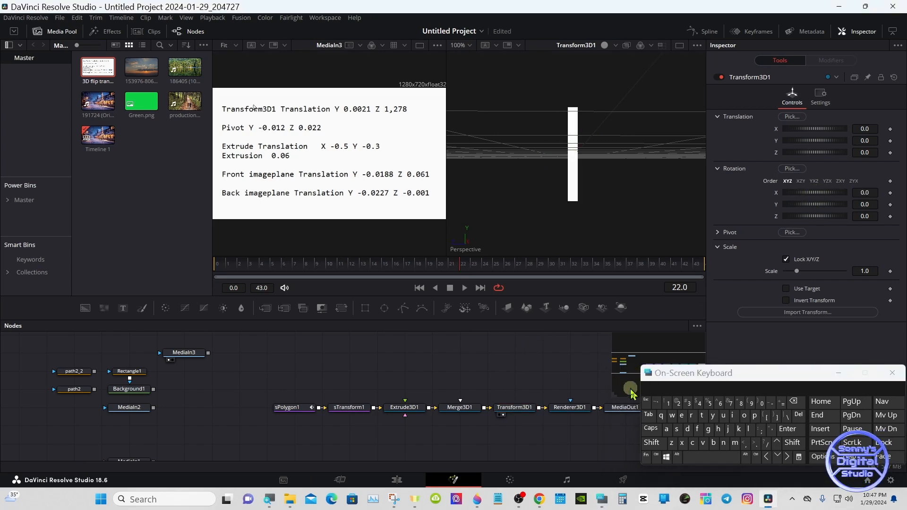
left_click_drag(514, 401, 357, 214)
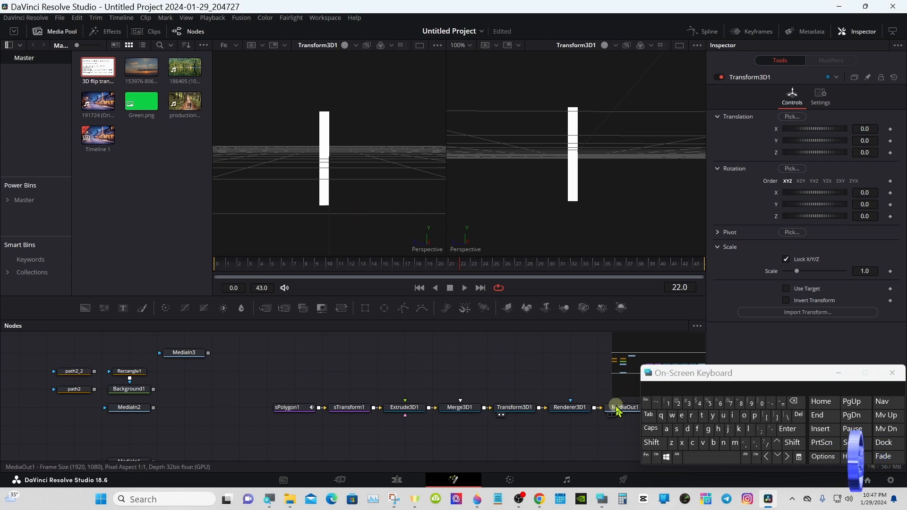
left_click_drag(559, 412, 572, 211)
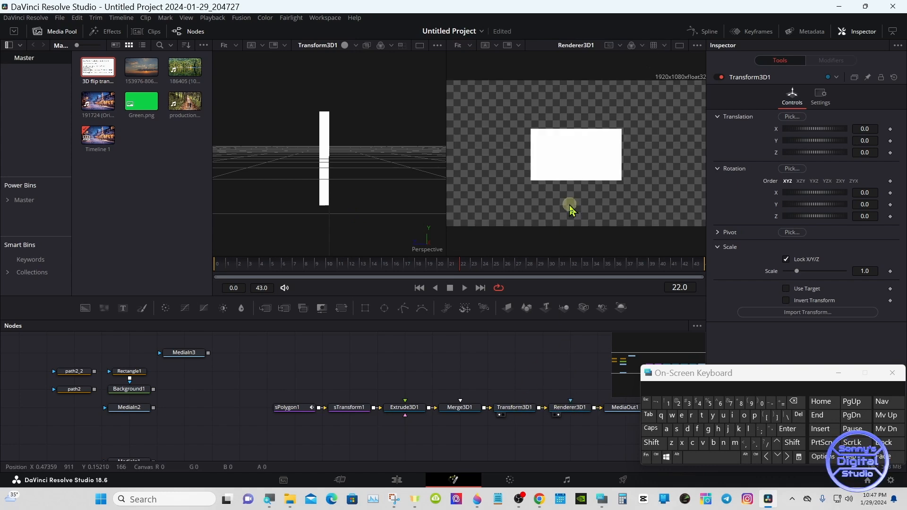
left_click_drag(661, 373, 676, 374)
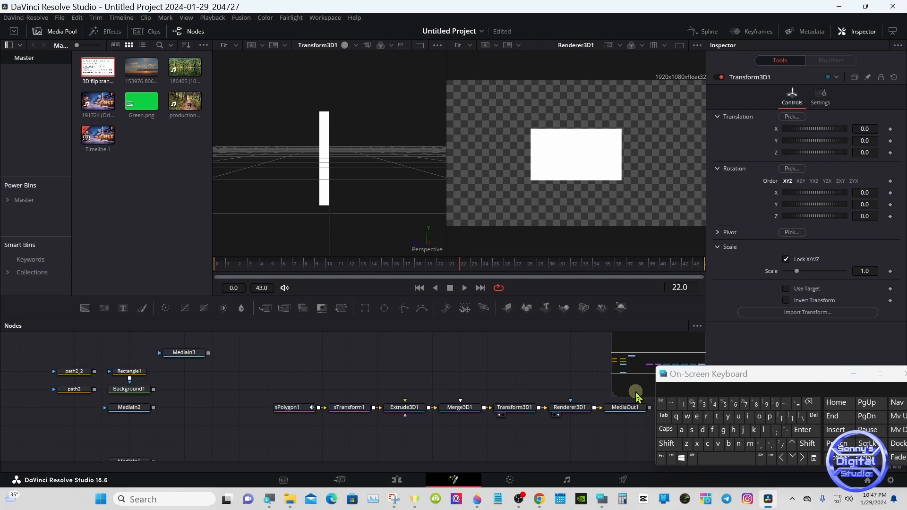
- Set Transform3D1's translation Z to 1.278, following the MediaIn3 notes displayed in the left viewer
left_click(526, 409)
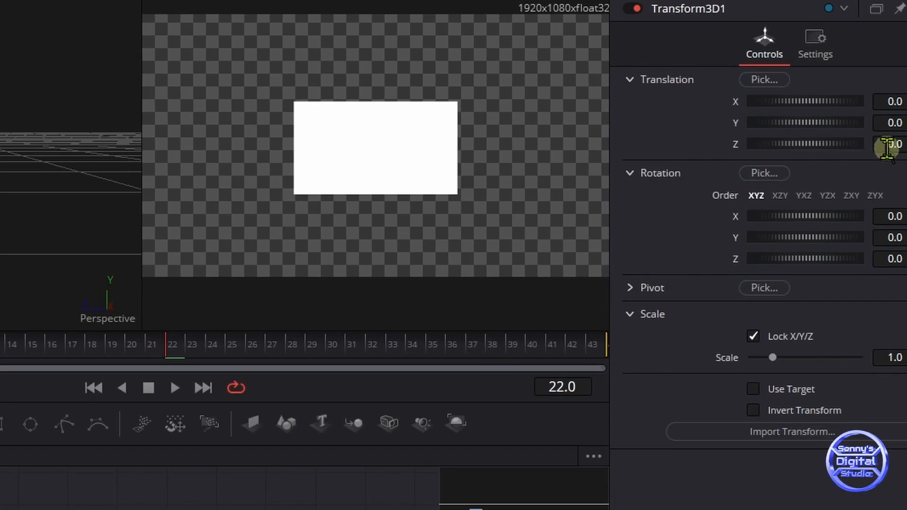
left_click_drag(887, 147, 198, 145)
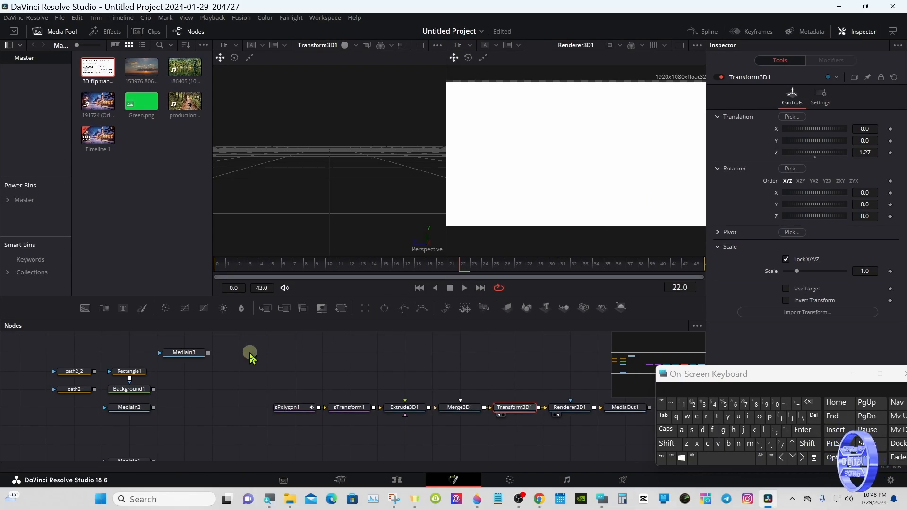
left_click_drag(183, 354, 267, 181)
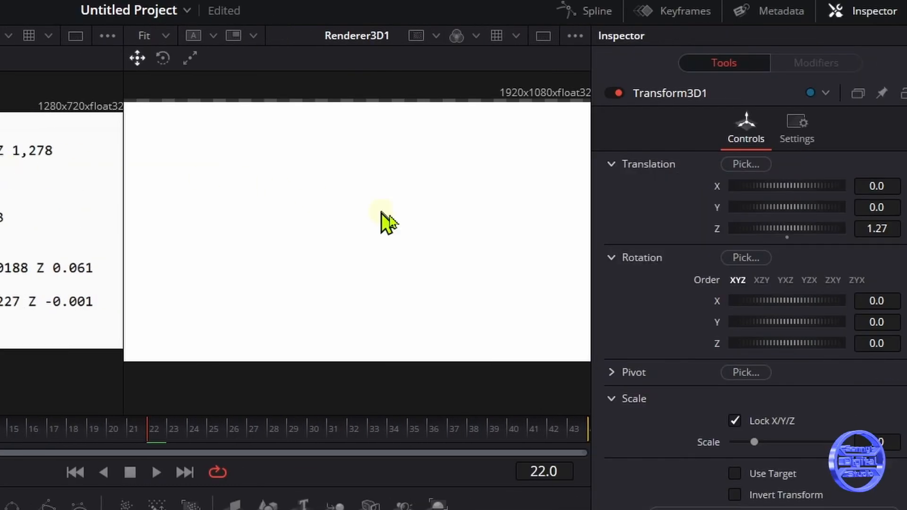
left_click(895, 223)
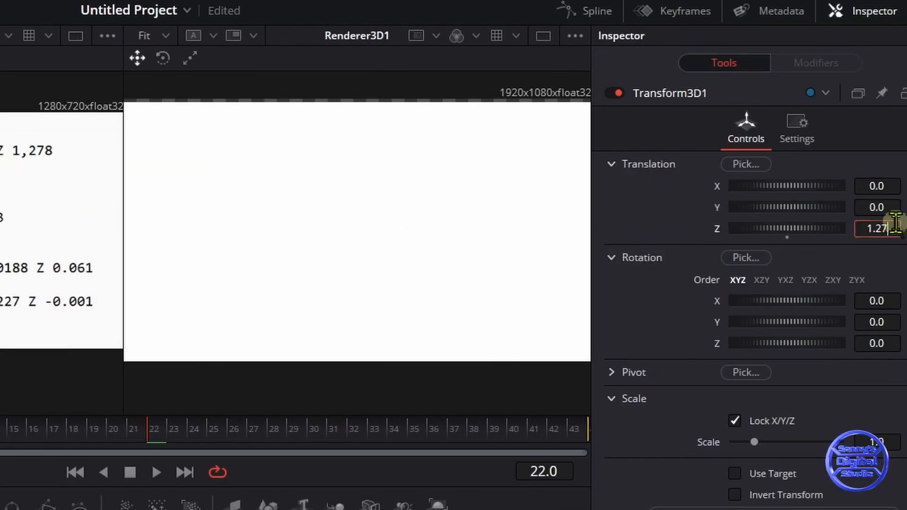
type("8")
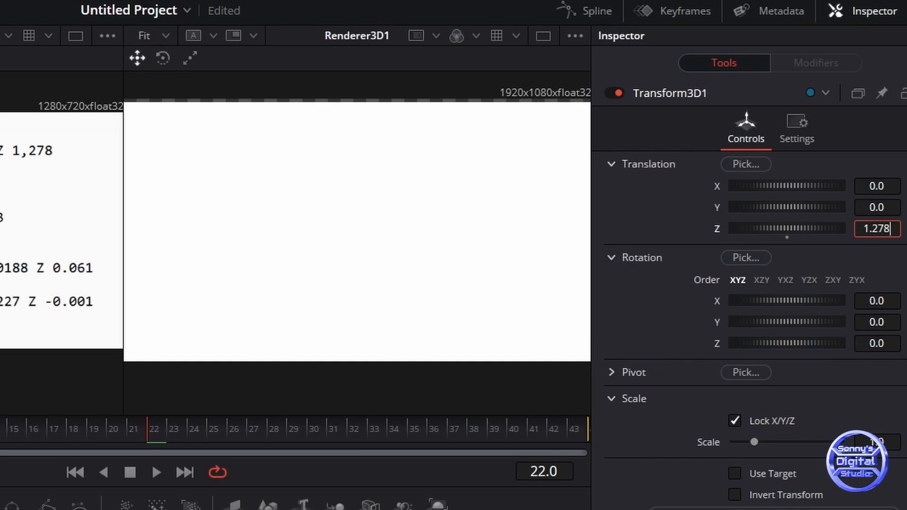
key("Tab")
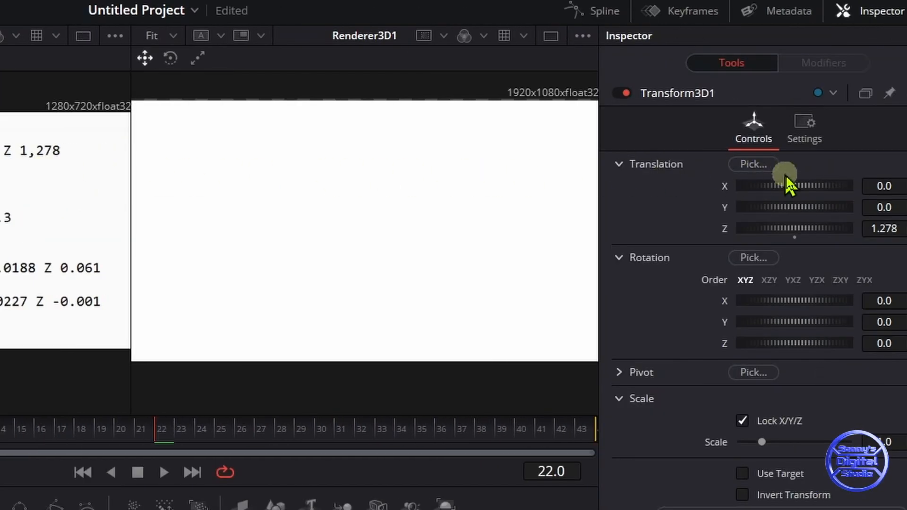
- Set Transform3D1's translation Y to 0.0021
left_click(882, 207)
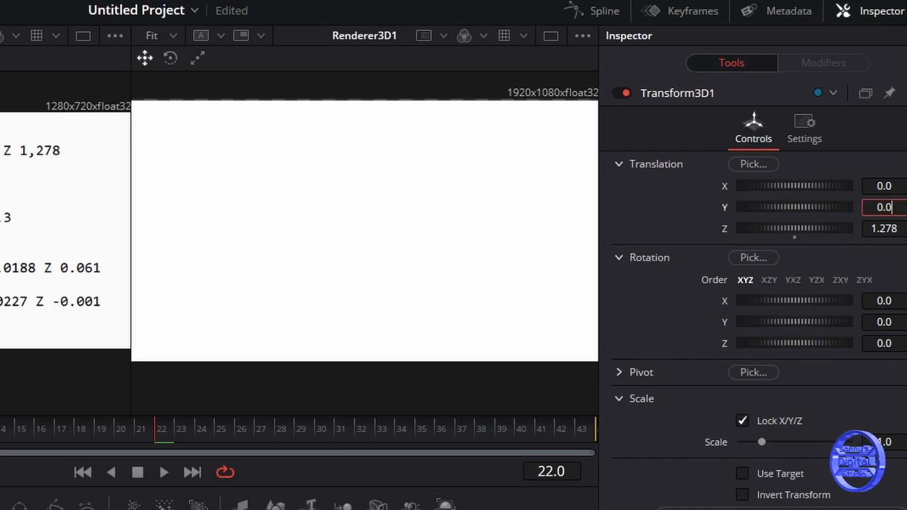
type("021")
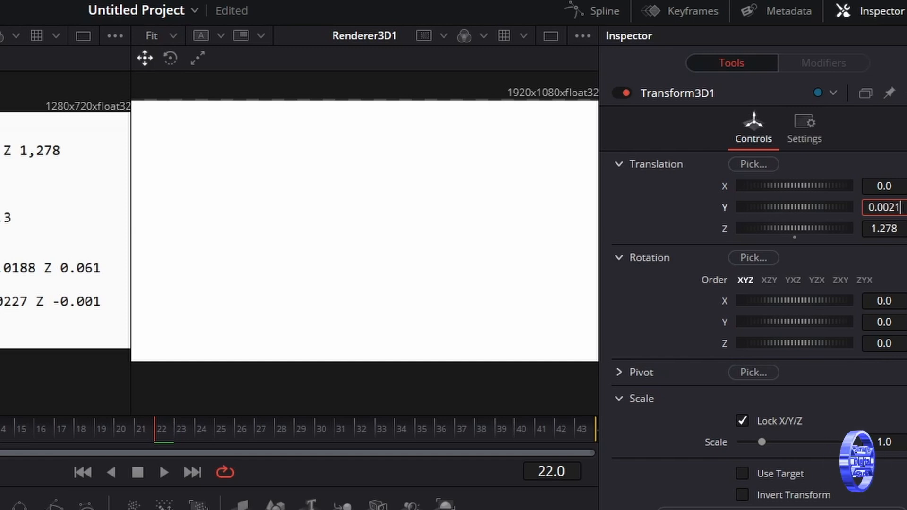
key("Tab")
key("Return")
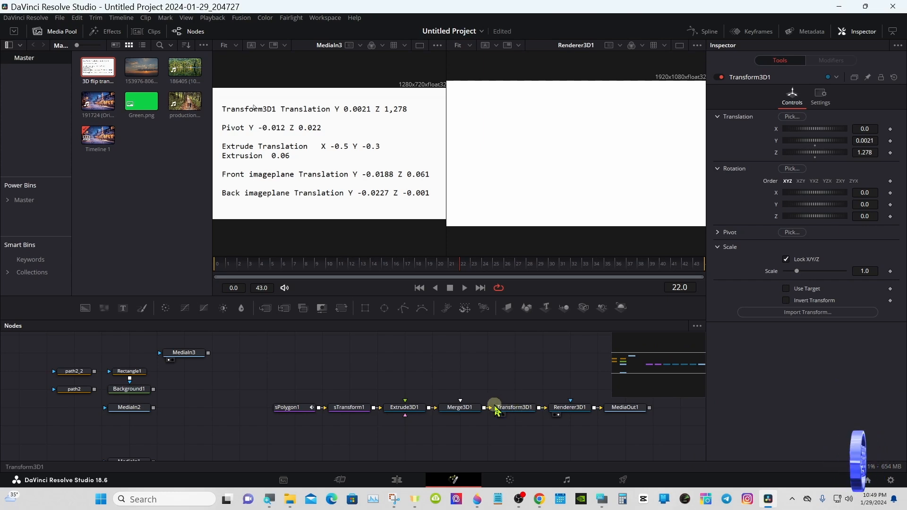
- Show Merge3D1 in the left viewer and modify Transform3D1's X rotation with Anim Curves using the Transition source and a scale of 180
left_click_drag(461, 406, 323, 181)
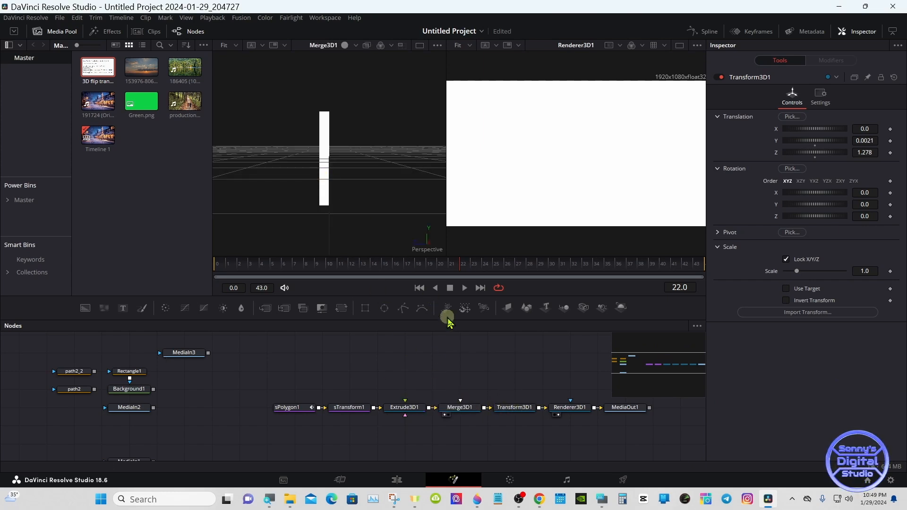
left_click(517, 409)
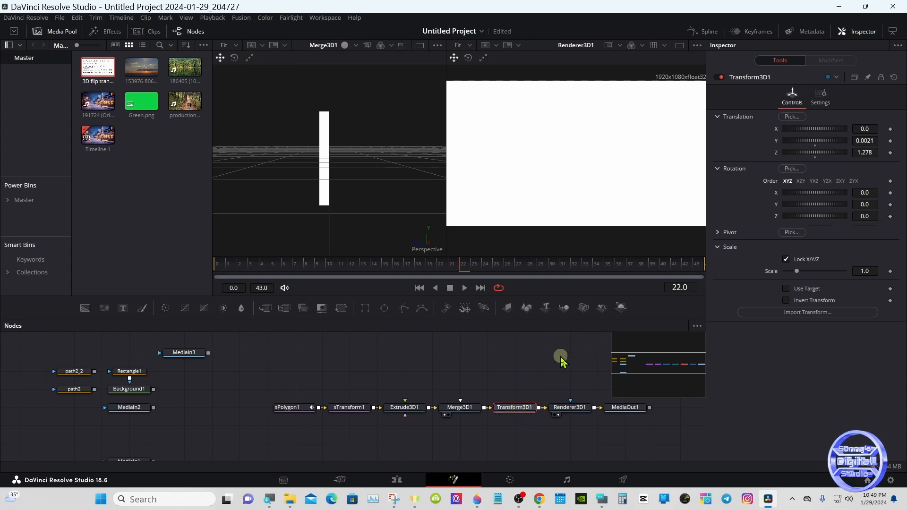
right_click(777, 194)
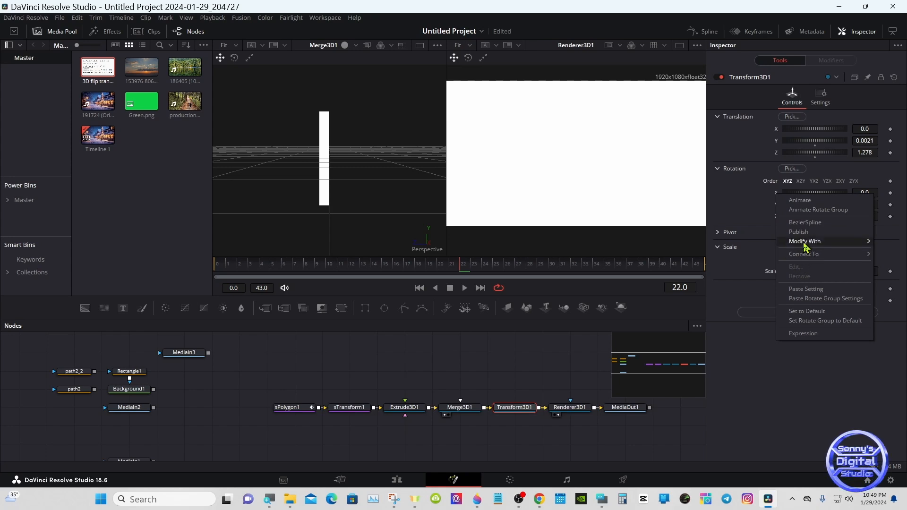
mouse_move(806, 244)
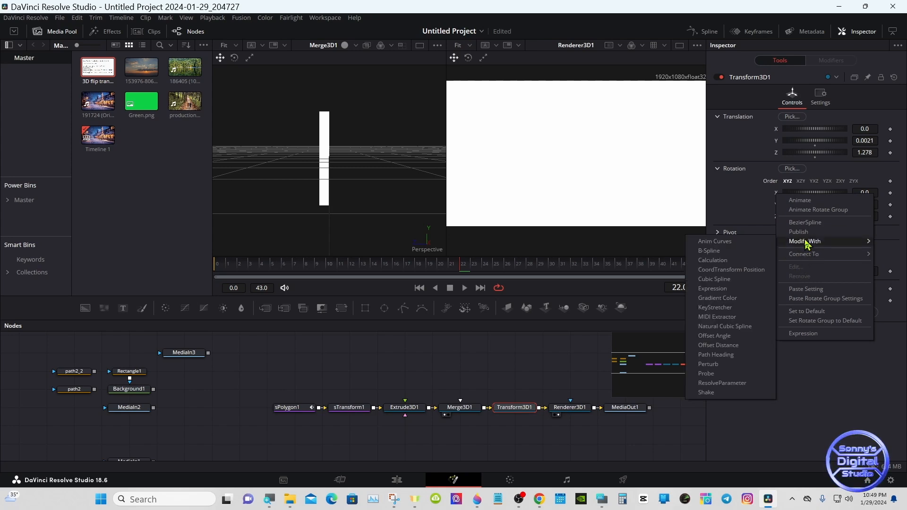
left_click(737, 242)
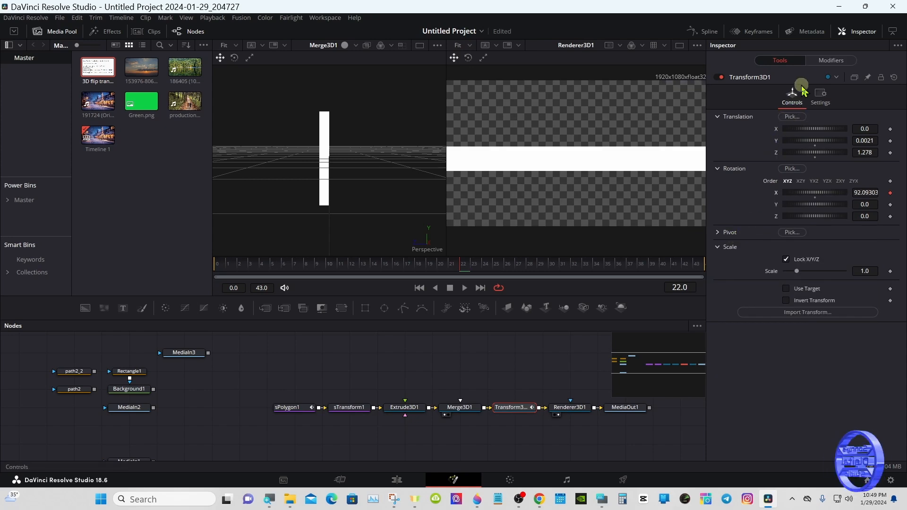
- Review the Anim Curves modifier settings, scrub the flip back to frame 0 and return to Transform3D1's tool settings
left_click(823, 64)
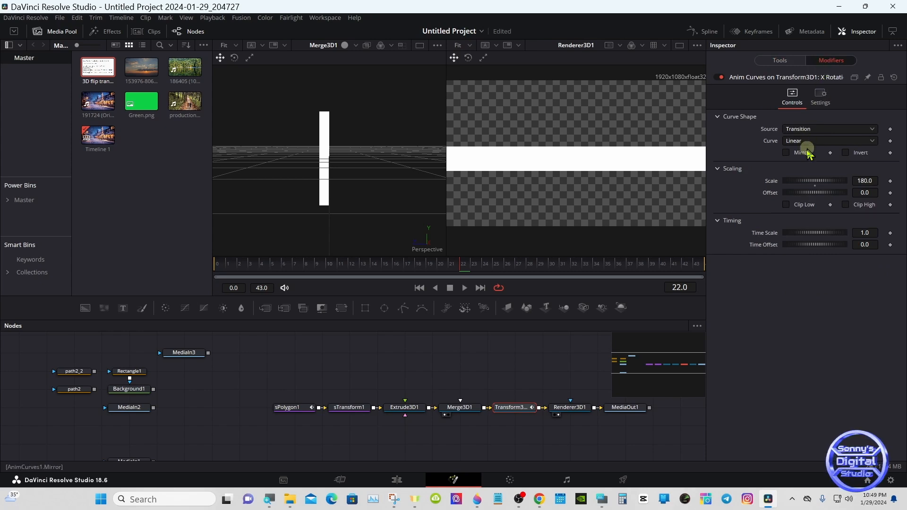
left_click_drag(493, 266, 220, 265)
left_click(775, 74)
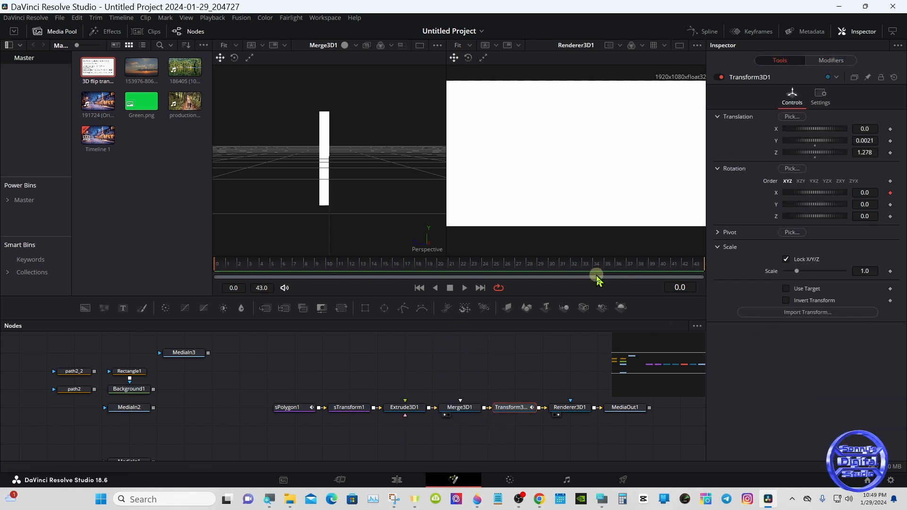
- Add a Merge node in the empty area above Extrude3D1
left_click(394, 368)
left_click_drag(265, 308, 402, 359)
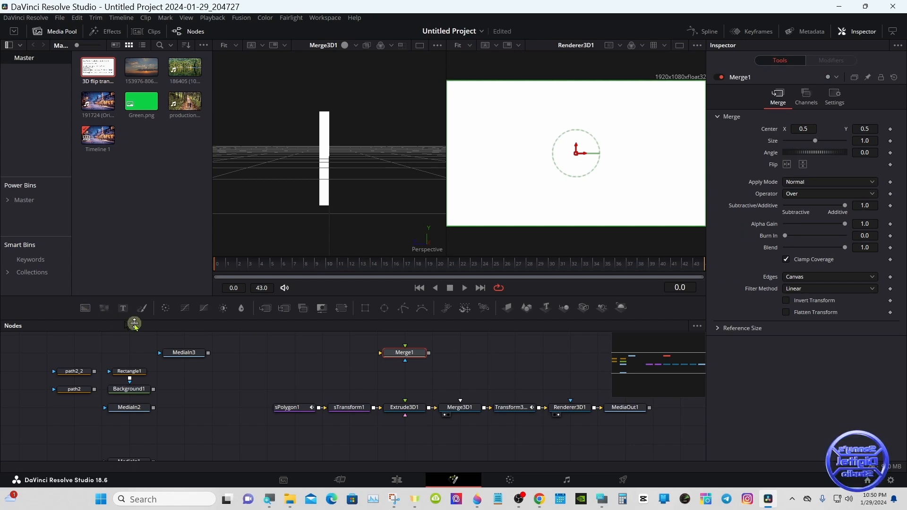
- Add a Background node as Merge1's background input and colour it near-white with red 1.0, green 0.982 and blue 0.982
left_click_drag(85, 308, 408, 380)
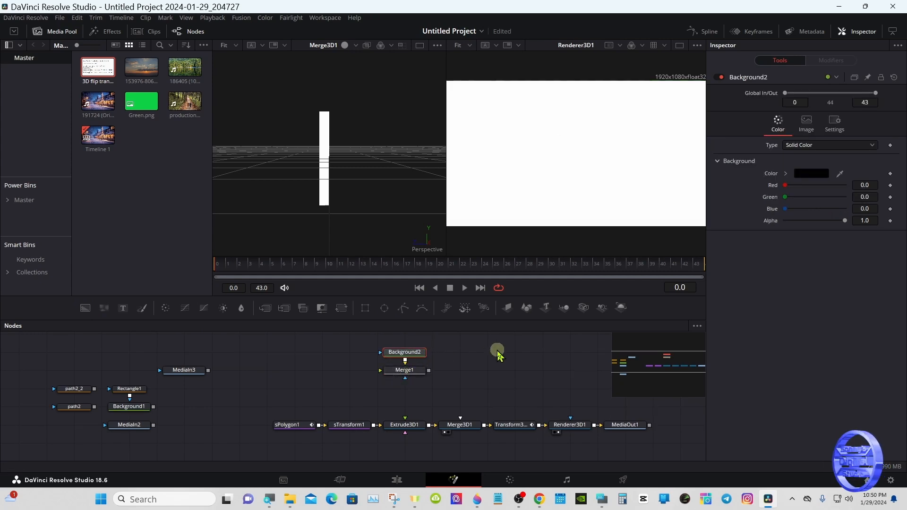
left_click(785, 174)
left_click_drag(786, 190, 785, 182)
left_click(785, 175)
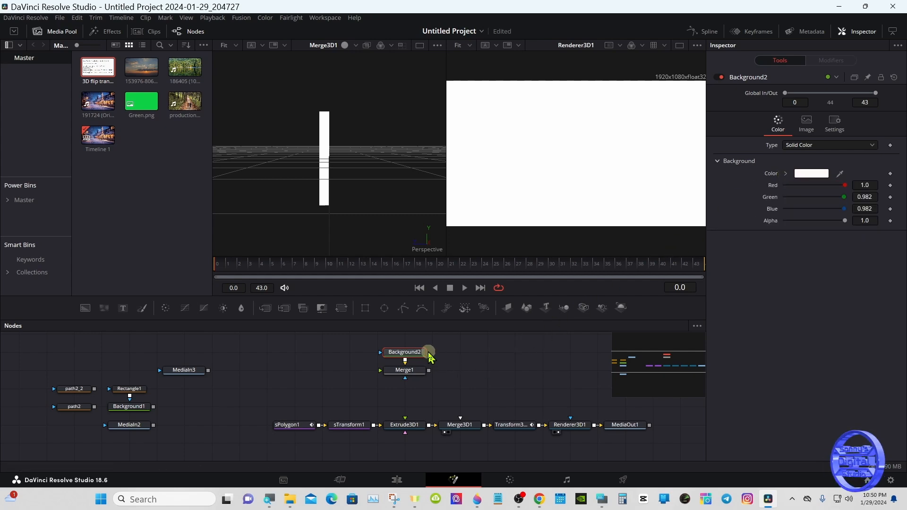
- Move Background2 and Merge1 aside, add an Image Plane 3D node after Merge1 and connect it to Merge3D1
left_click_drag(433, 347, 322, 373)
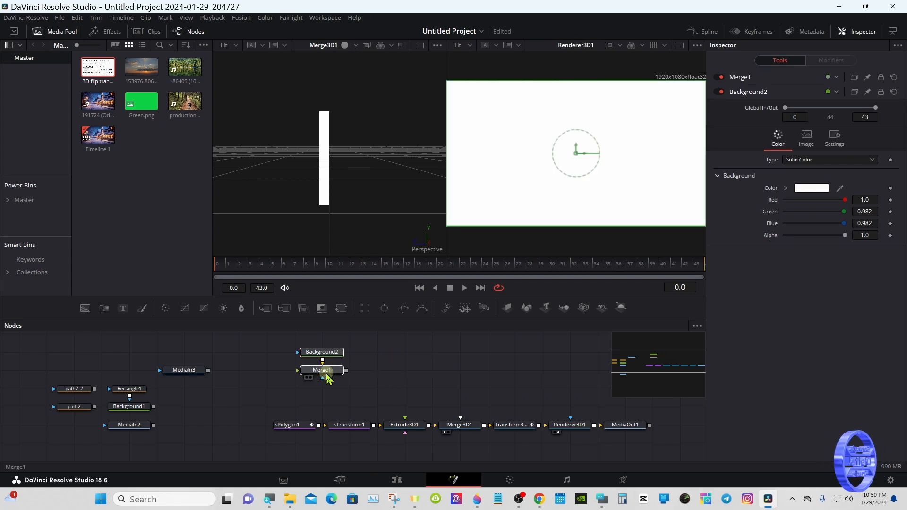
left_click(325, 370)
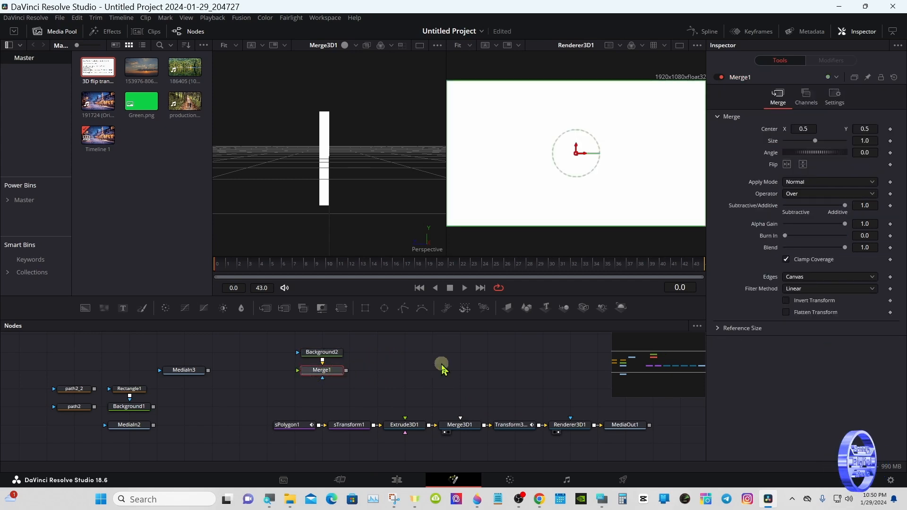
left_click(506, 308)
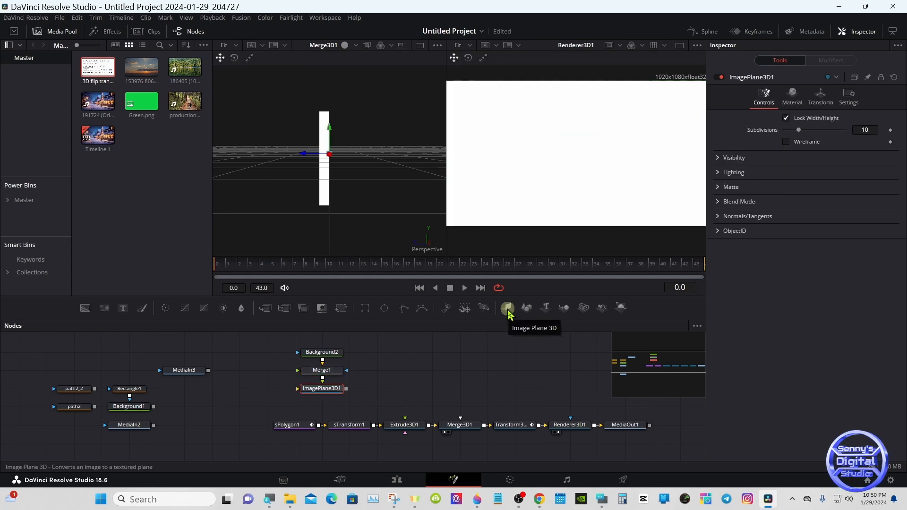
left_click_drag(324, 389, 374, 382)
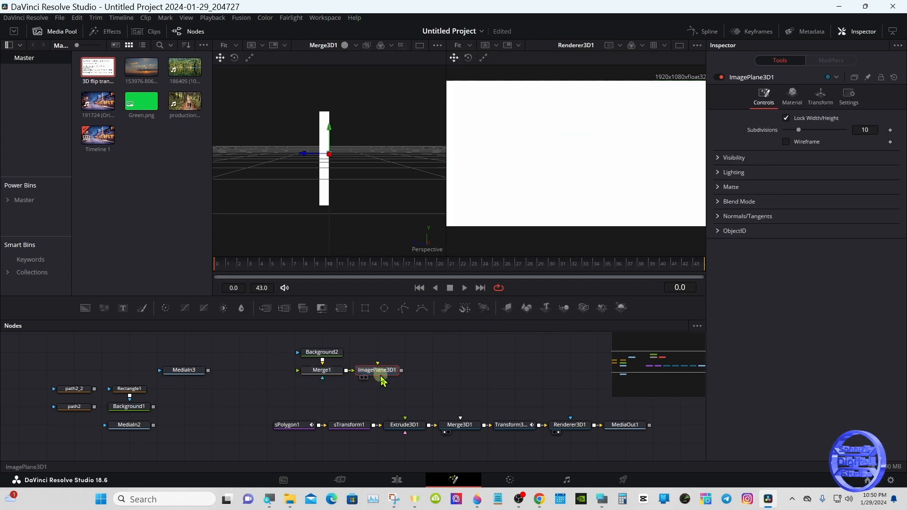
left_click_drag(401, 371, 461, 424)
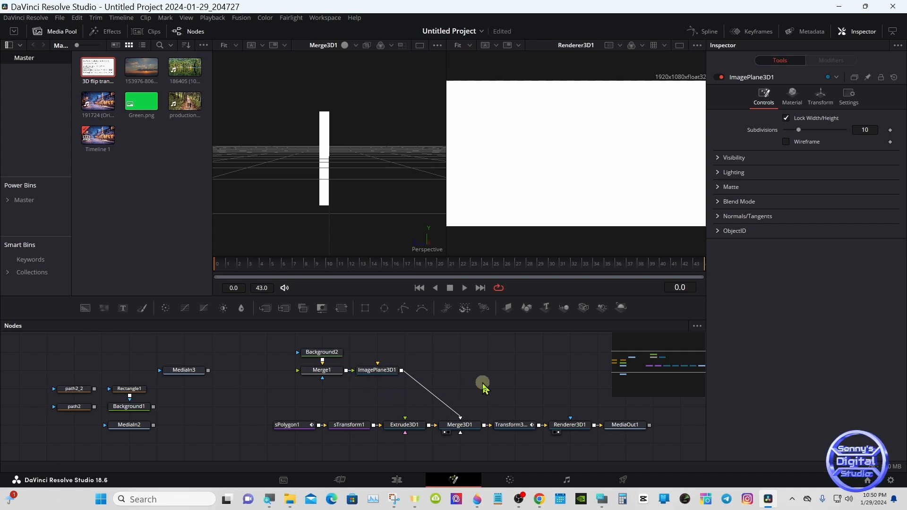
- Copy the Background2, Merge1 and ImagePlane3D1 nodes and paste the duplicates below the sPolygon chain
left_click_drag(623, 379, 651, 364)
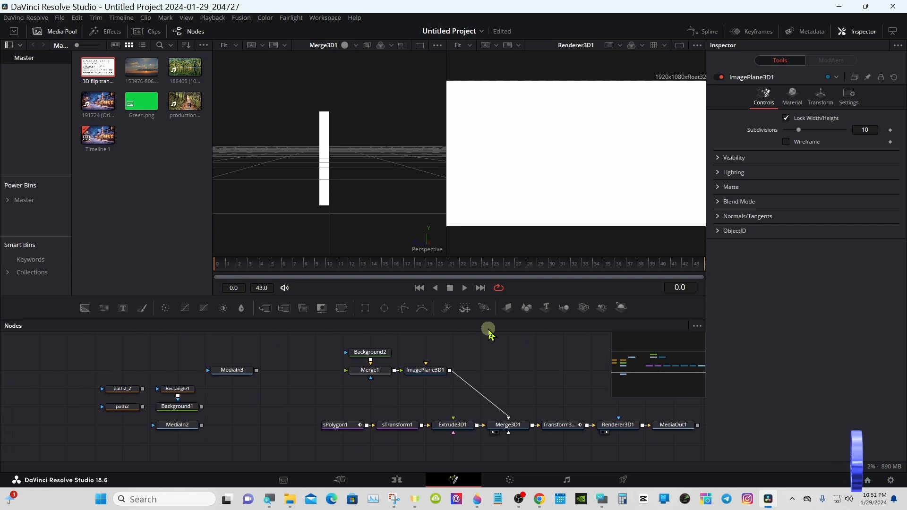
left_click_drag(487, 320, 486, 257)
left_click_drag(312, 270, 436, 323)
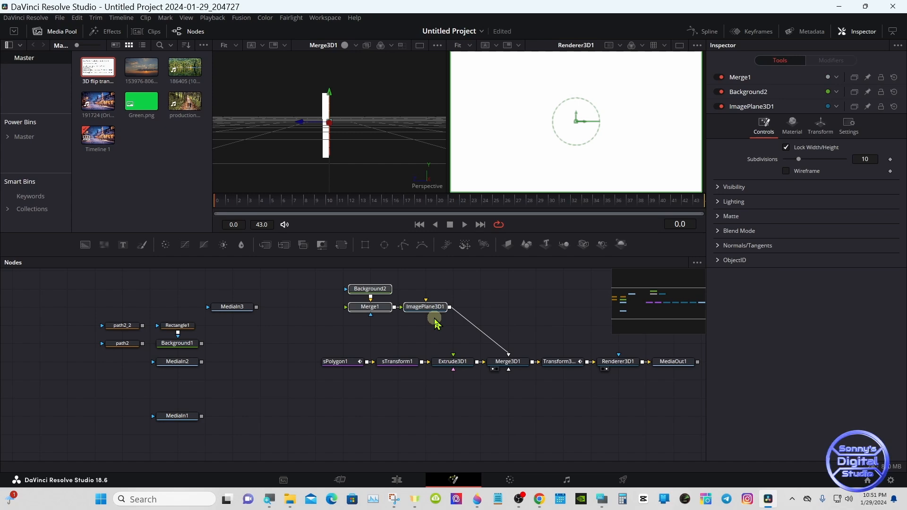
right_click(430, 313)
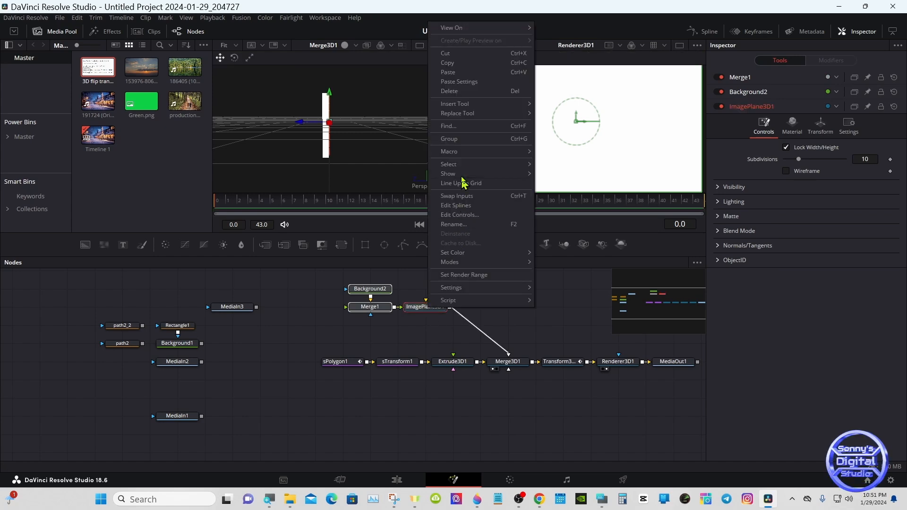
left_click(453, 63)
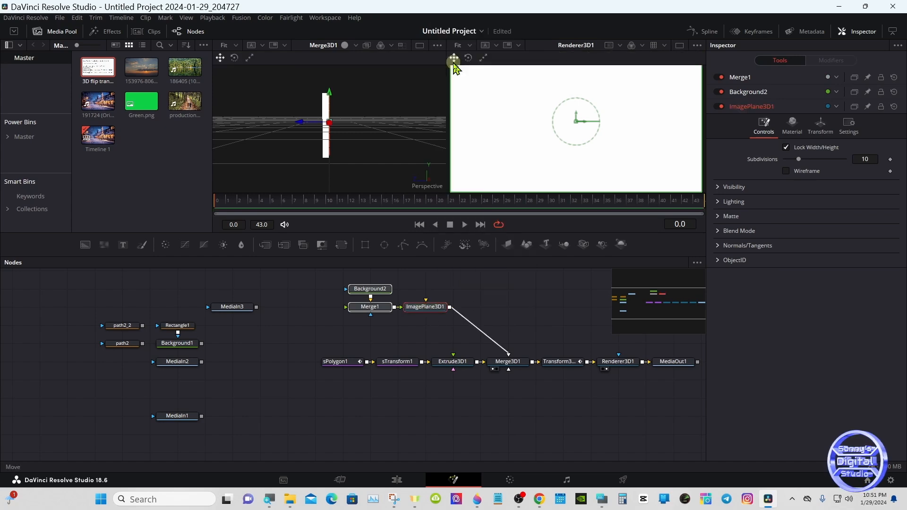
left_click(410, 428)
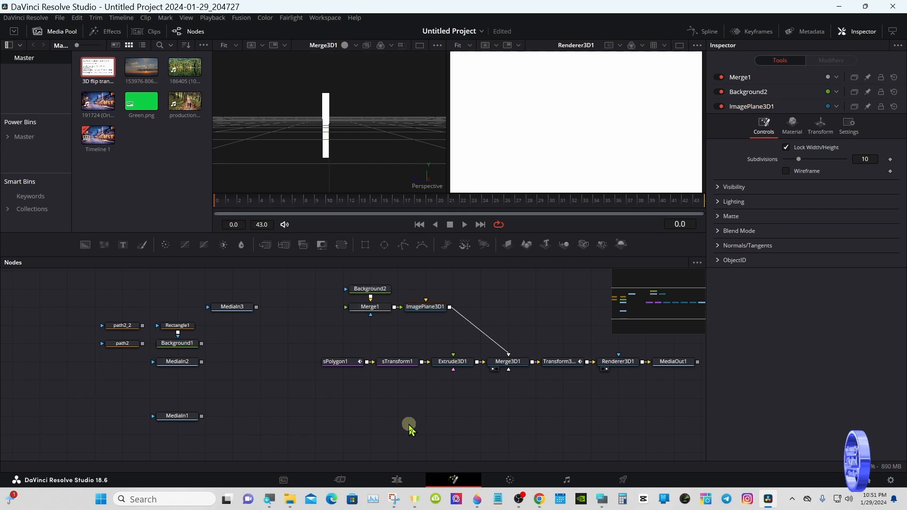
right_click(410, 428)
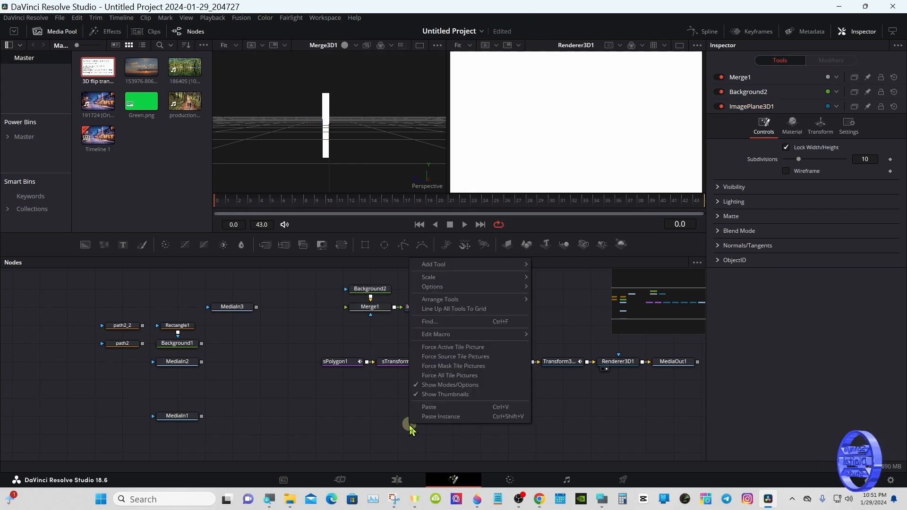
left_click(428, 407)
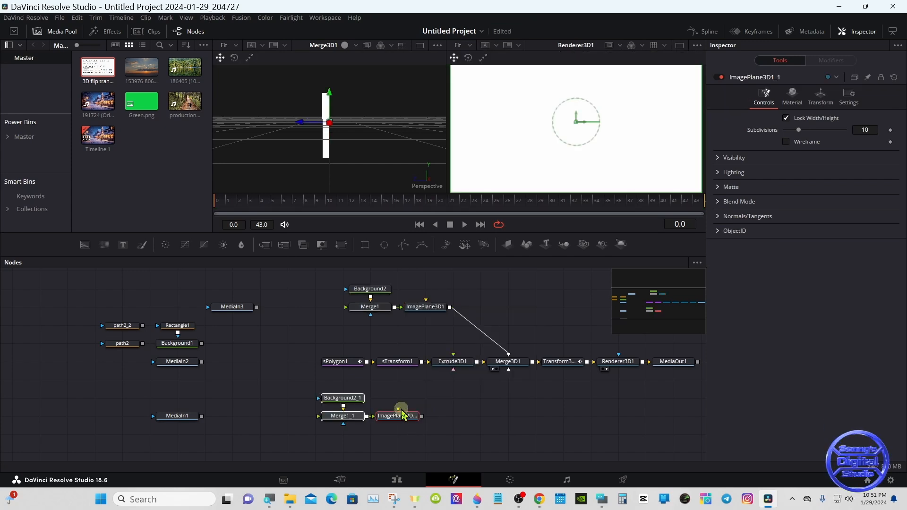
- Align the pasted nodes under the originals, place Background2_1 below Merge1_1 and connect ImagePlane3D1_1 to Merge3D1
left_click_drag(288, 389, 418, 430)
left_click_drag(398, 417, 425, 418)
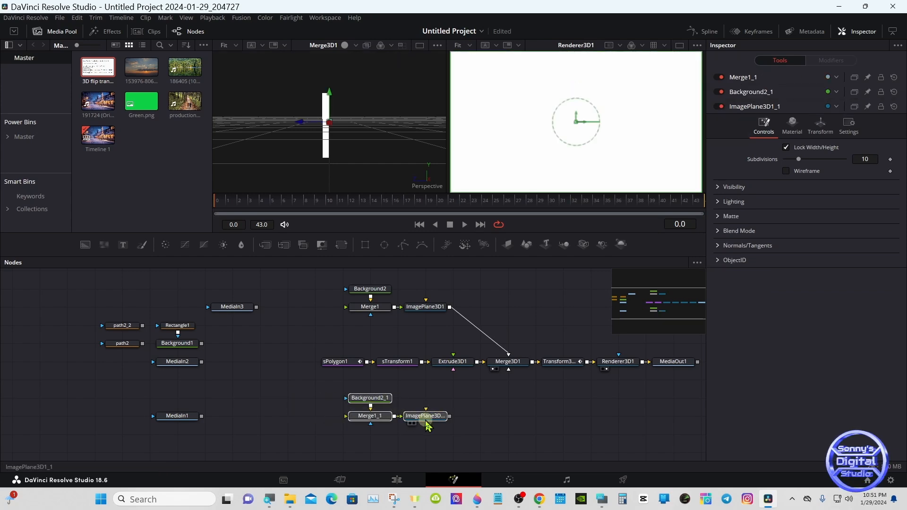
left_click(426, 399)
left_click_drag(364, 398, 364, 435)
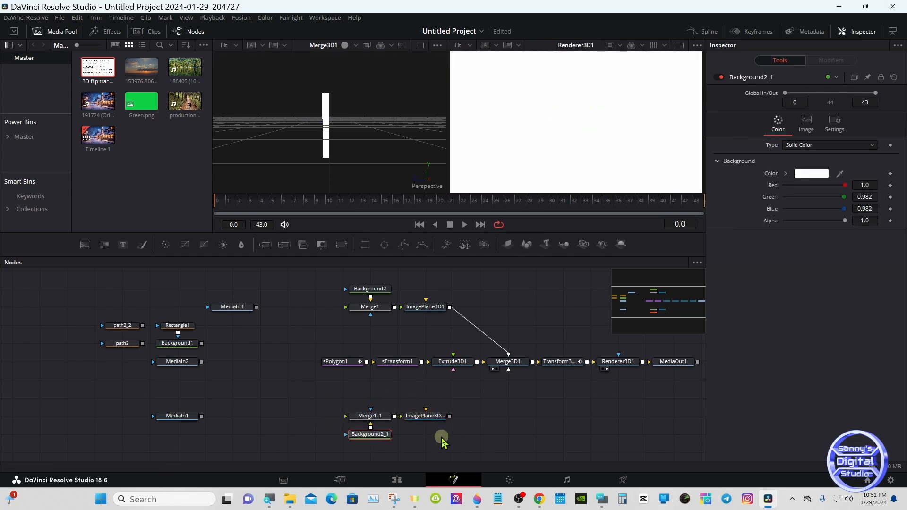
left_click_drag(449, 417, 507, 364)
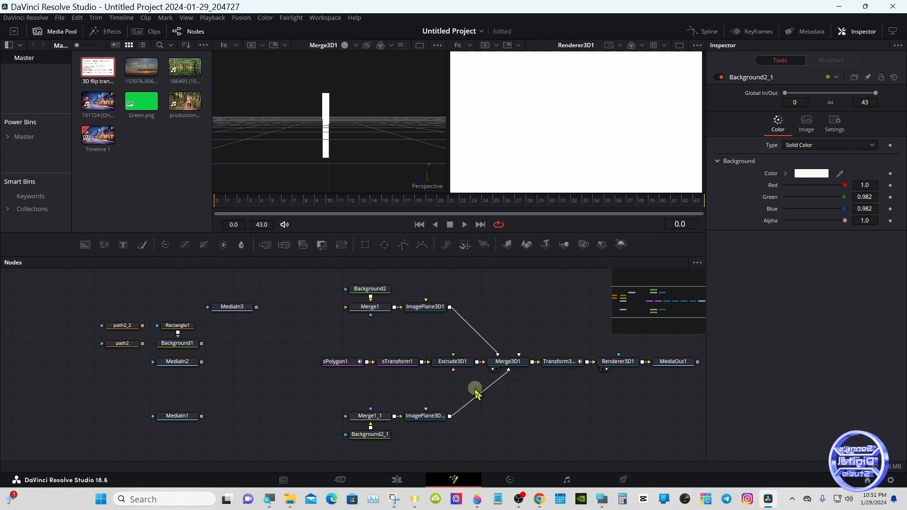
- Rearrange the media inputs so MediaIn1 faces Merge1 and MediaIn2 faces Merge1_1, and connect MediaIn1 to Merge1
left_click_drag(235, 308, 77, 316)
left_click_drag(152, 418, 179, 309)
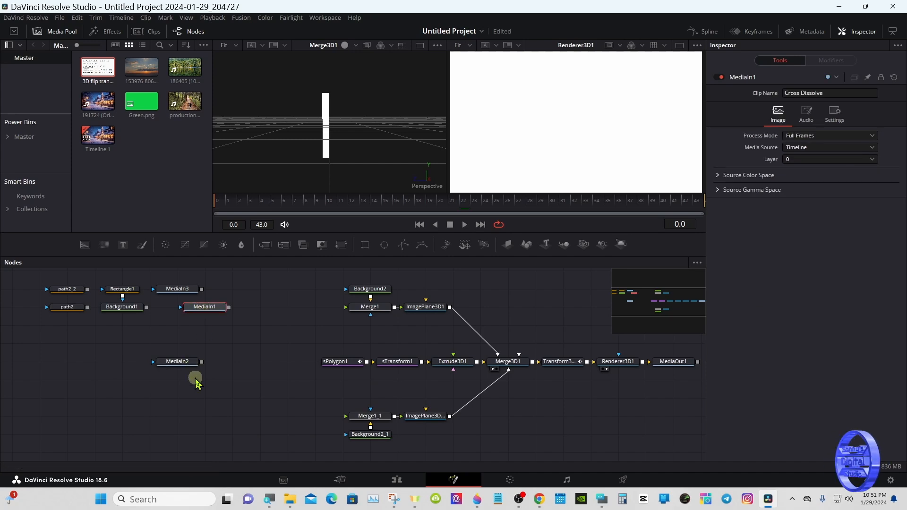
left_click_drag(190, 378, 215, 433)
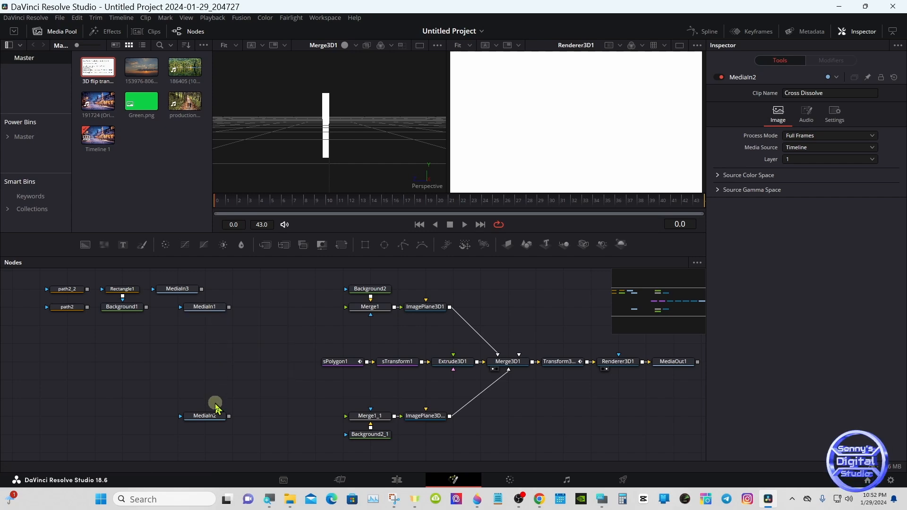
left_click_drag(229, 307, 354, 311)
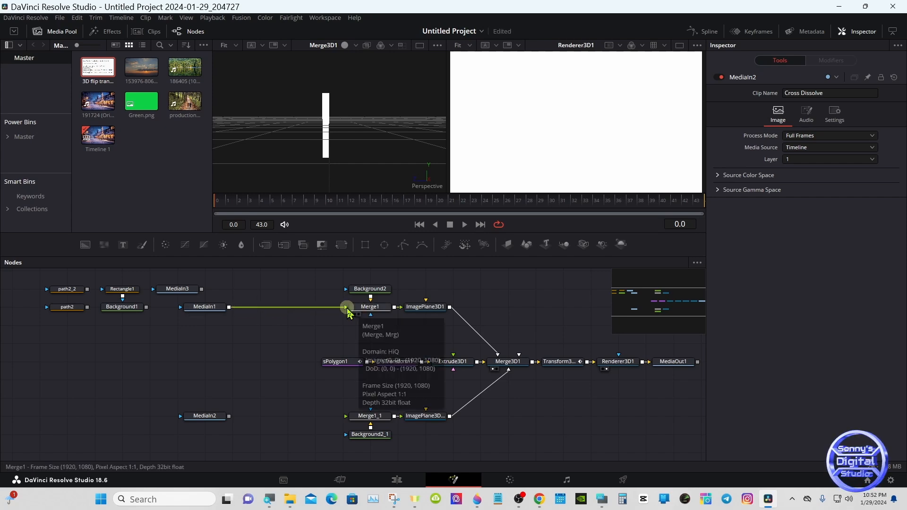
- Open the on-screen keyboard and increase ImagePlane3D1's Z translation until its picture sits in front of the white slab
left_click(430, 308)
mouse_move(226, 200)
left_mouse_down()
mouse_move(284, 203)
mouse_move(211, 203)
left_mouse_up()
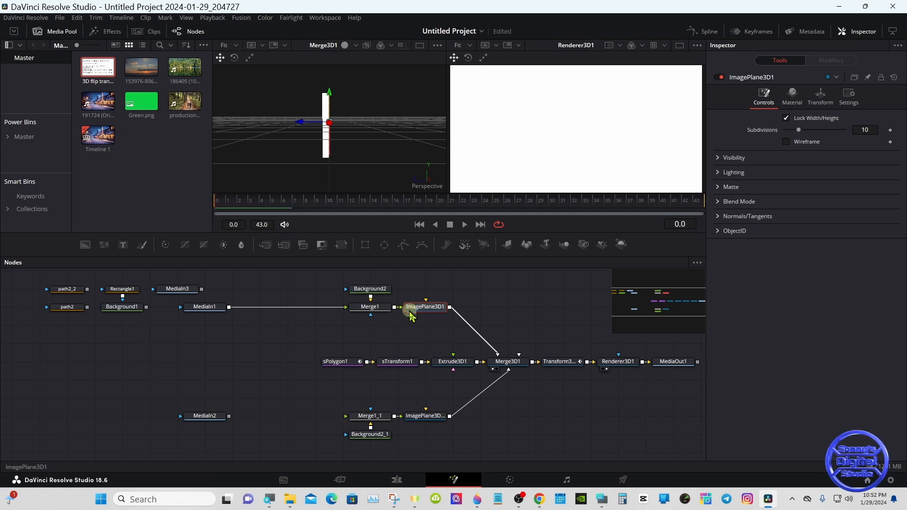
left_click(601, 499)
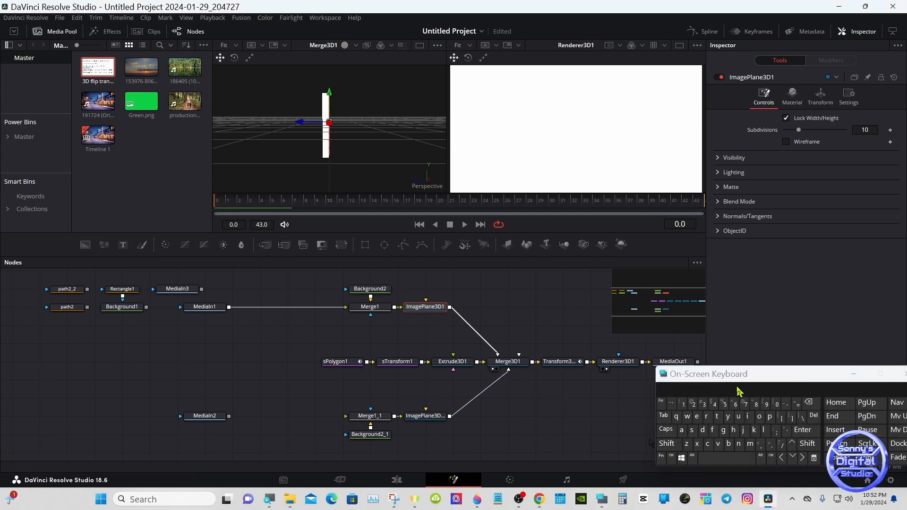
left_click_drag(729, 376, 642, 376)
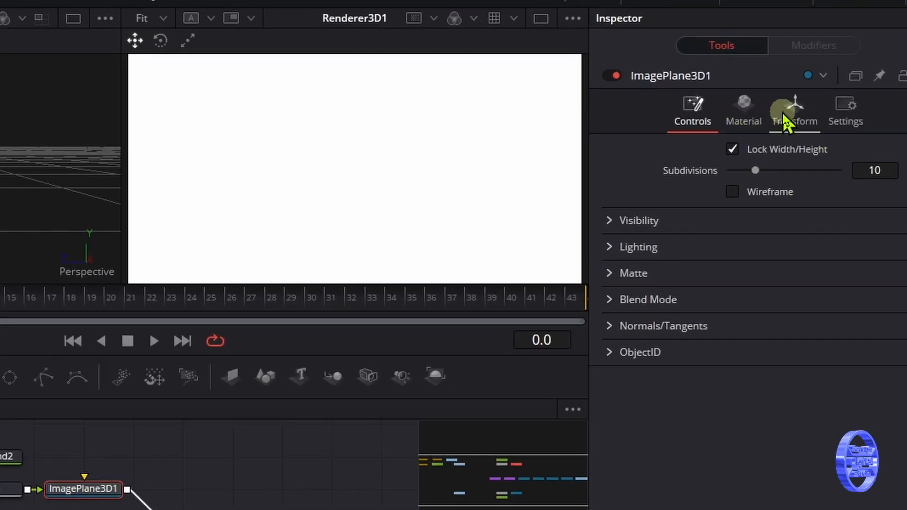
left_click(782, 113)
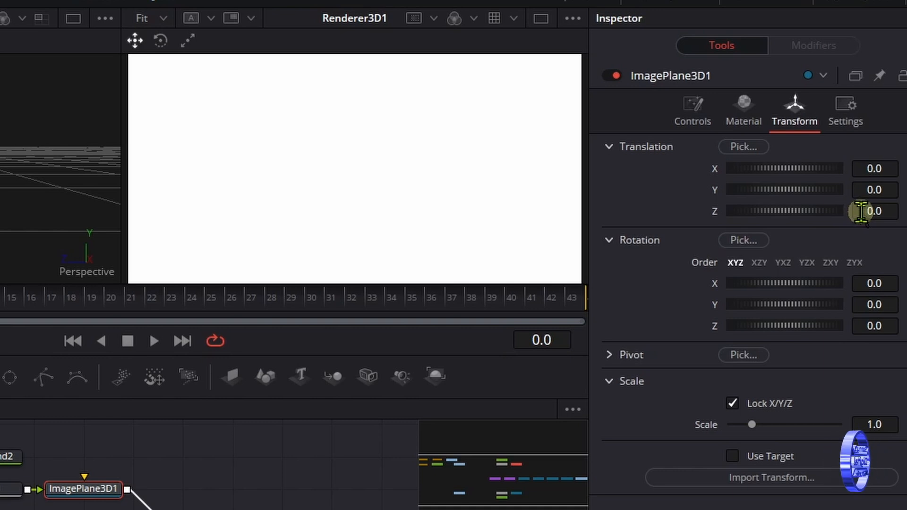
left_click_drag(861, 211, 884, 218)
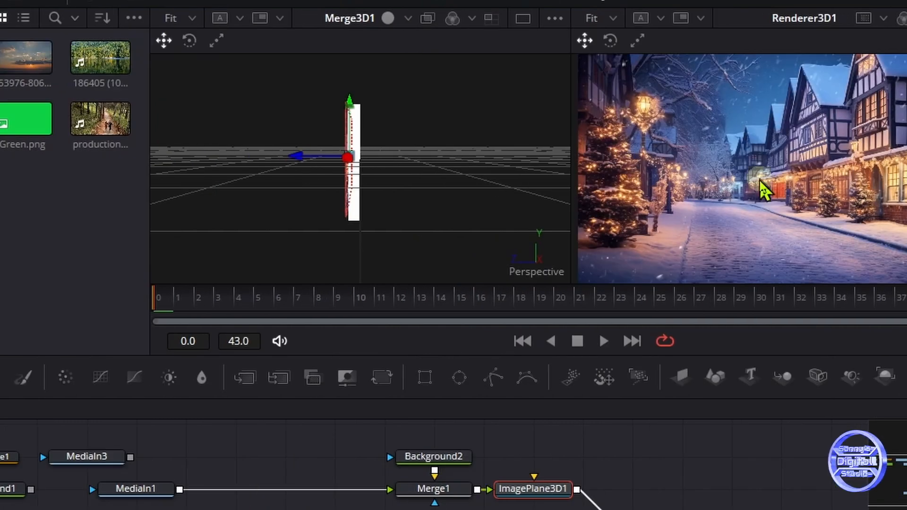
- Fine-tune ImagePlane3D1's Z translation to 0.061 against the slab's front face
right_click(455, 149)
mouse_move(513, 150)
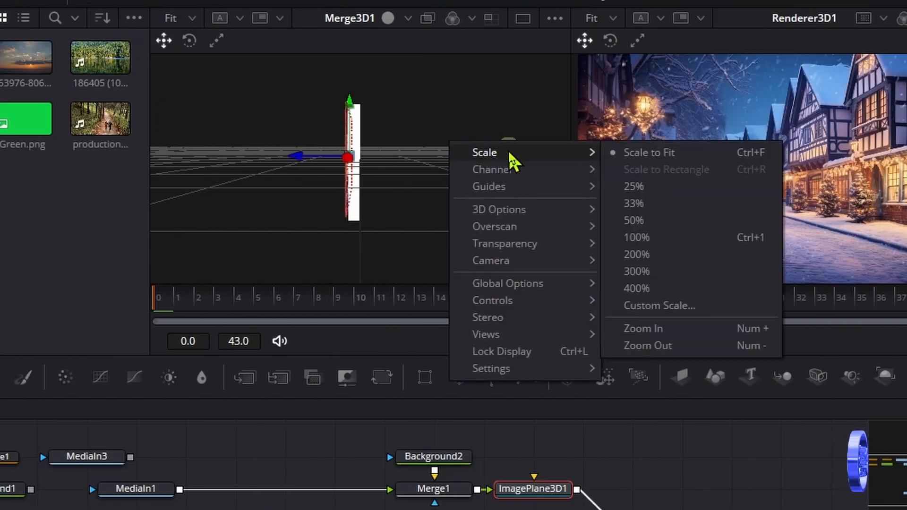
left_click(659, 157)
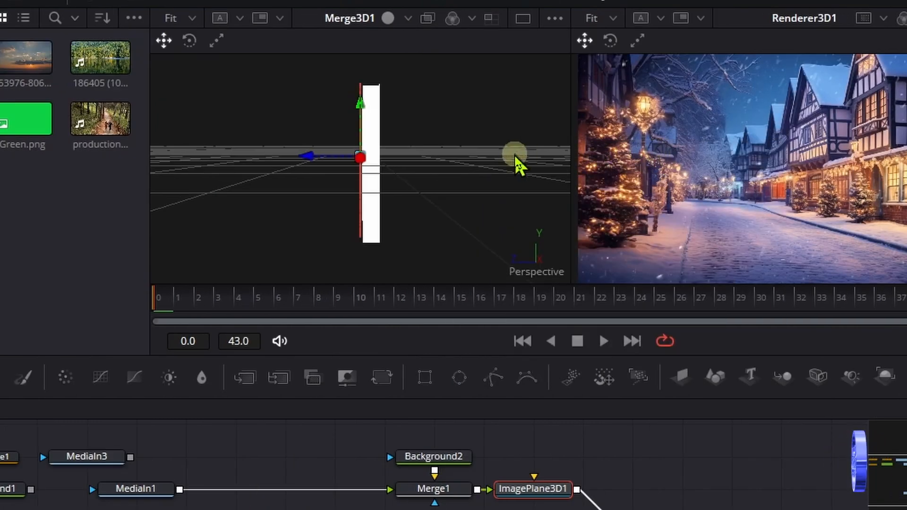
right_click(532, 156)
mouse_move(654, 171)
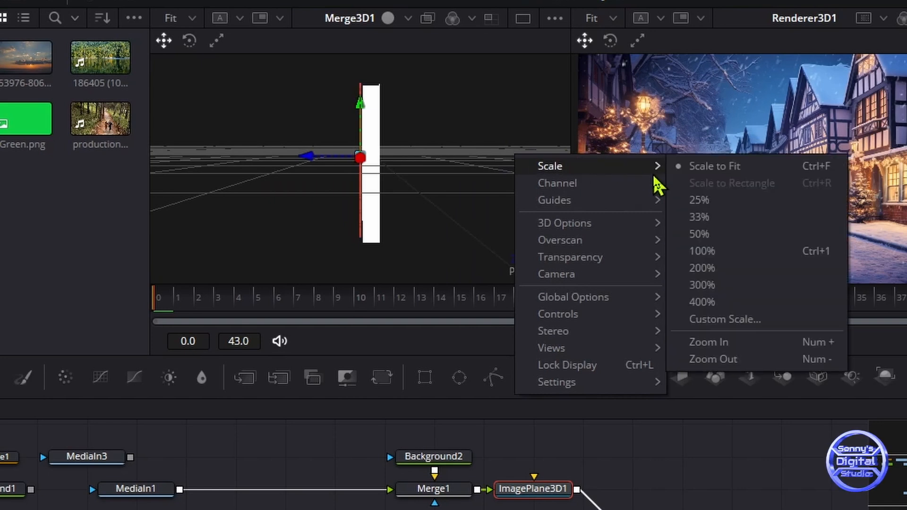
left_click(705, 349)
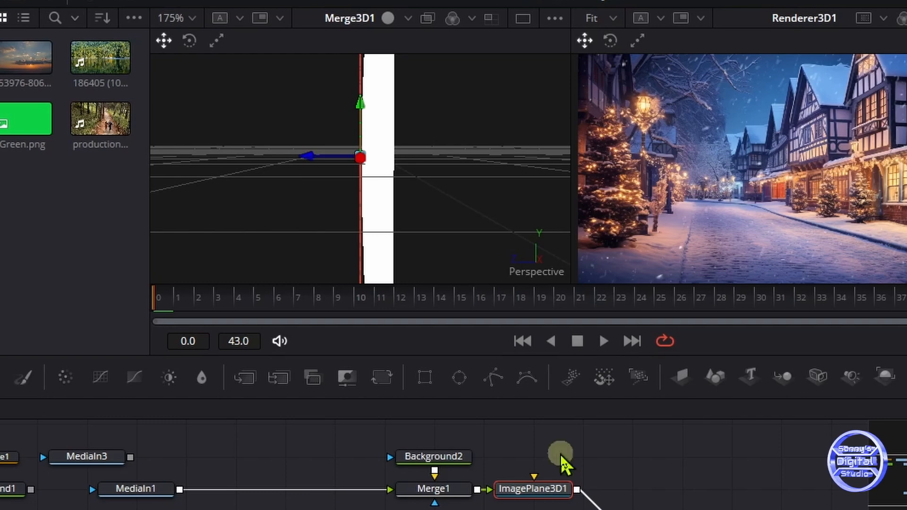
left_click_drag(431, 222, 465, 271)
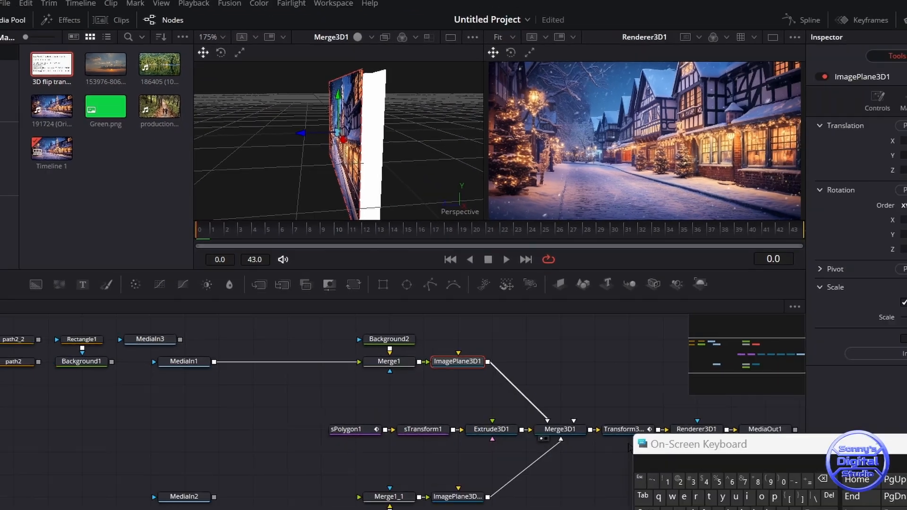
left_click(583, 460)
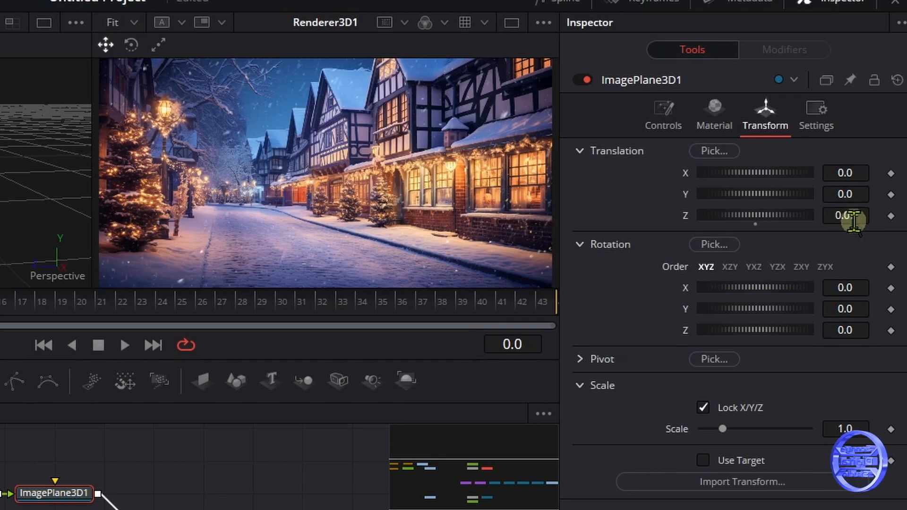
mouse_move(852, 220)
left_mouse_down()
mouse_move(845, 210)
mouse_move(850, 218)
left_mouse_up()
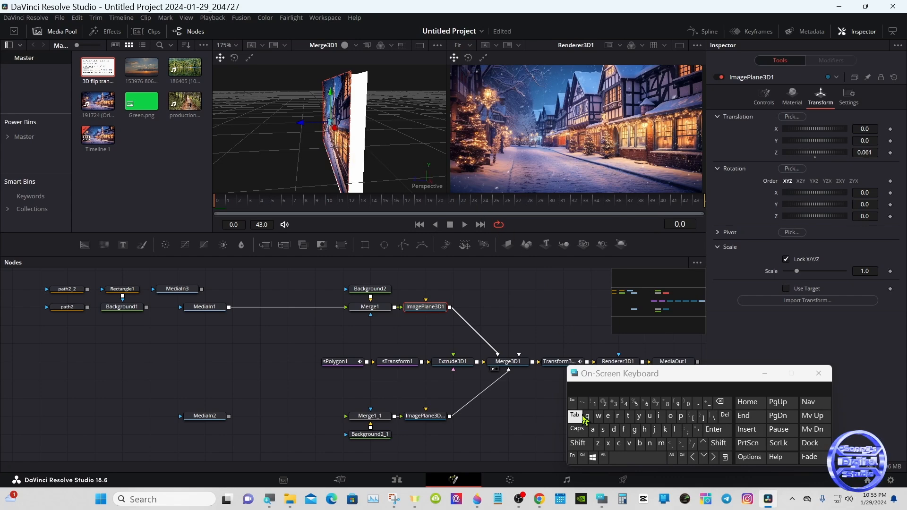
- Set ImagePlane3D1's Y translation to -0.015 to cover the slab's front face, and check the fit from other angles
left_click(577, 443)
left_click_drag(260, 176, 432, 141)
left_click(578, 444)
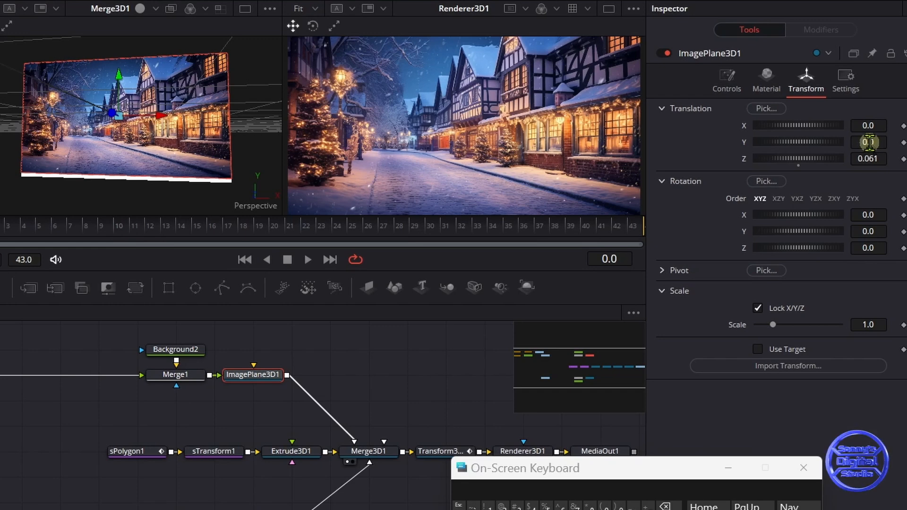
left_click_drag(869, 141, 762, 155)
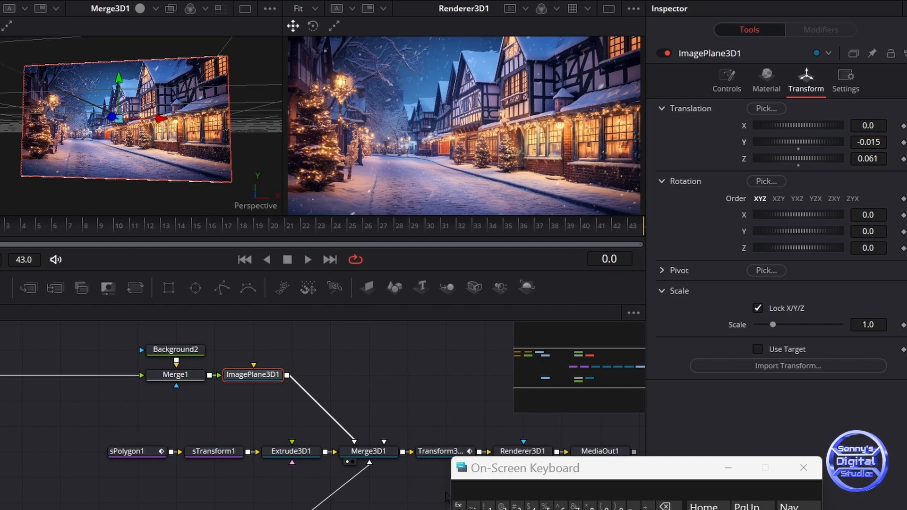
left_click_drag(238, 149, 111, 150)
left_click_drag(0, 156, 32, 231)
left_click_drag(81, 226, 257, 207)
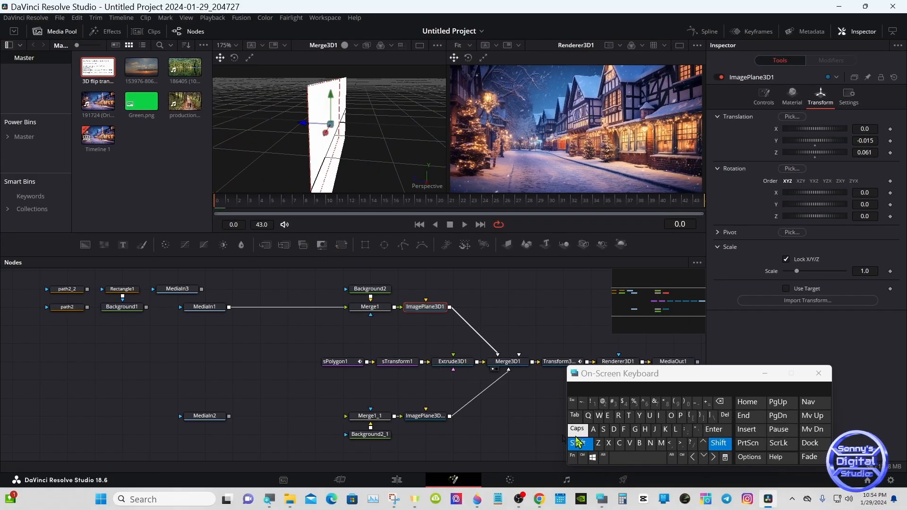
- Add the Chrome shader from the Fusion shader templates and connect it to Extrude3D1's material input
left_click(578, 445)
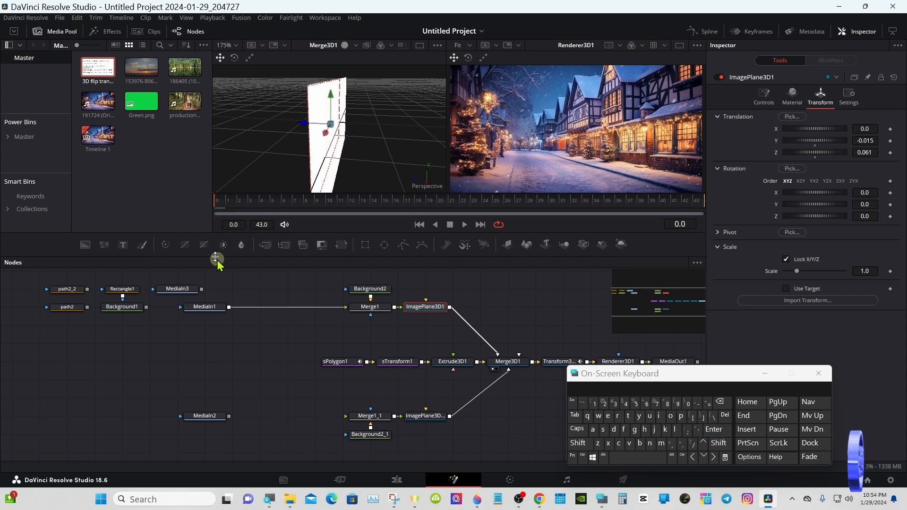
left_click(112, 32)
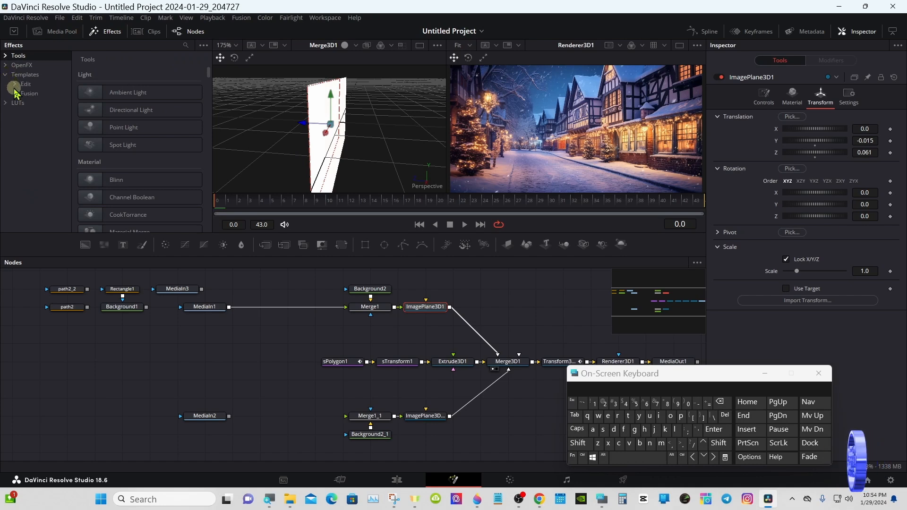
left_click(16, 94)
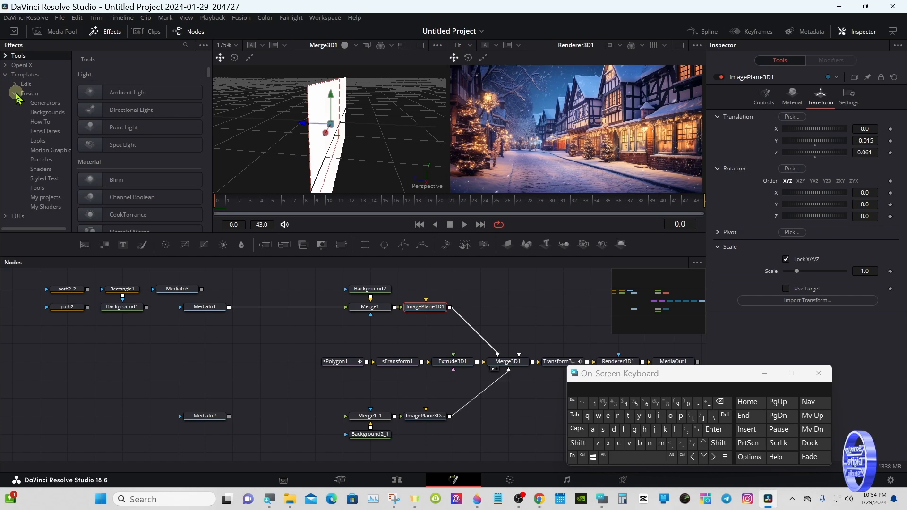
left_click(42, 170)
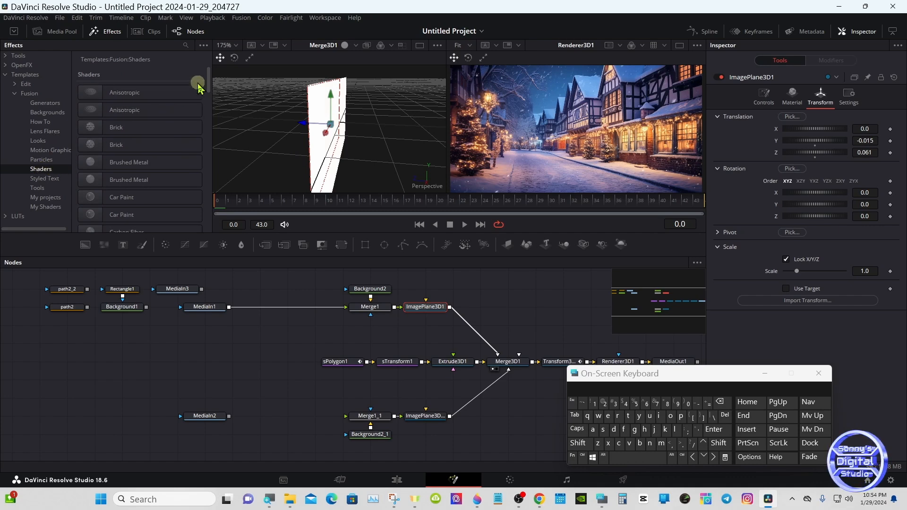
scroll(207, 95, "down", 4)
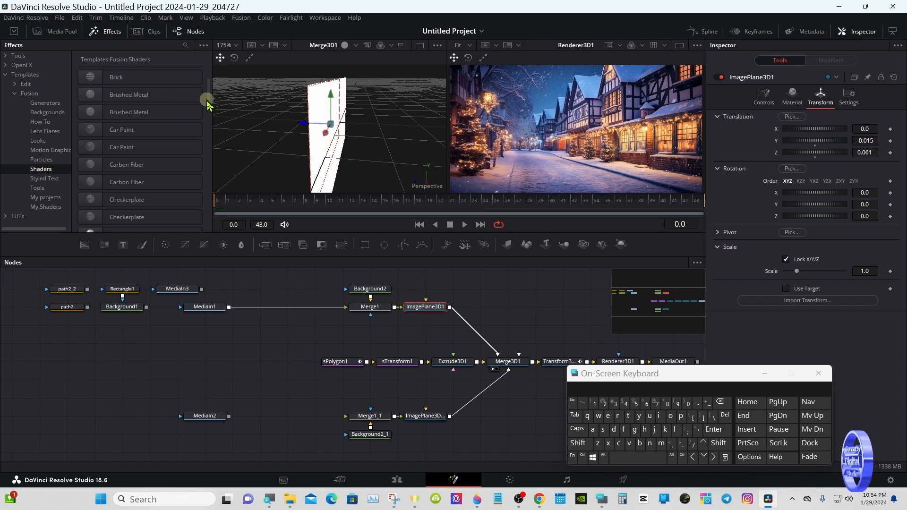
left_click_drag(147, 198, 405, 346)
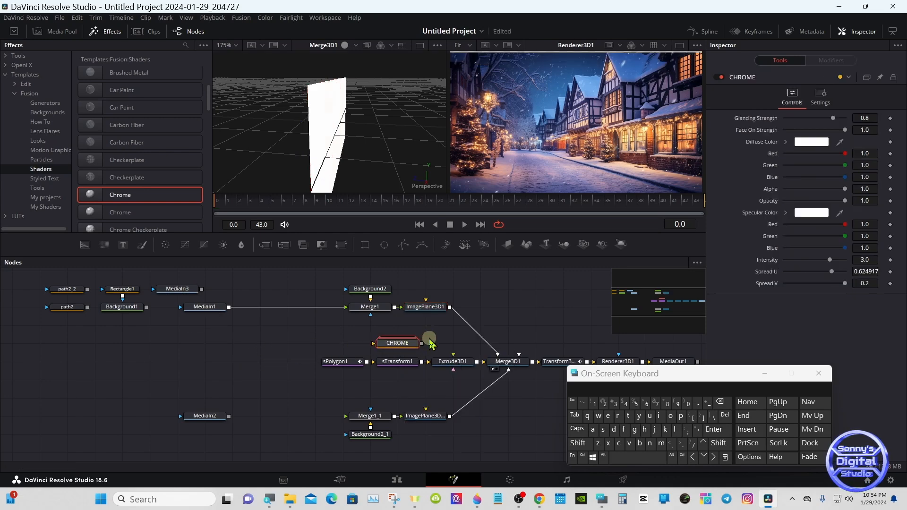
mouse_move(421, 347)
left_mouse_down()
mouse_move(452, 348)
mouse_move(456, 363)
left_mouse_up()
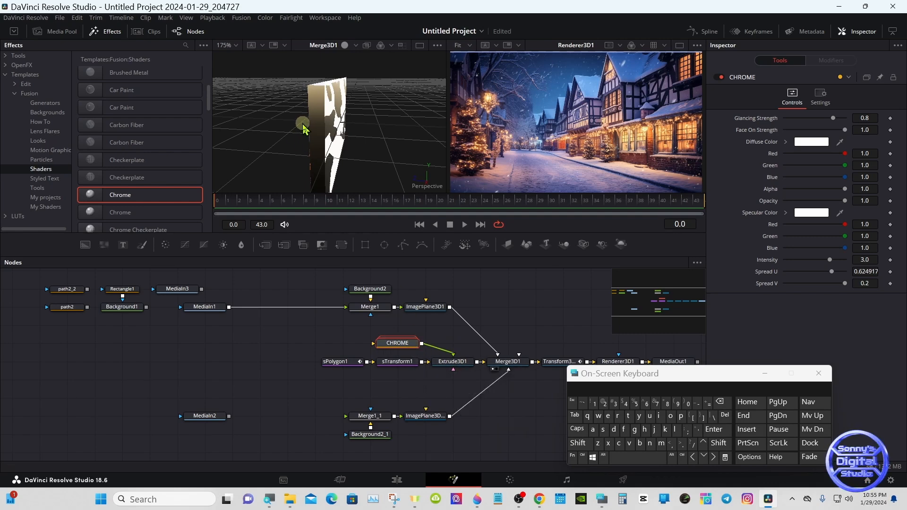
- Go to frame 43, connect MediaIn2 to Merge1_1, and orbit the 3D scene to inspect the slab's back face
left_click_drag(302, 198, 249, 209)
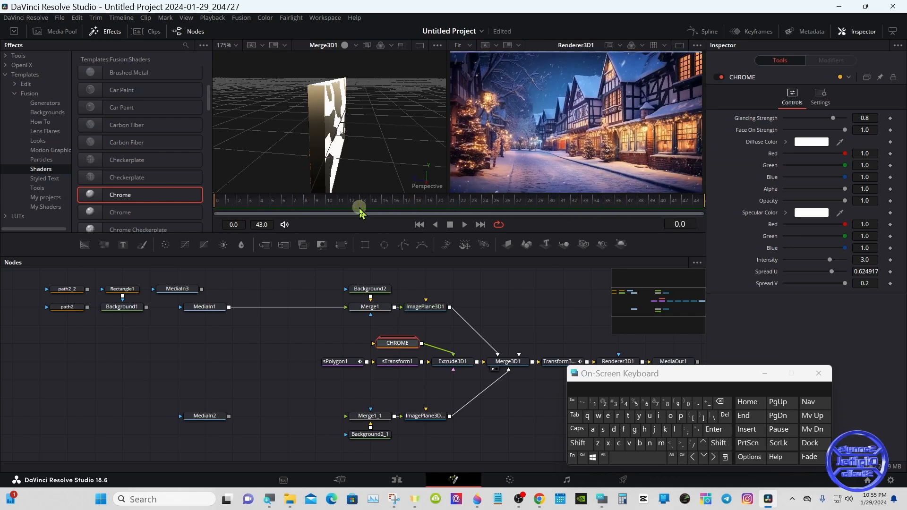
left_click_drag(358, 213, 654, 202)
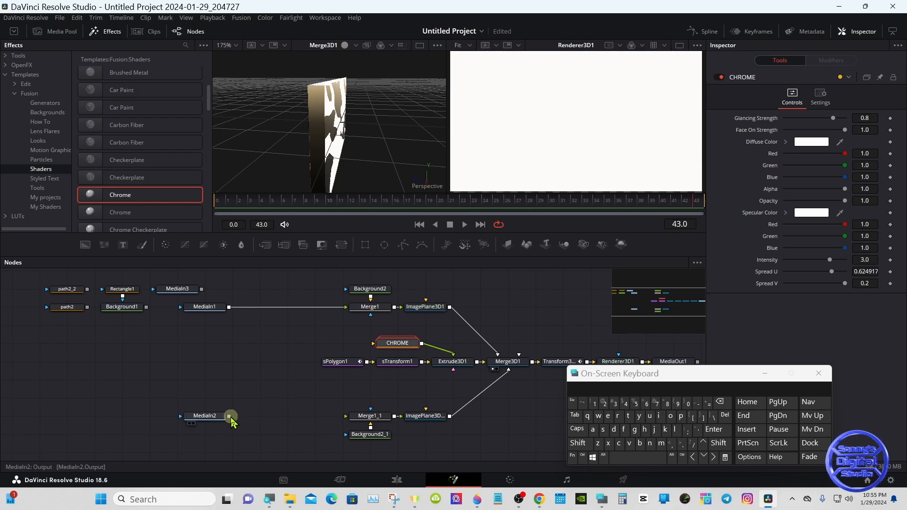
left_click_drag(229, 417, 358, 419)
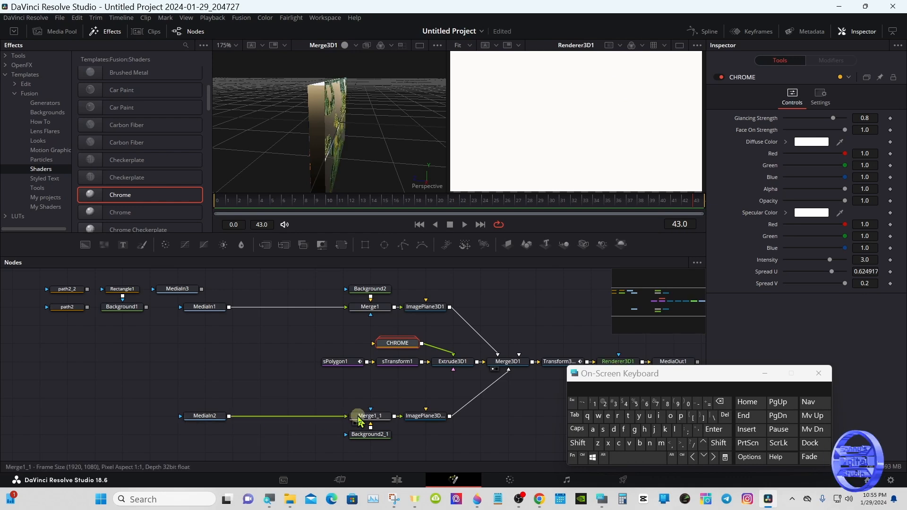
left_click(574, 442)
left_click_drag(406, 163, 345, 160)
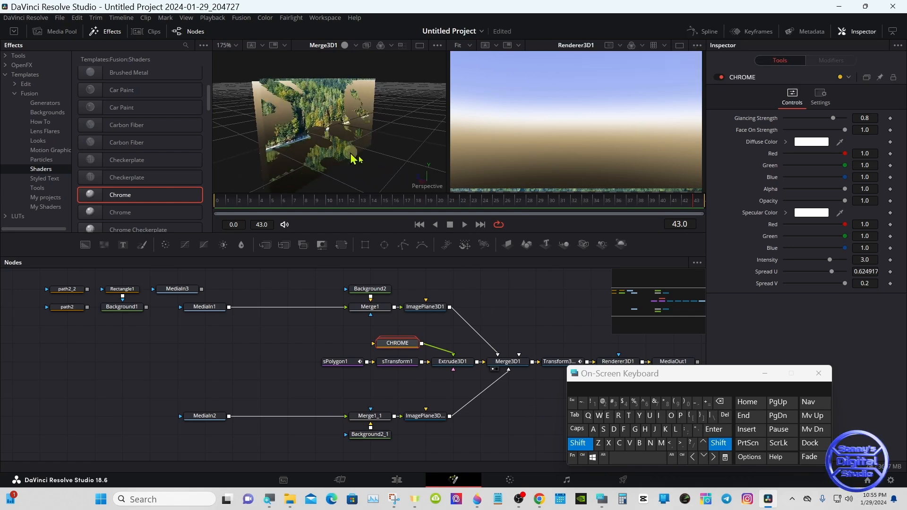
left_click(579, 445)
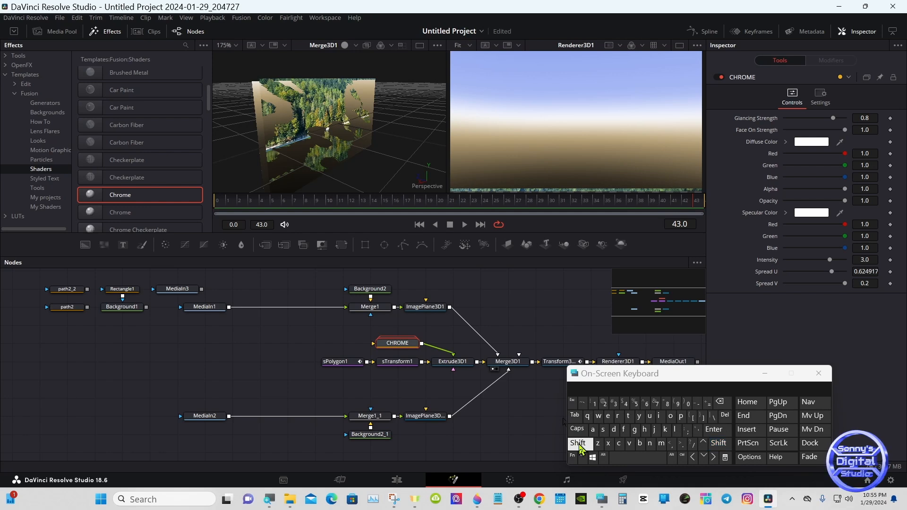
- Set ImagePlane3D1_1's Z translation to -0.001 so its picture sits in front of the slab's back face, and save the project
left_click(439, 418)
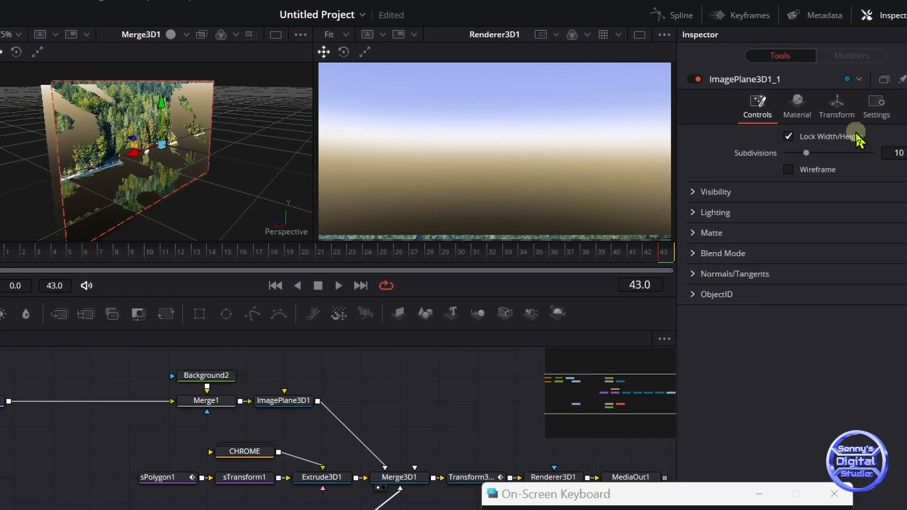
left_click(831, 100)
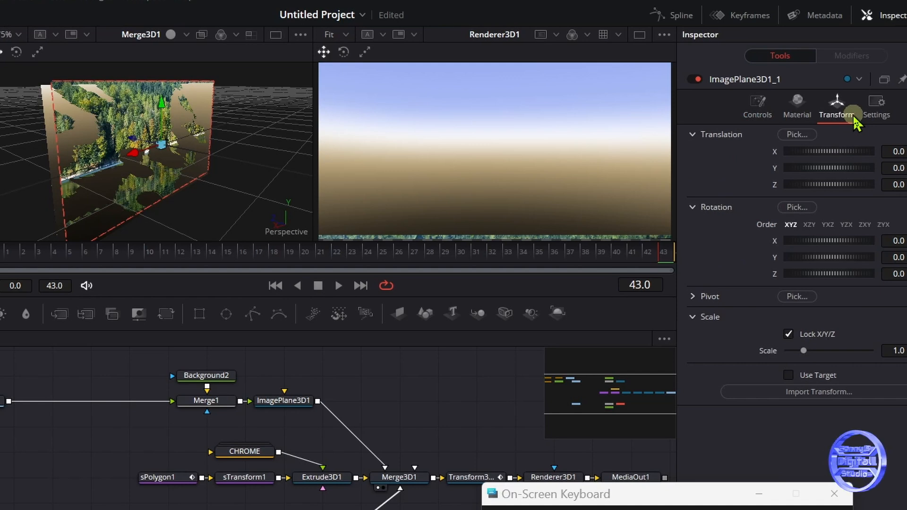
left_click_drag(893, 185, 893, 162)
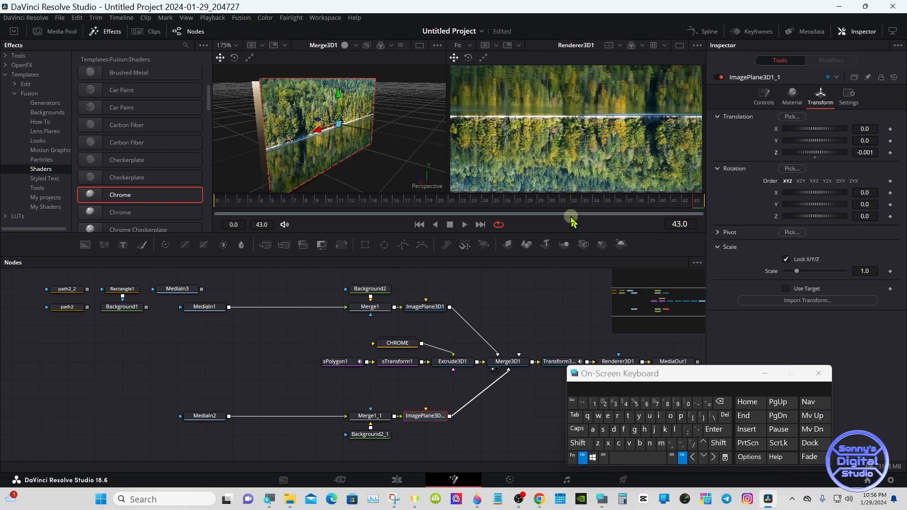
key("ctrl+s")
left_click(582, 457)
- Set ImagePlane3D1_1's Y translation to -0.0153 to cover the slab's back face, and check the fit from other angles
left_click(577, 430)
right_click(382, 168)
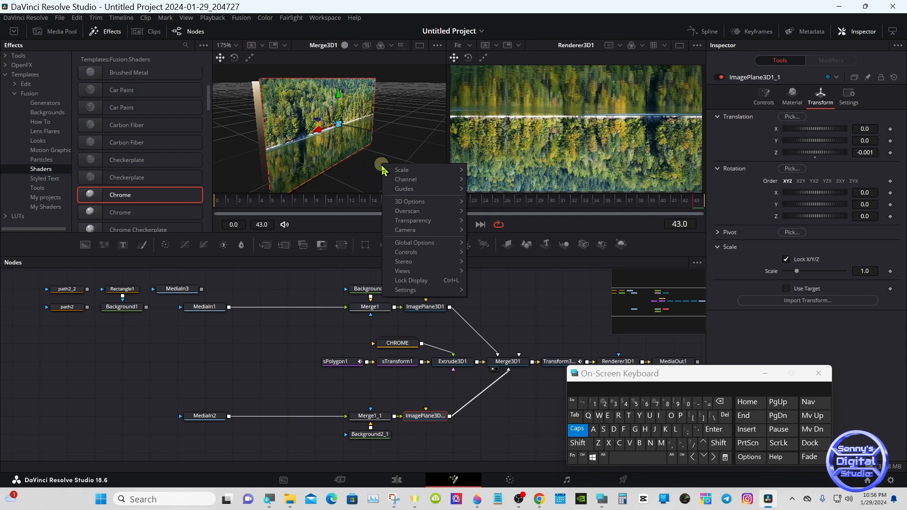
left_click(577, 430)
left_click(579, 444)
left_click_drag(360, 166, 383, 97)
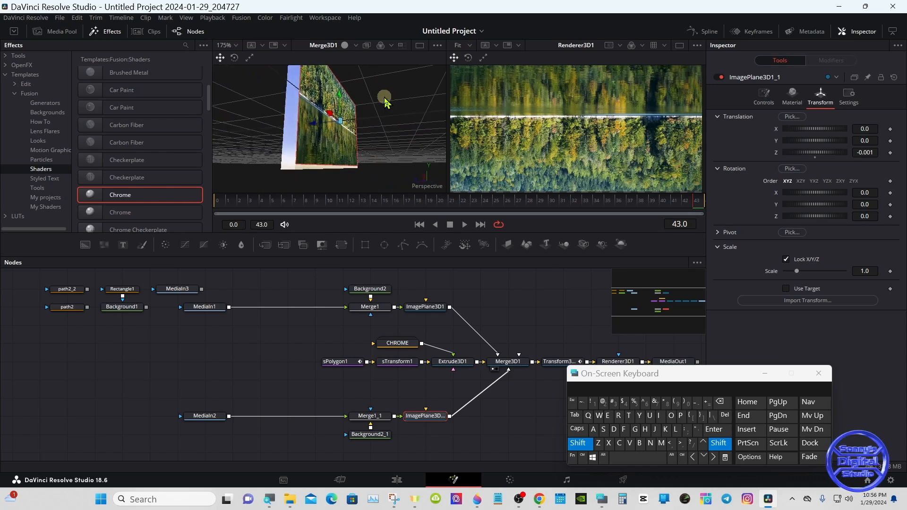
left_click(584, 449)
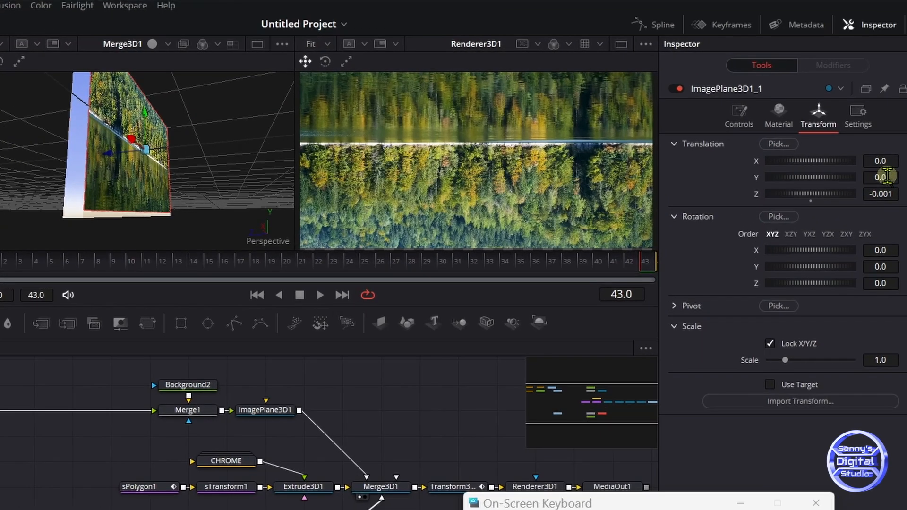
left_click_drag(884, 177, 788, 178)
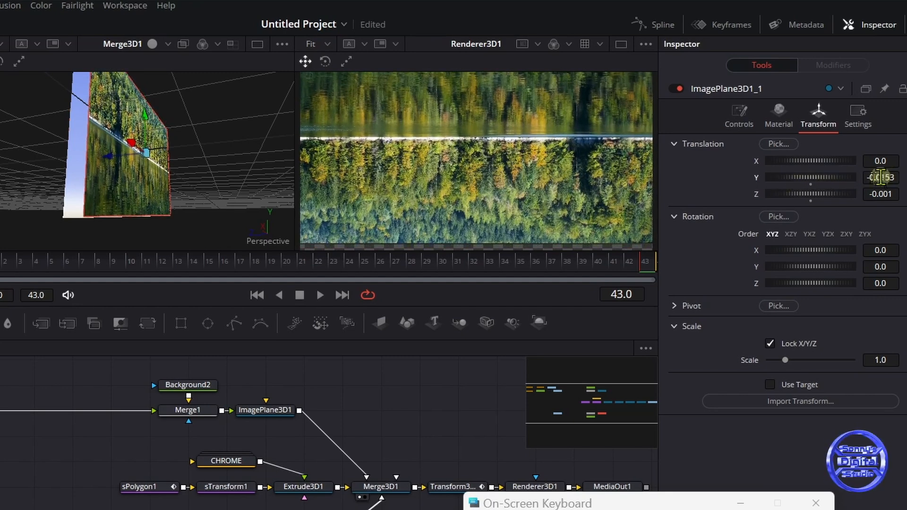
left_click_drag(282, 217, 58, 250)
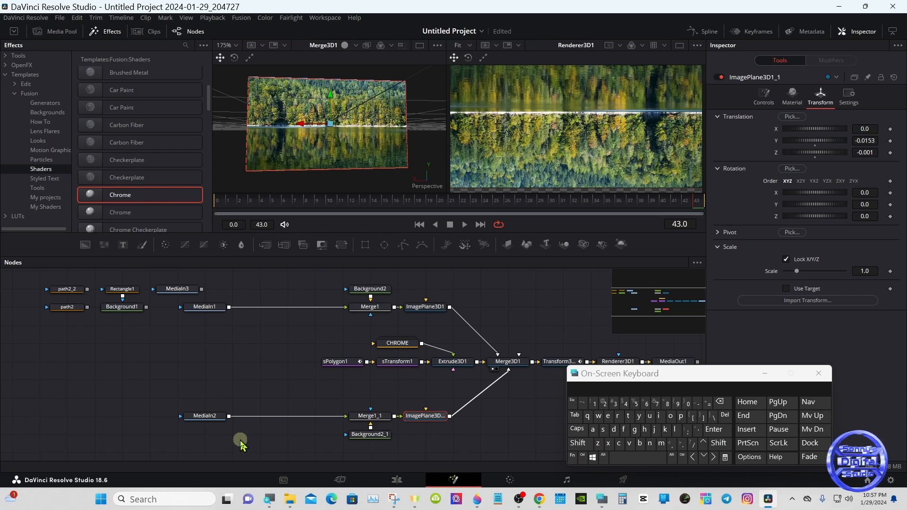
- Insert a Transform node between MediaIn2 and Merge1_1 and flip its image vertically
left_click(212, 417)
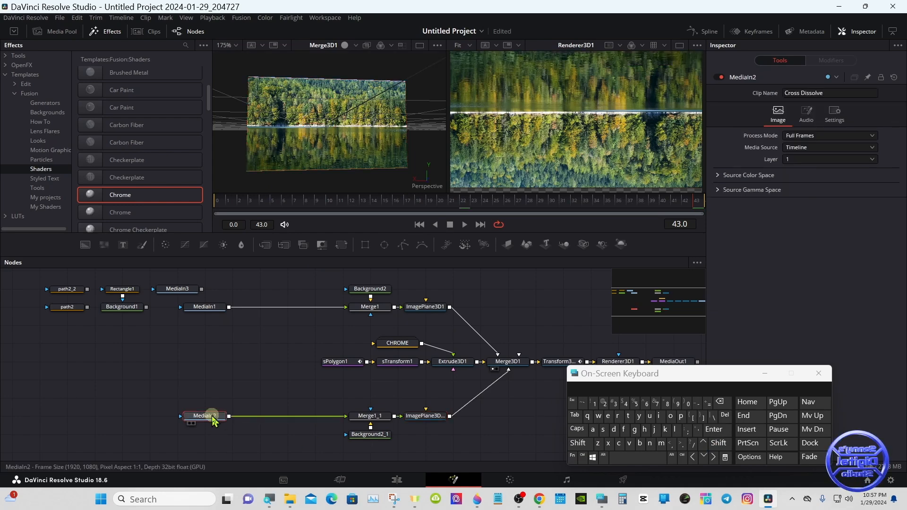
mouse_move(214, 417)
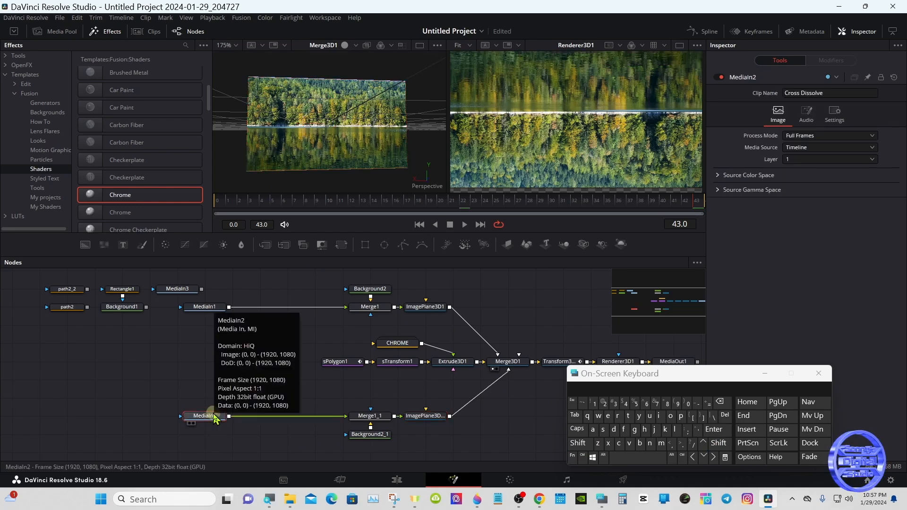
left_click(342, 245)
left_click_drag(249, 418, 286, 424)
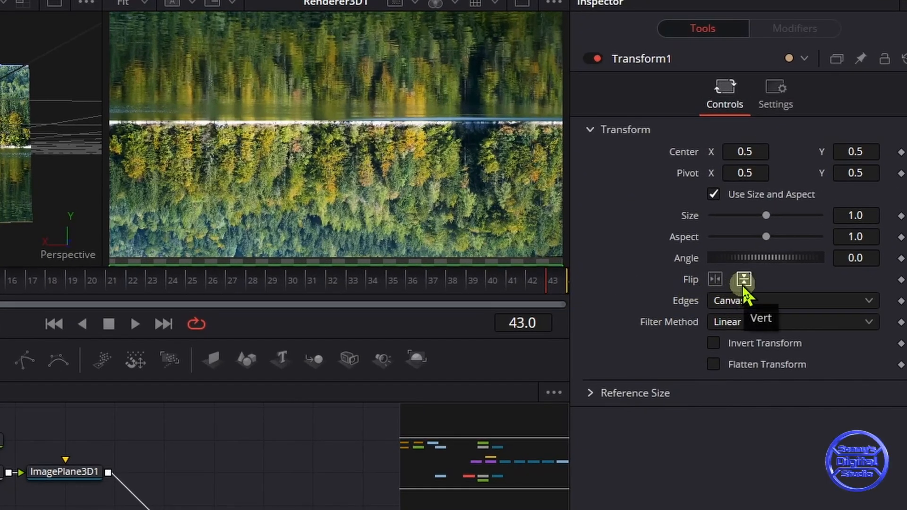
left_click(742, 282)
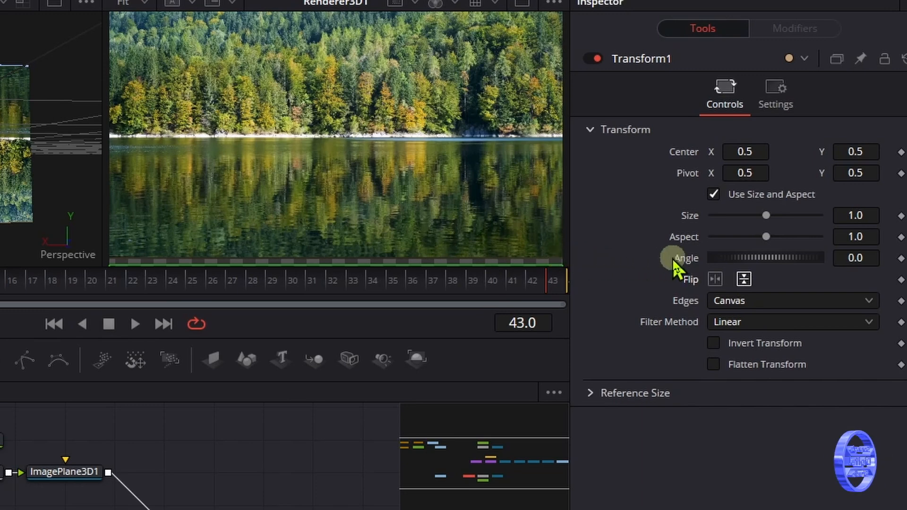
left_click(742, 281)
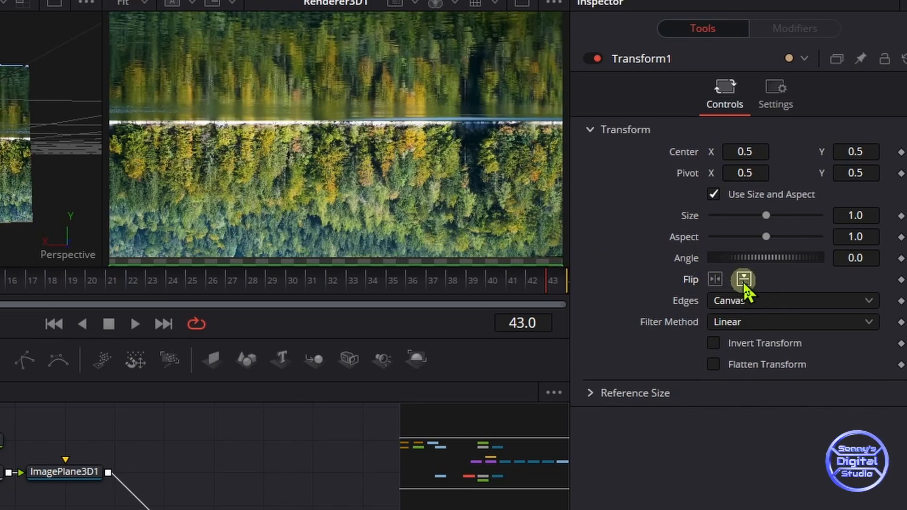
left_click(742, 280)
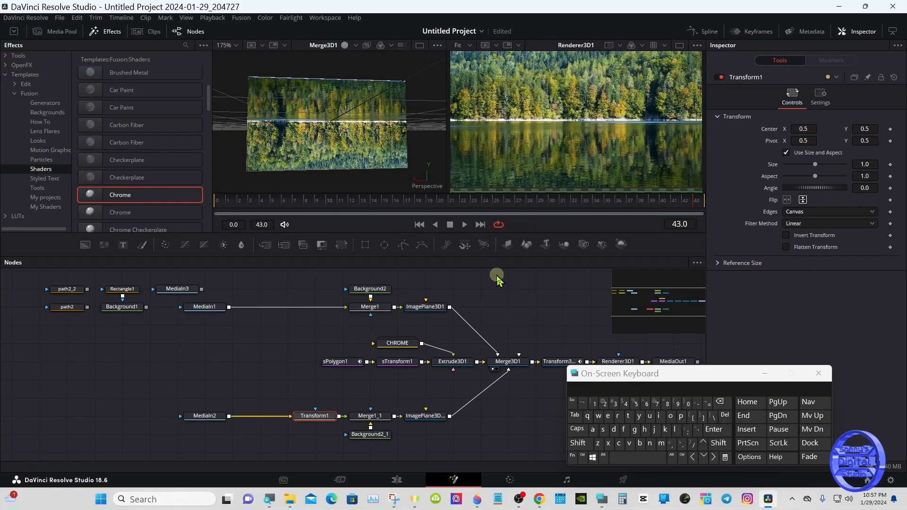
- Return to frame 0, move the on-screen keyboard off the node graph, and show MediaOut1 in the second viewer
mouse_move(233, 207)
left_mouse_down()
mouse_move(691, 207)
mouse_move(216, 210)
left_mouse_up()
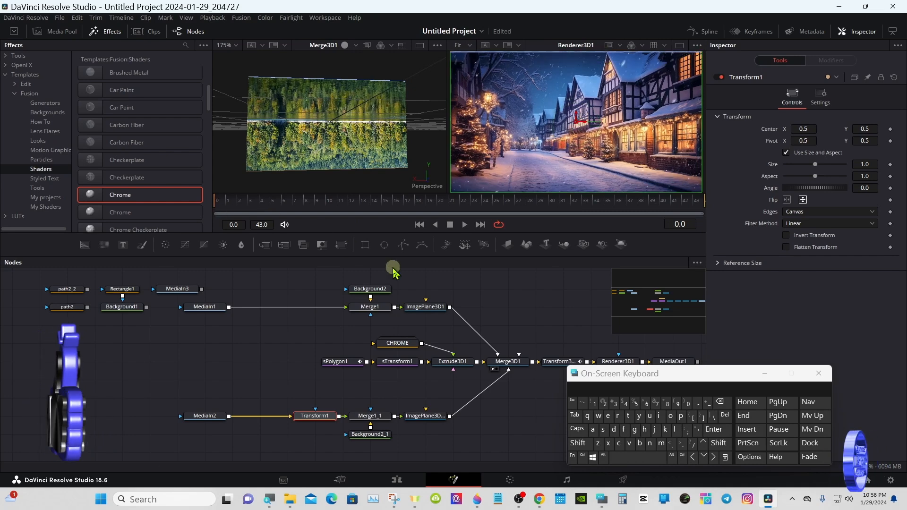
left_click_drag(587, 377, 753, 324)
left_click_drag(652, 362, 653, 148)
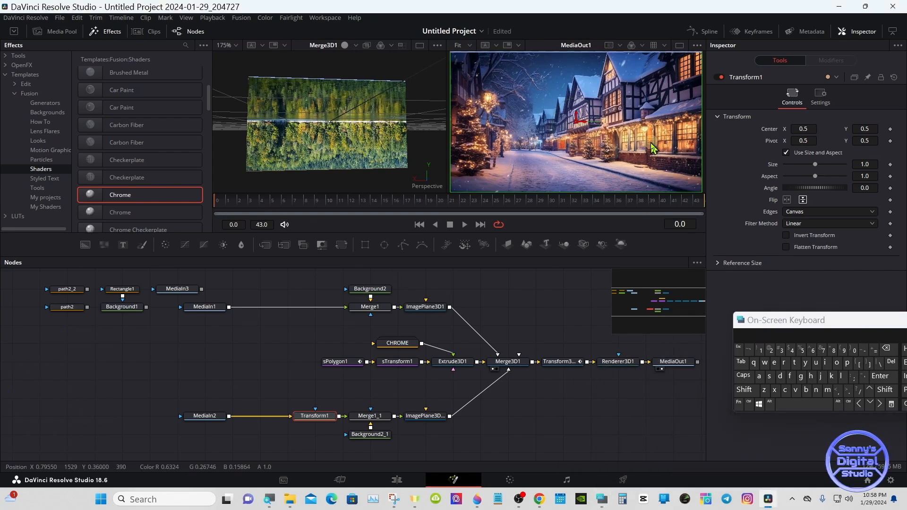
left_click(571, 407)
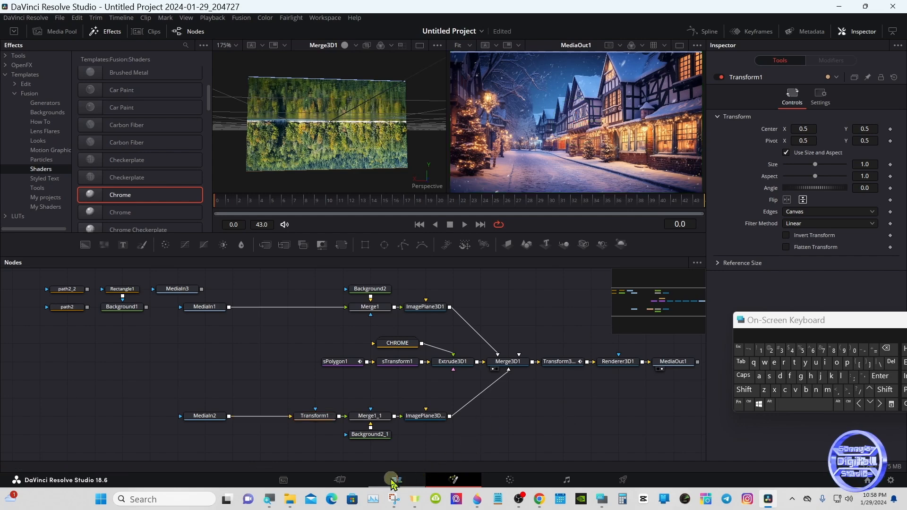
- Check the flip on the Edit page by scrubbing across the cut between the first two clips, and look into its Fusion composition
left_click(396, 479)
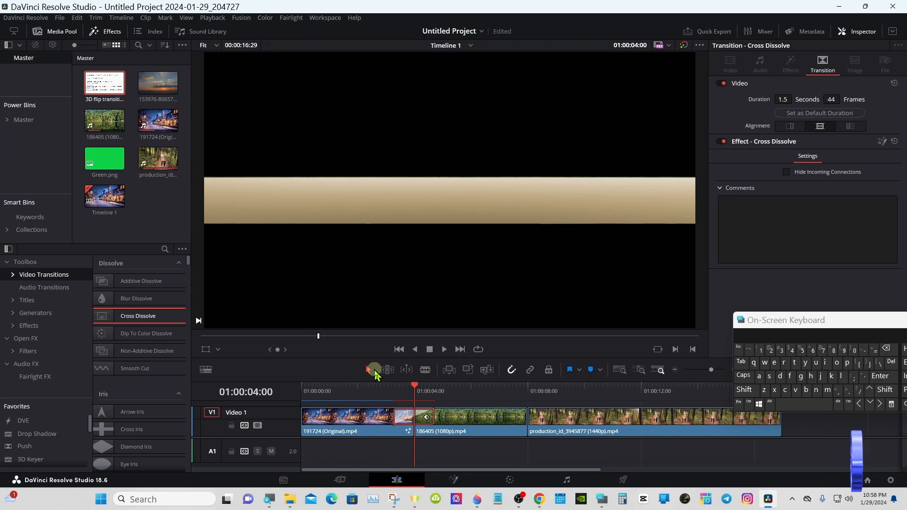
left_click_drag(374, 391, 348, 392)
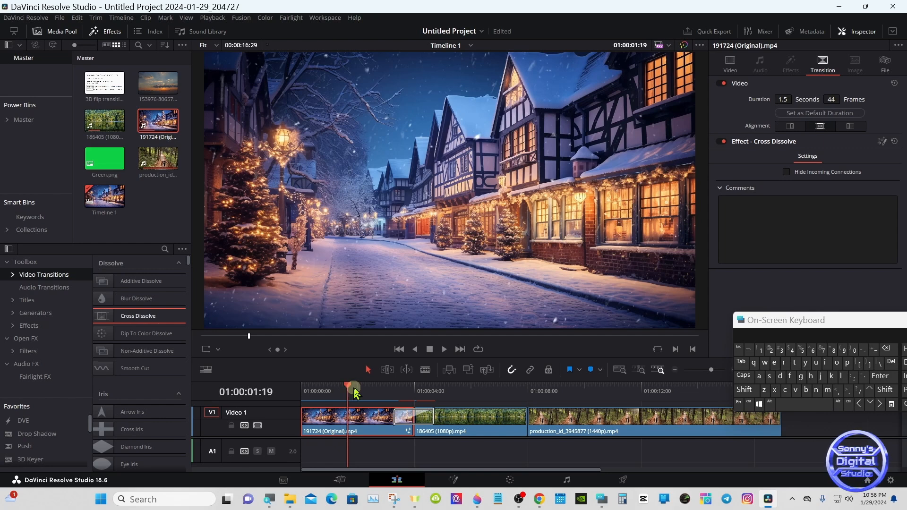
left_click(404, 392)
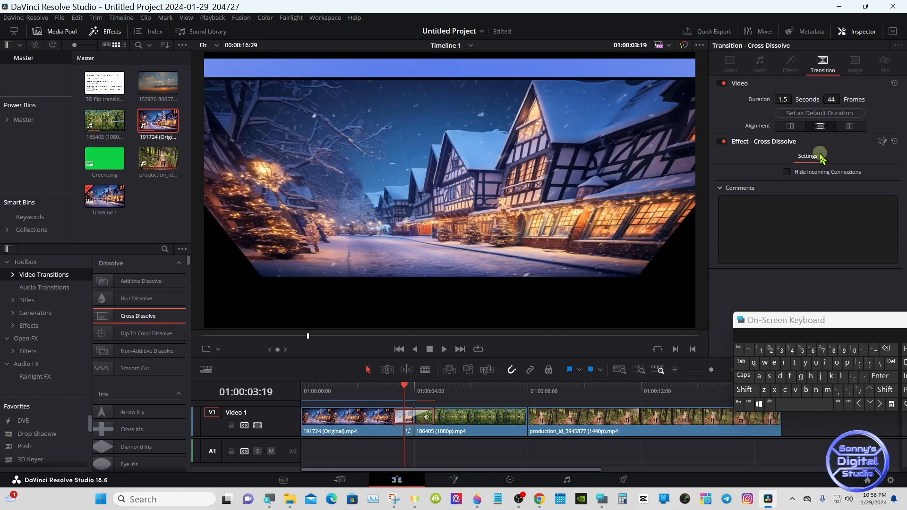
left_click(881, 142)
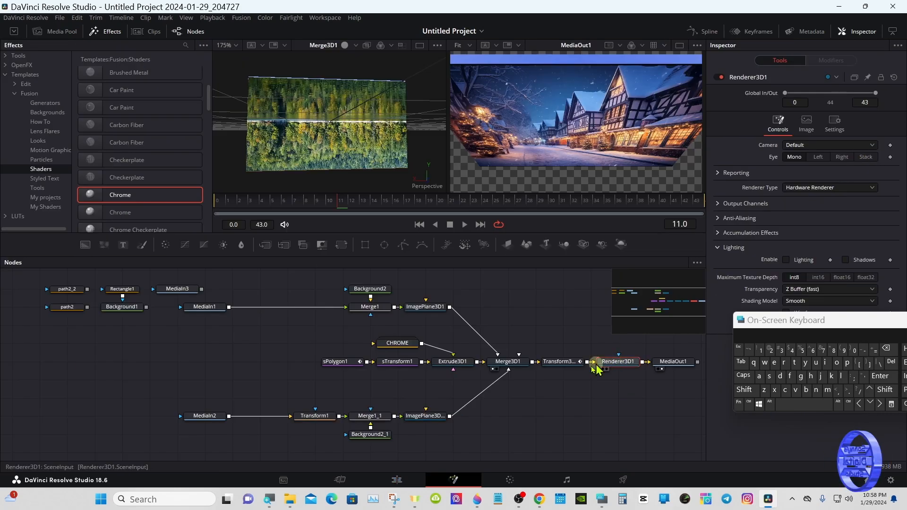
left_click(397, 480)
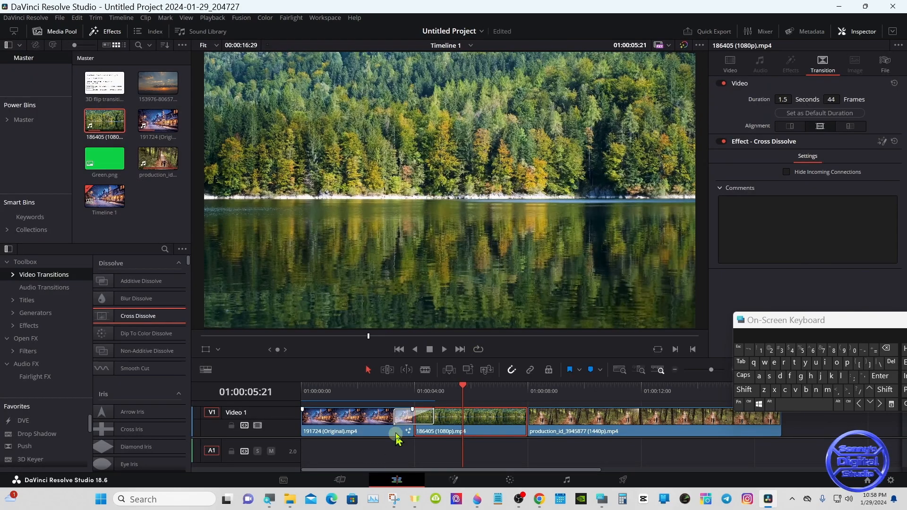
- Play the timeline through the transition and inspect the end of the flip, around 01:00:04:17
left_click(383, 388)
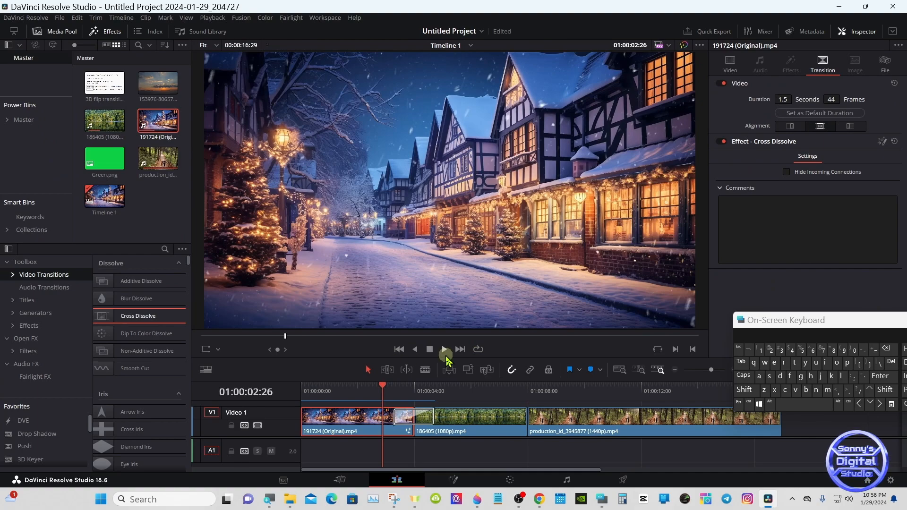
left_click(446, 355)
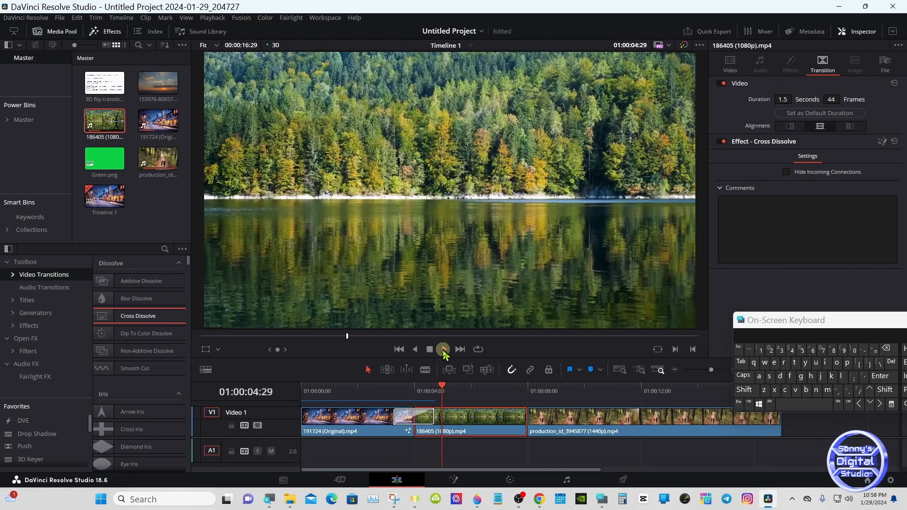
left_click(430, 351)
mouse_move(420, 385)
left_mouse_down()
mouse_move(395, 385)
mouse_move(432, 392)
left_mouse_up()
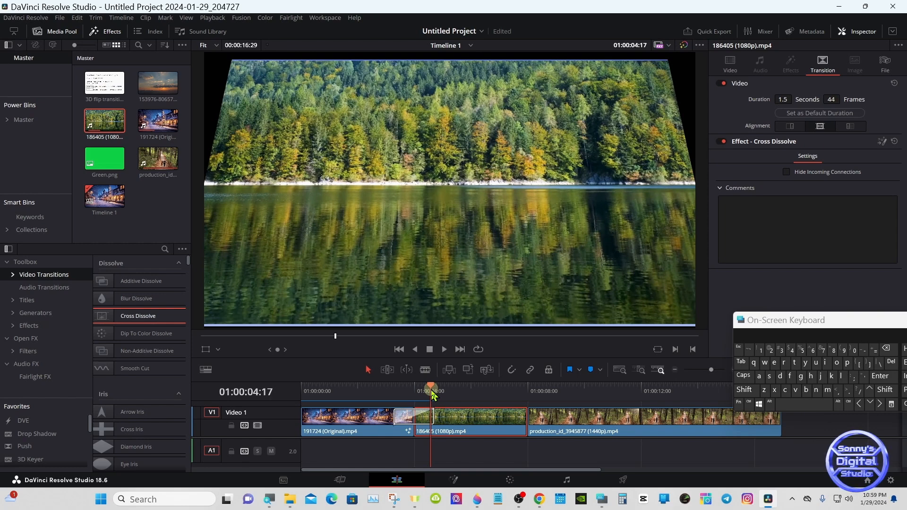
left_click_drag(432, 392, 433, 392)
- Reopen the transition's Fusion composition and set Transform3D1's Y translation to -0.0089 while viewing frame 43
left_click(405, 417)
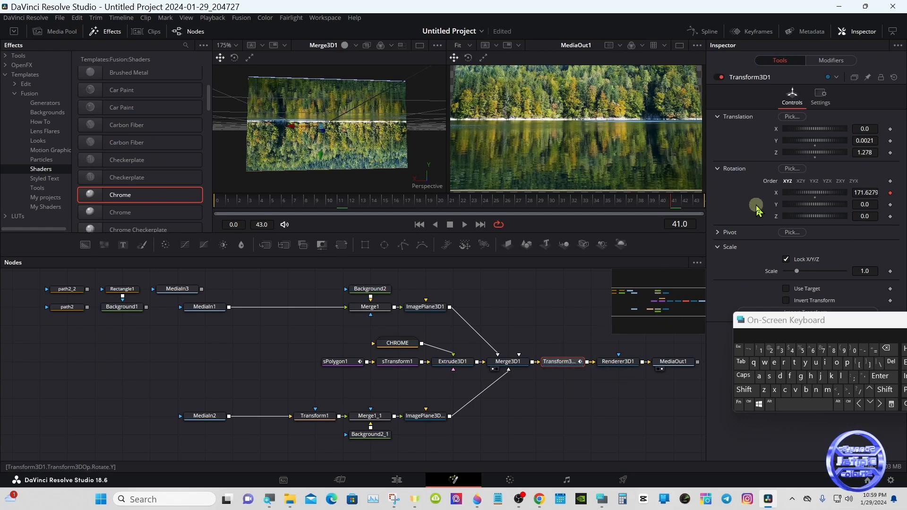
left_click(696, 208)
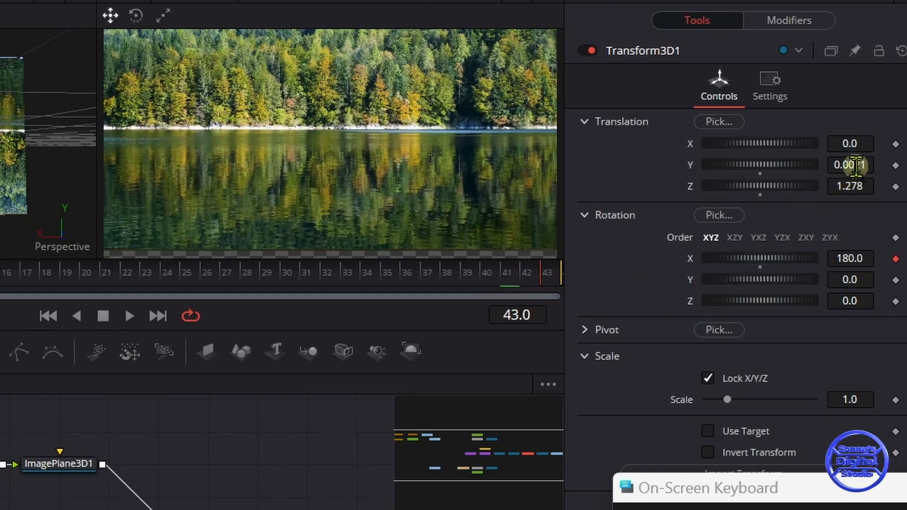
left_click_drag(858, 160, 851, 162)
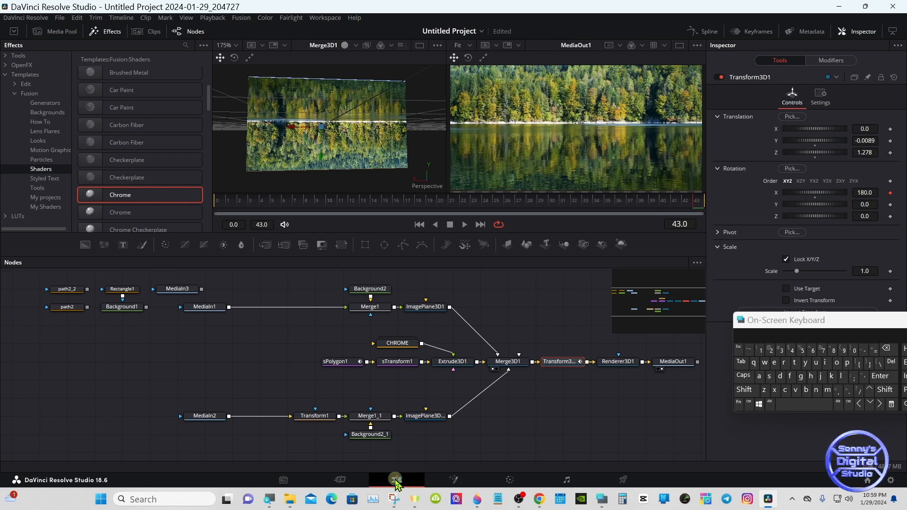
- Return to the Edit page and play the transition twice to check the alignment at the end of the flip
left_click(396, 479)
left_click_drag(395, 390, 383, 390)
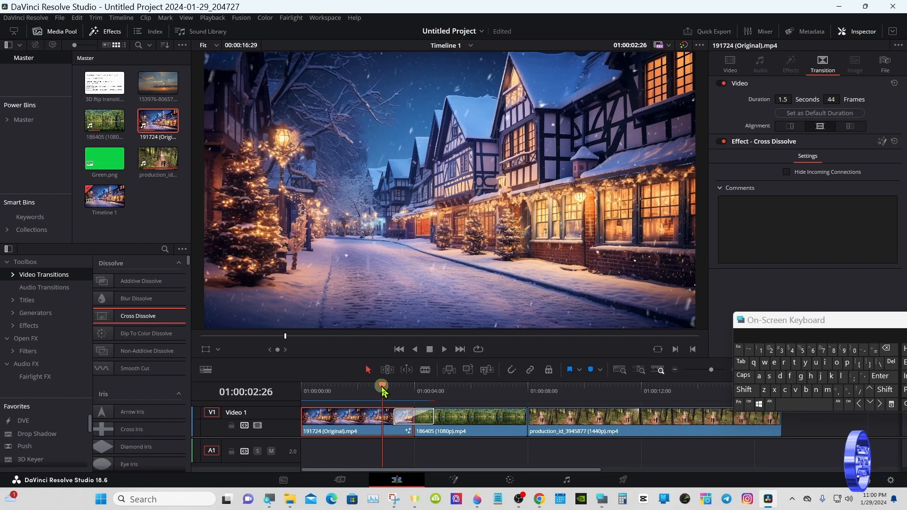
left_click(444, 349)
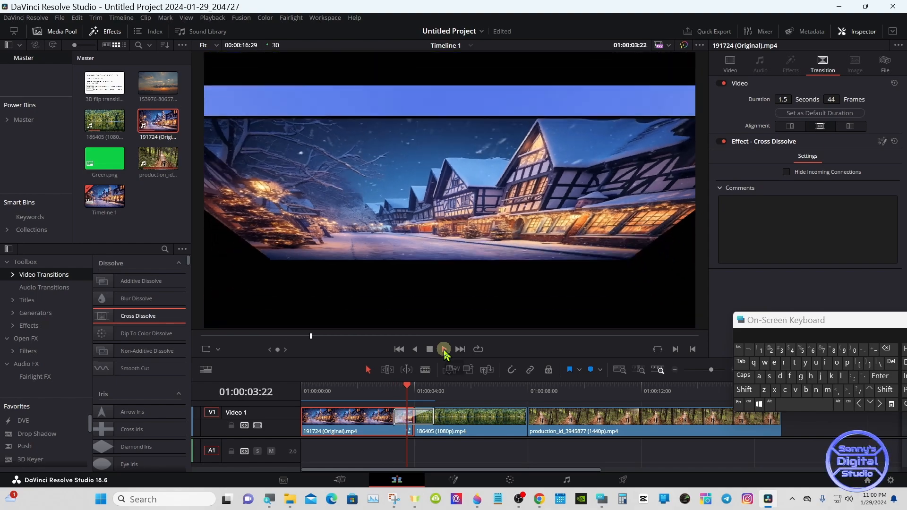
left_click(387, 388)
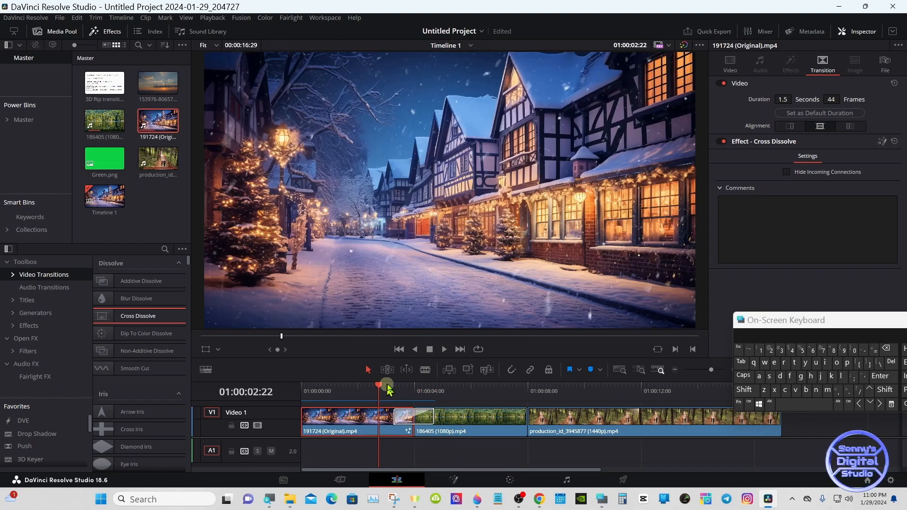
left_click(444, 349)
left_click(429, 349)
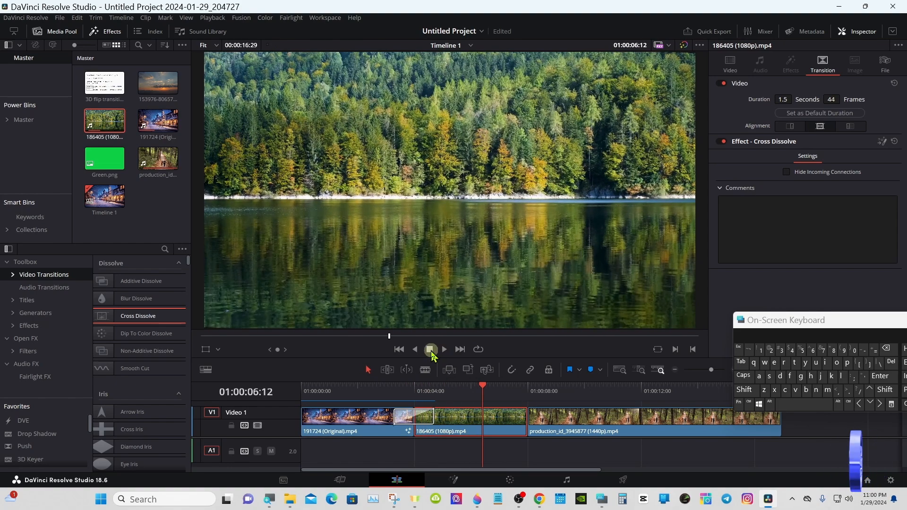
- Reopen the Cross Dissolve's Fusion composition and set Transform3D1's Y translation to -0.0139 while viewing frame 43
left_click(403, 388)
left_click(420, 414)
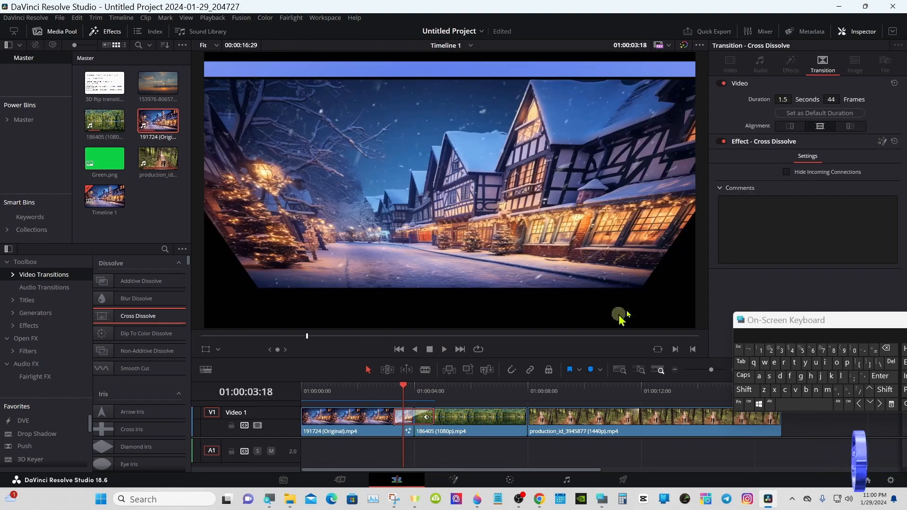
left_click(882, 141)
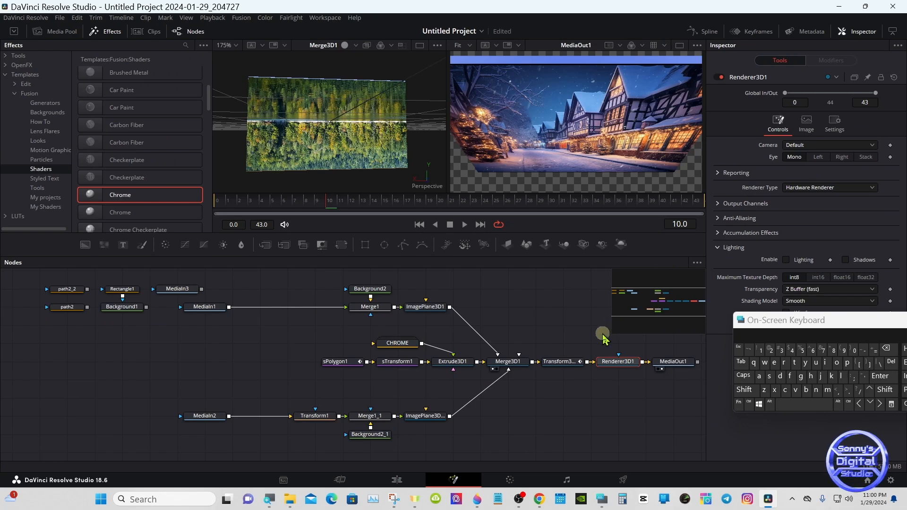
left_click(567, 361)
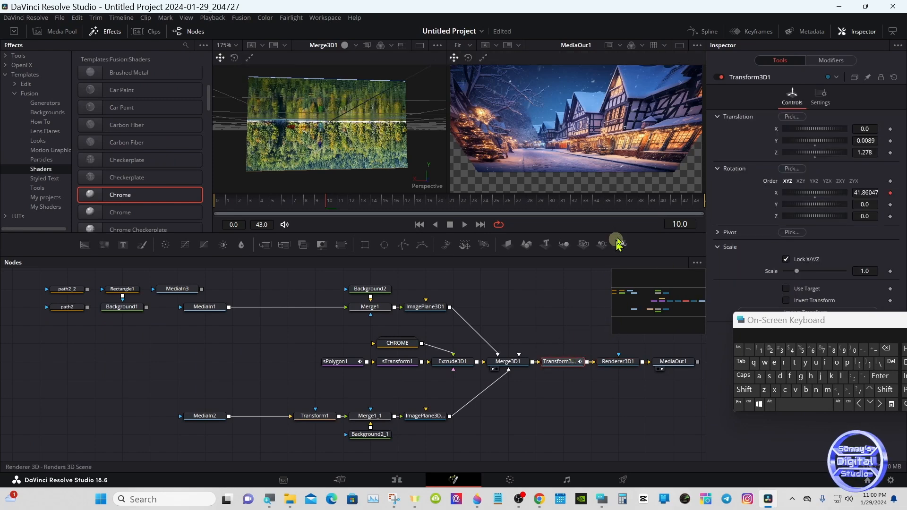
left_click_drag(640, 202, 724, 198)
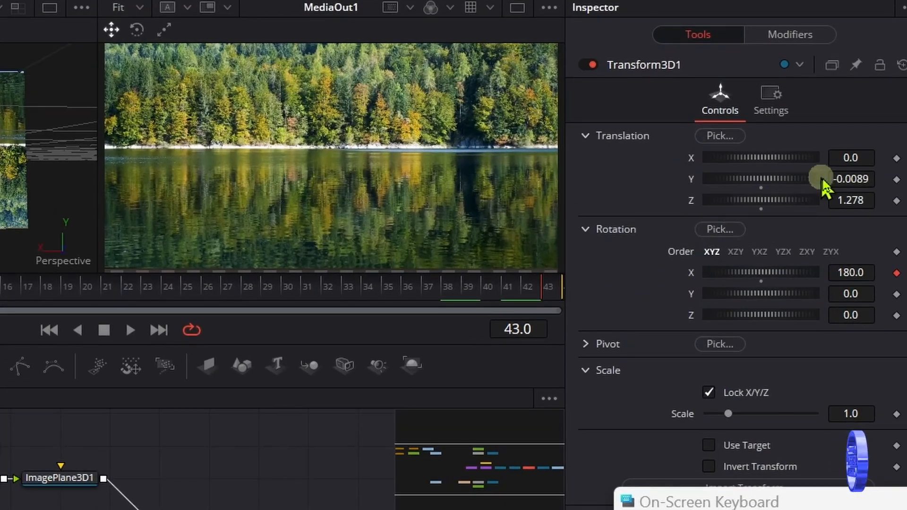
left_click_drag(861, 179, 850, 178)
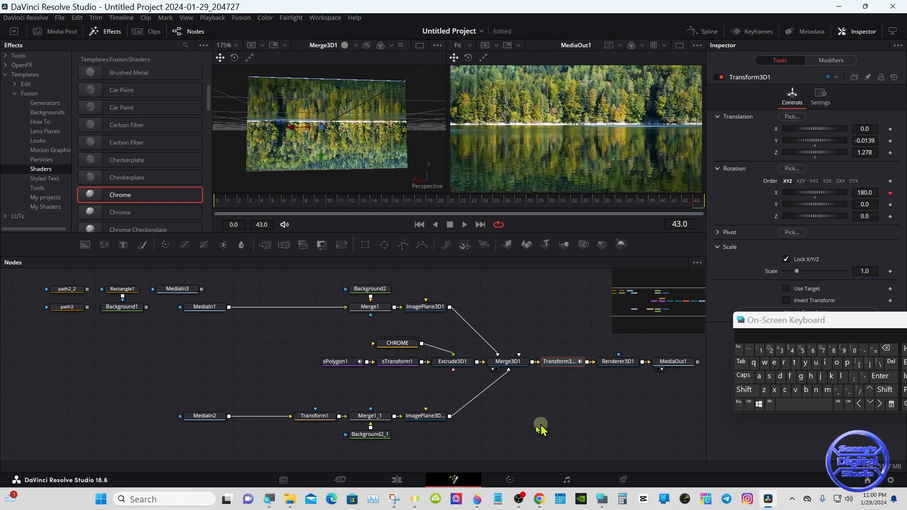
- Replay the flip transition several times on the Edit page timeline to review how it hands over to the lake clip
left_click(399, 484)
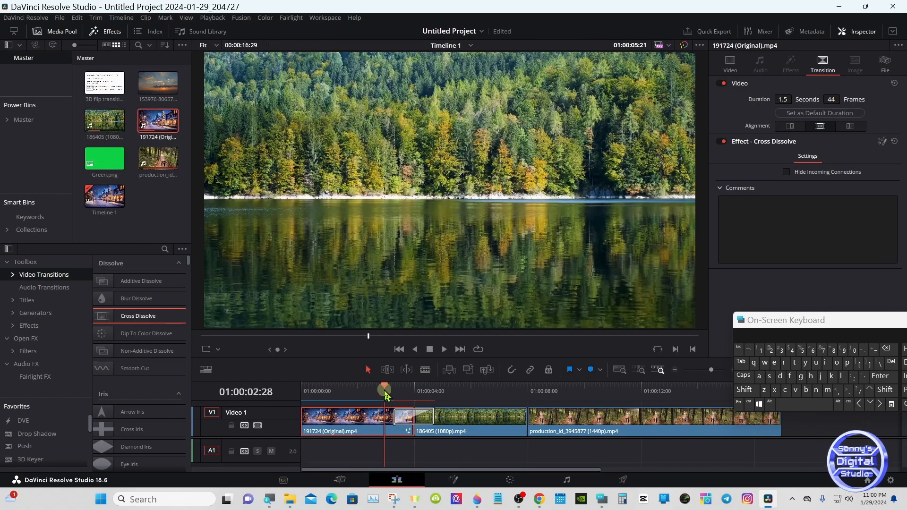
left_click(387, 395)
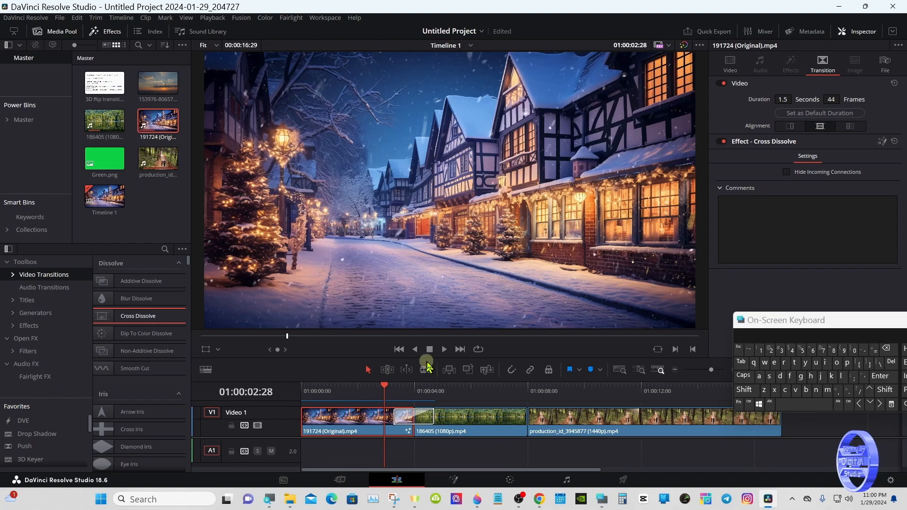
left_click(444, 349)
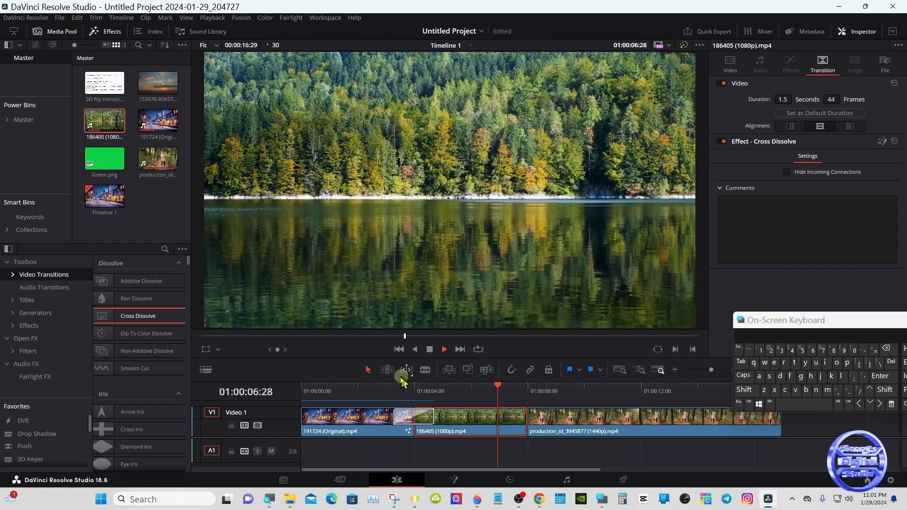
left_click(382, 388)
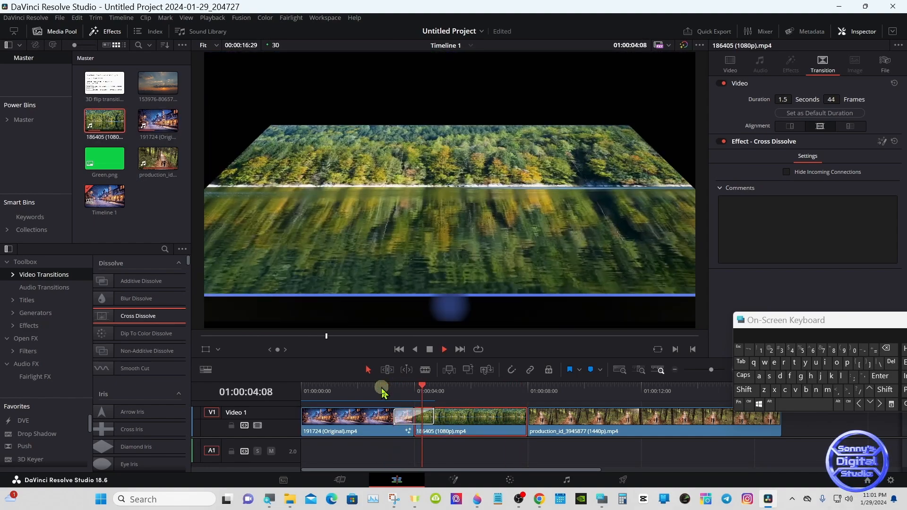
left_click(382, 390)
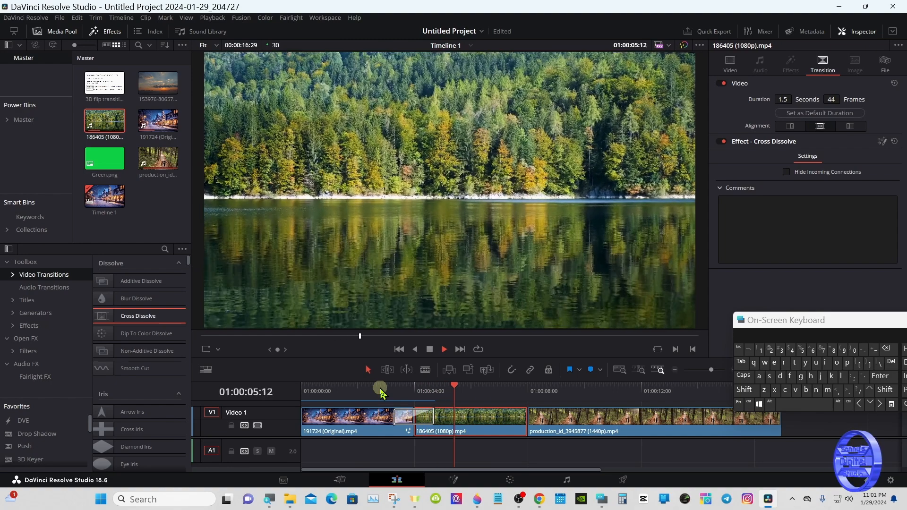
left_click(429, 350)
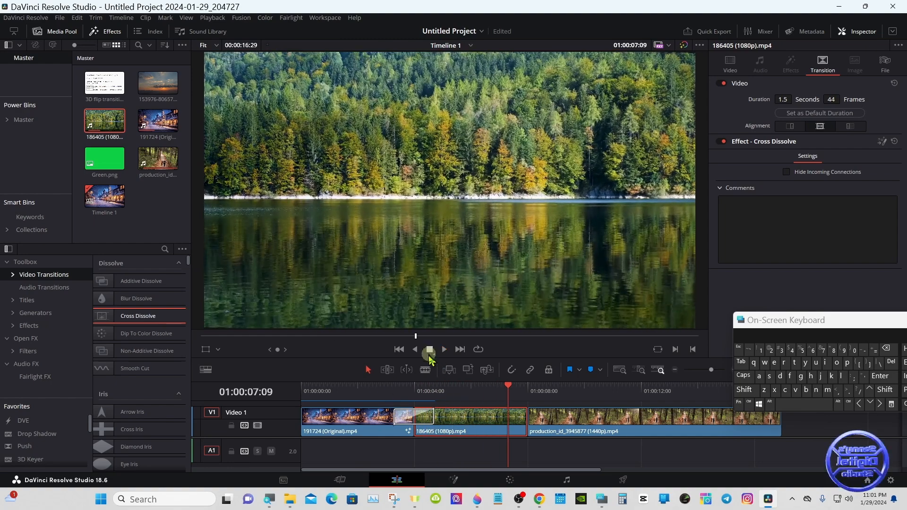
left_click(387, 390)
left_click(445, 351)
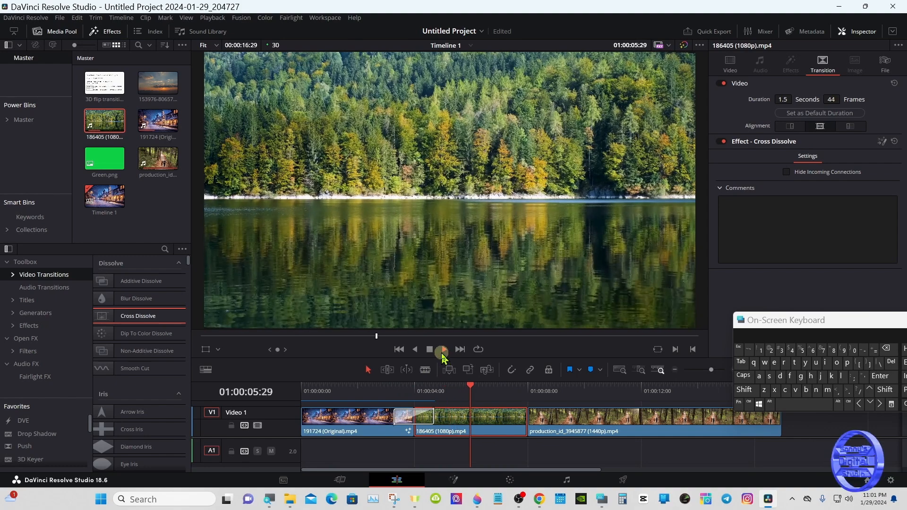
left_click(429, 349)
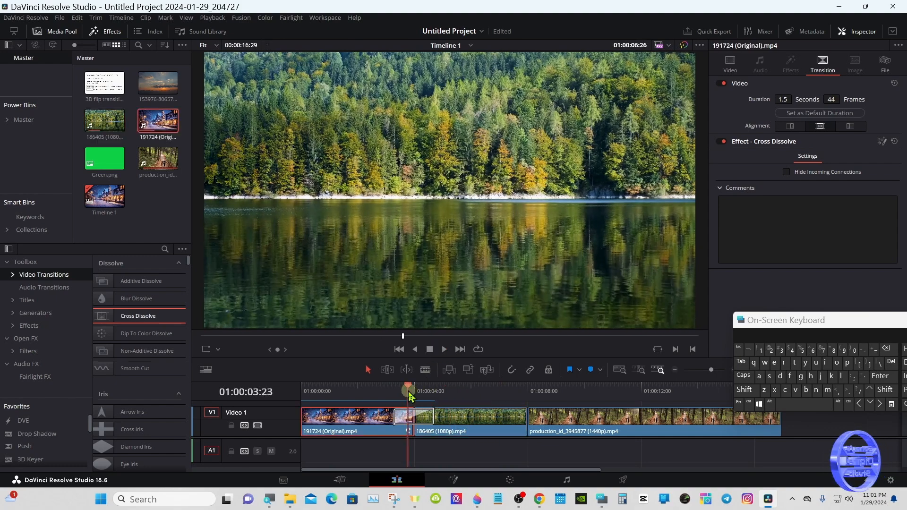
- Open the transition's Fusion composition from 01:00:03:23 and close the on-screen keyboard
left_click(407, 391)
left_click(407, 417)
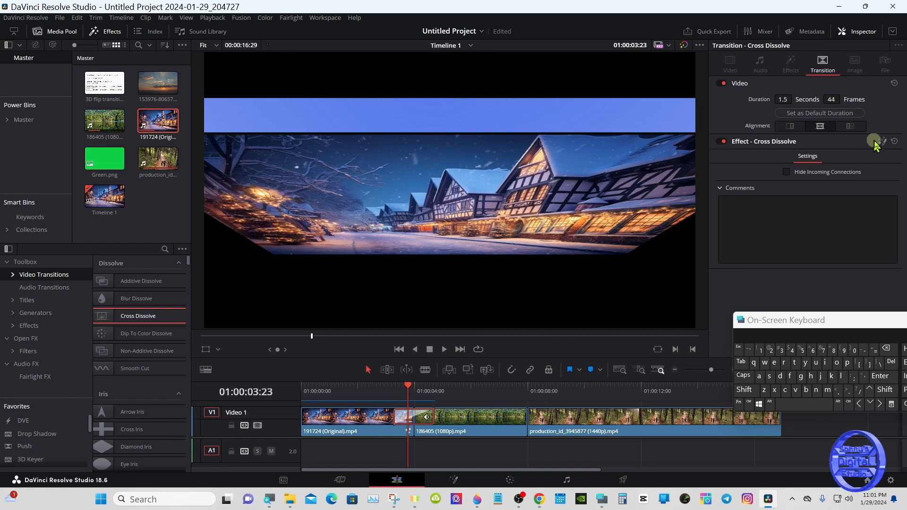
left_click(881, 141)
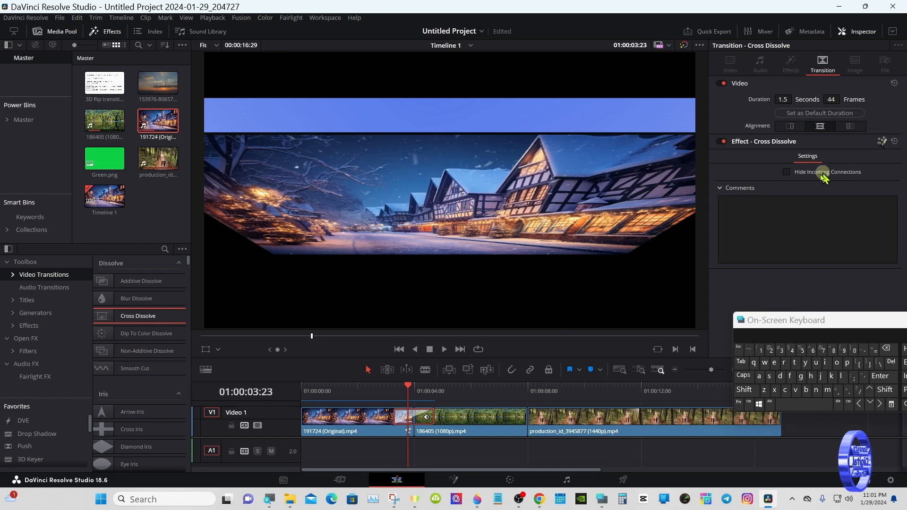
left_click(675, 303)
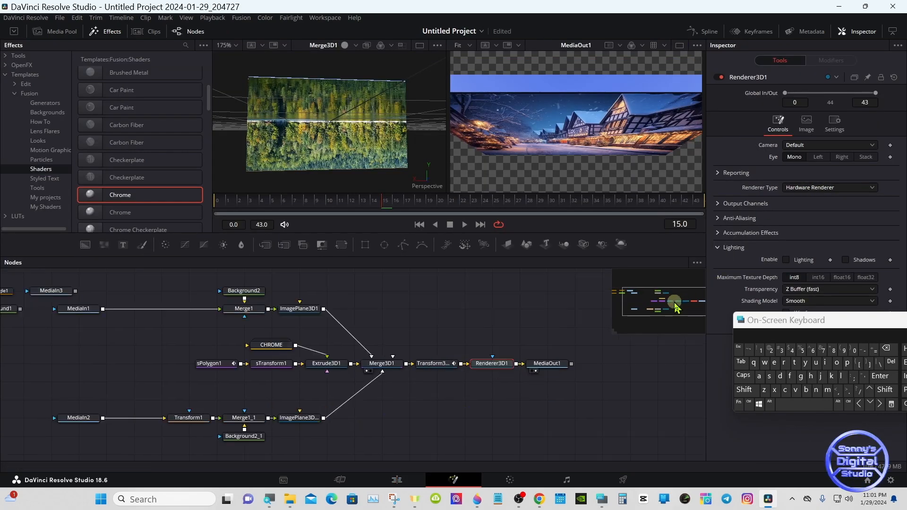
left_click_drag(674, 307, 660, 305)
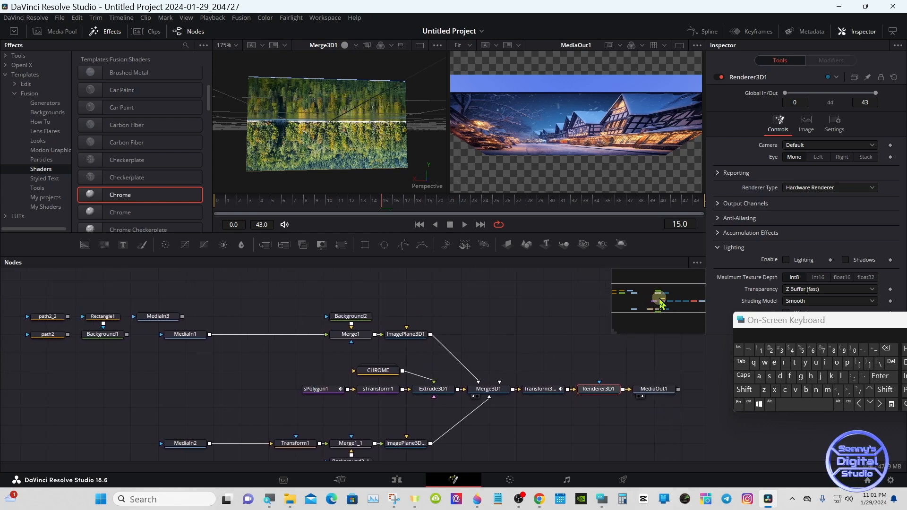
left_click_drag(806, 321, 685, 323)
left_click(807, 325)
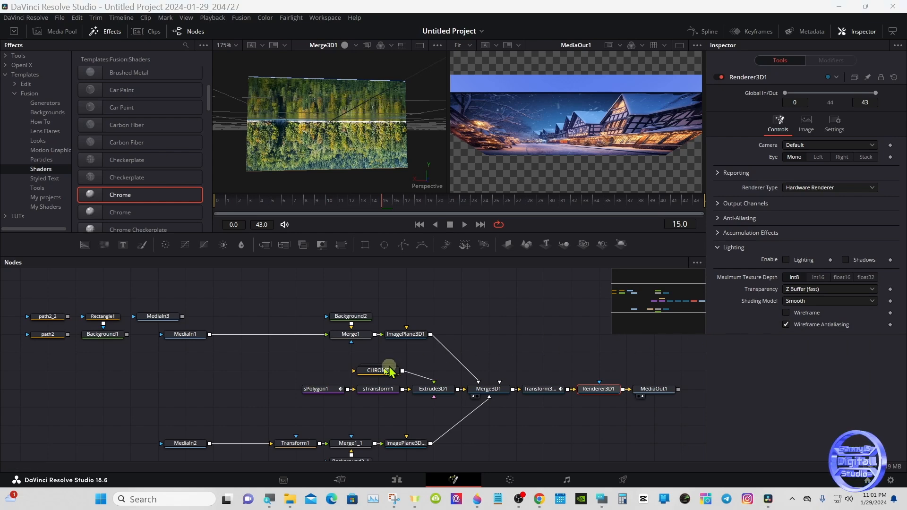
- Tidy the node graph: place CHROME above Extrude3D1, MediaIn3 and the Background1 pair above the path nodes, and MediaIn1 and MediaIn2 farther from their merges
left_click_drag(371, 371, 399, 371)
left_click_drag(153, 315, 71, 297)
left_click(184, 336)
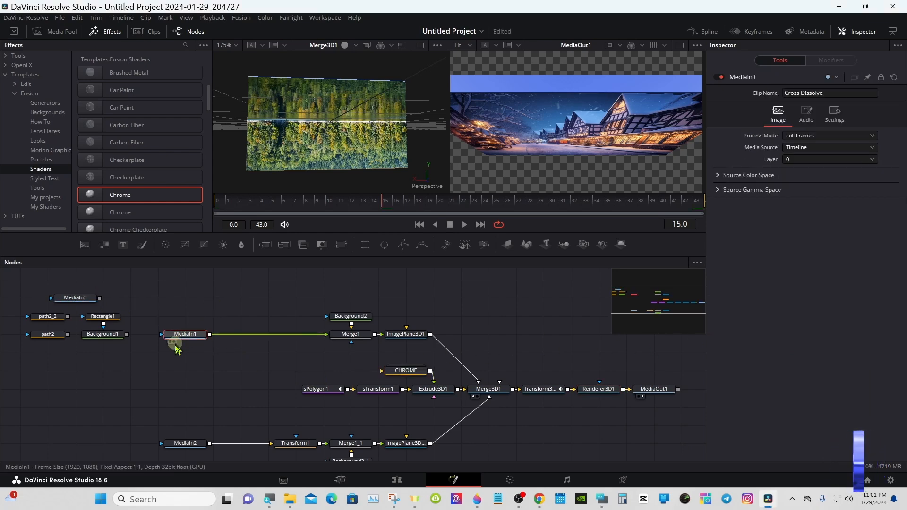
left_click_drag(188, 445, 134, 449)
left_click_drag(97, 367, 136, 288)
left_click_drag(199, 335, 145, 335)
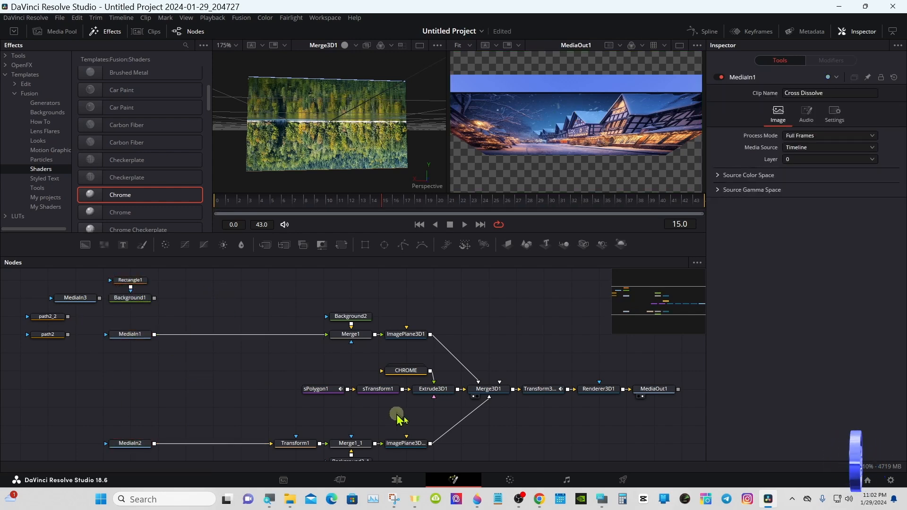
- Insert a pipe router on the connection from MediaIn1 to Merge1 and another on the connection from MediaIn2 to Transform1
left_click(602, 499)
left_click_drag(645, 331, 589, 330)
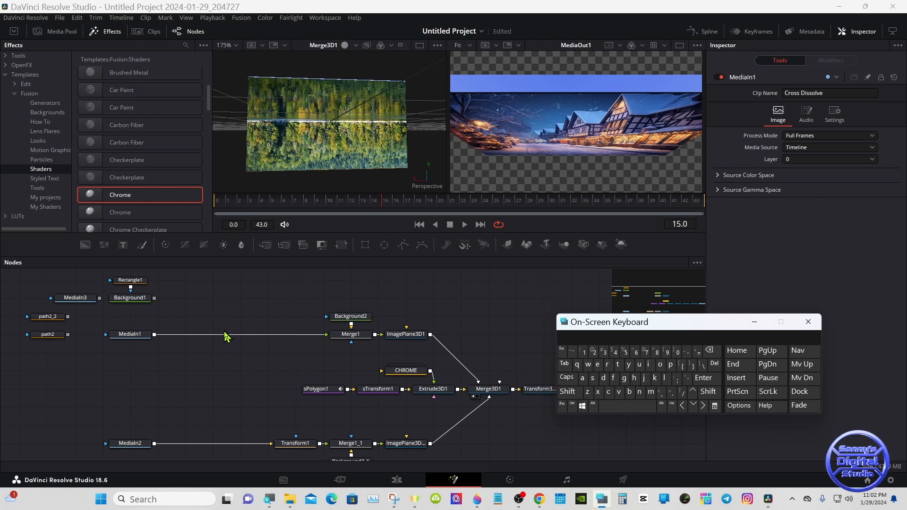
left_click(594, 408)
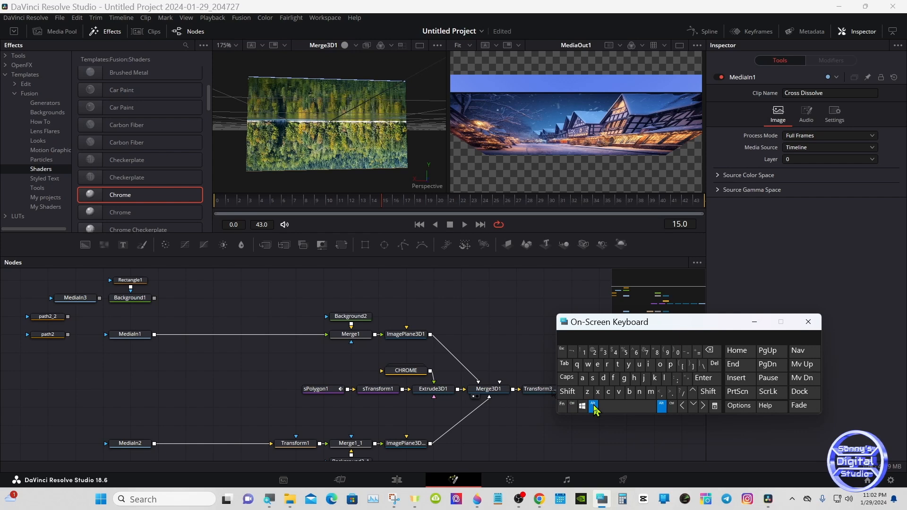
left_click(220, 335, "alt")
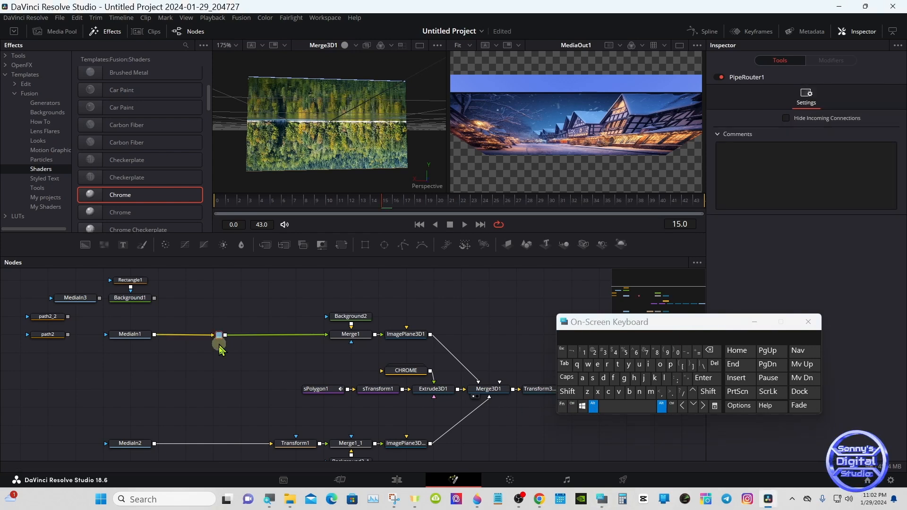
left_click(216, 443, "alt")
left_click(593, 407)
- Move MediaOut1 farther away from Renderer3D1 in the node graph
left_click_drag(596, 331, 755, 334)
left_click_drag(195, 278, 604, 453)
left_click_drag(652, 385, 678, 386)
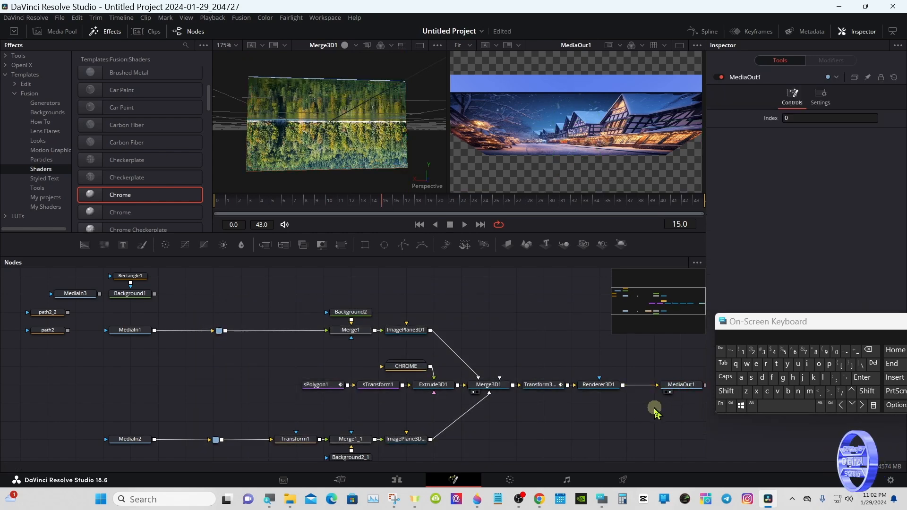
- Create a macro from all nodes from the two pipe routers through Renderer3D1, leaving out the MediaIn and MediaOut nodes
left_click_drag(197, 283, 605, 432)
left_click_drag(647, 313, 667, 307)
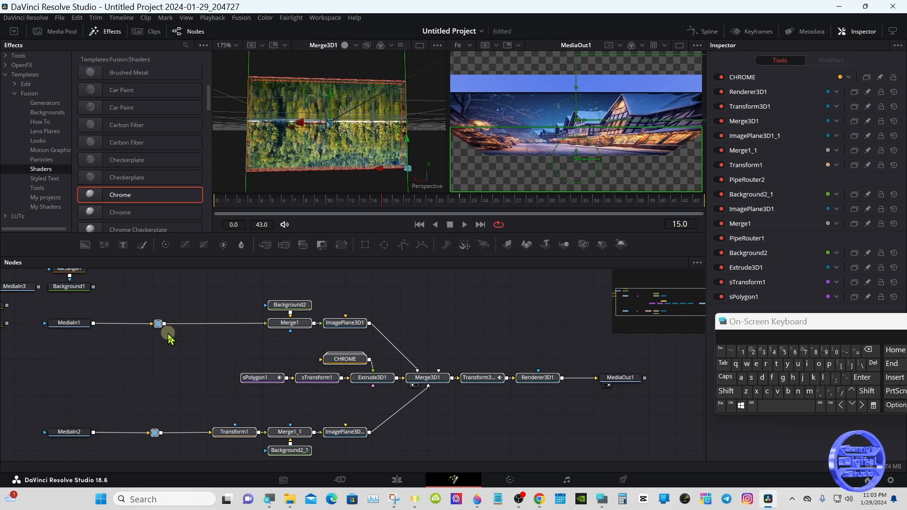
right_click(358, 381)
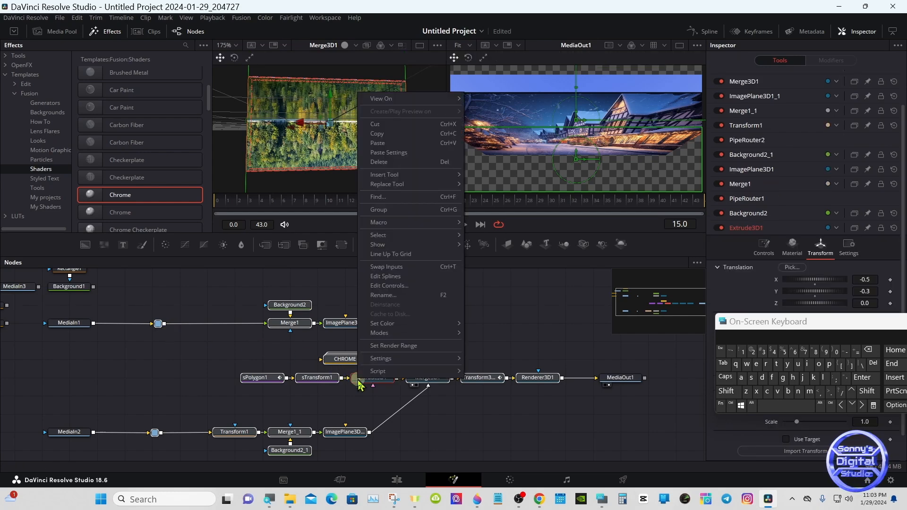
mouse_move(395, 238)
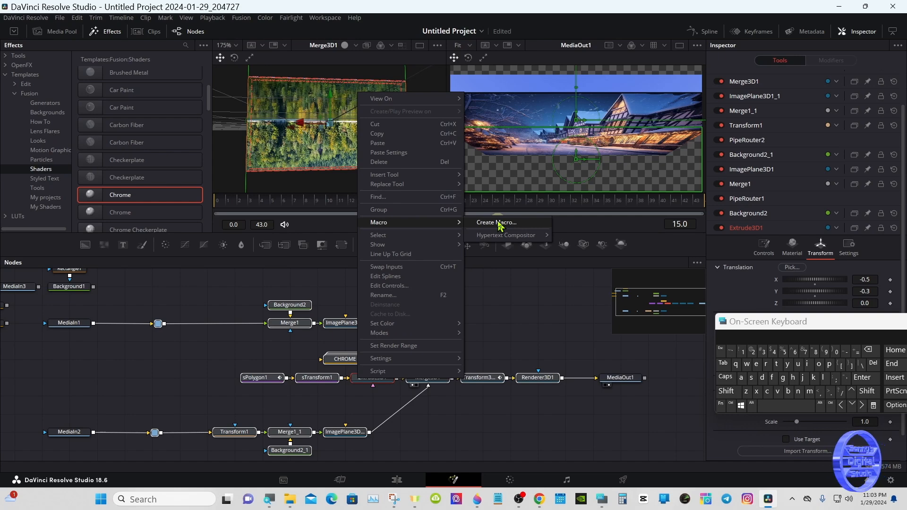
left_click(500, 226)
- Name the macro "3D Flip Transition T"
left_click_drag(758, 329, 492, 263)
left_click(480, 100)
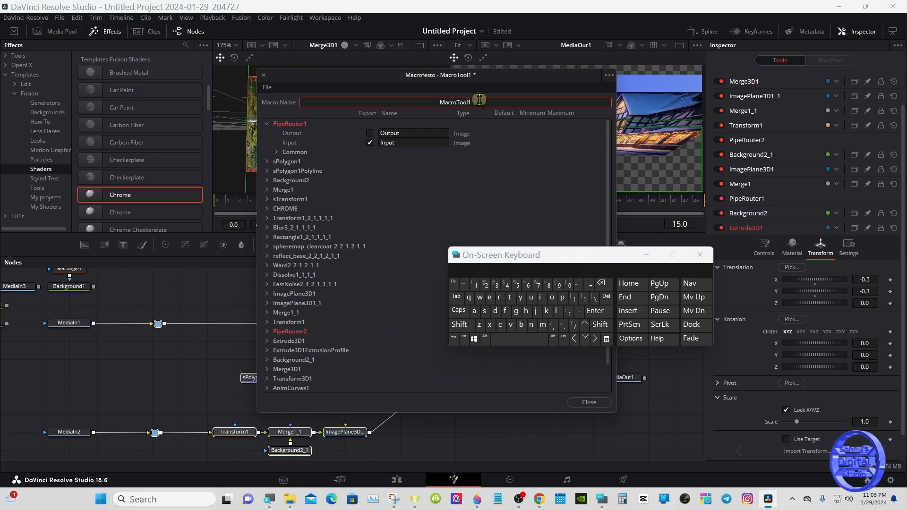
left_click(601, 283)
left_click(461, 324)
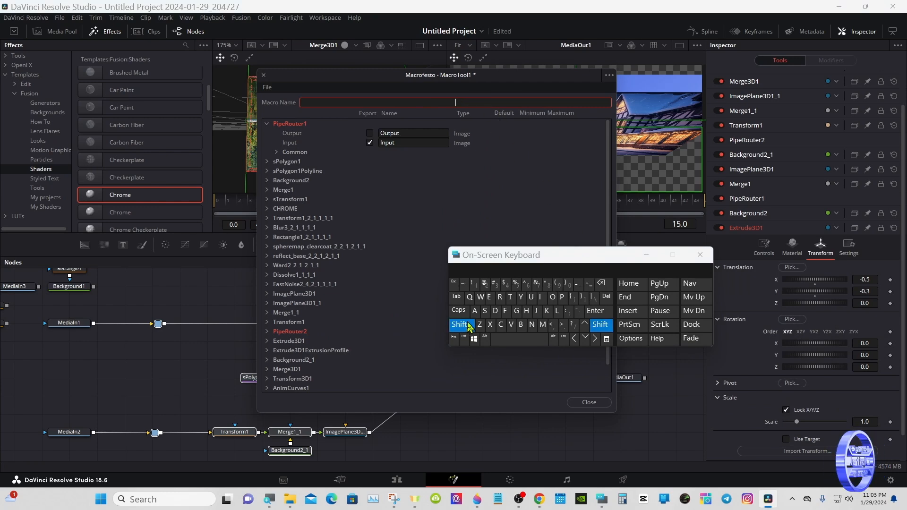
left_click(461, 324)
left_click(496, 283)
left_click(461, 325)
left_click(495, 310)
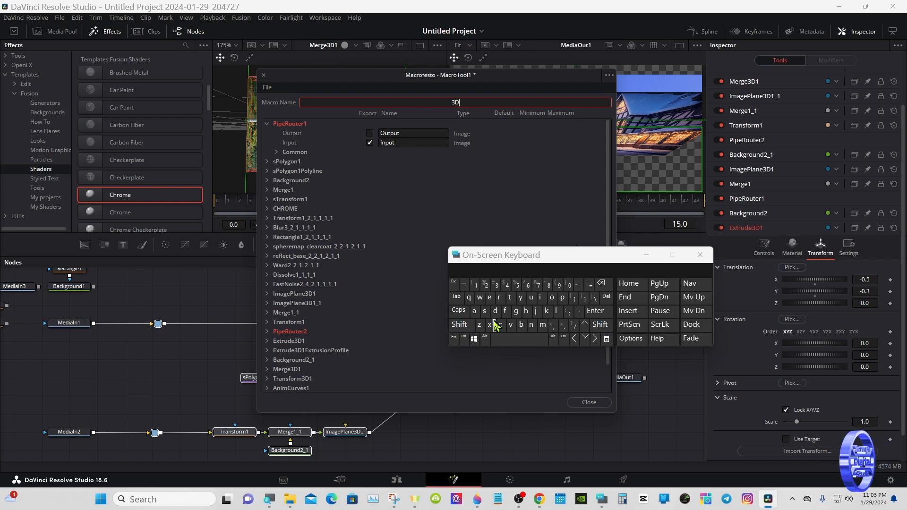
left_click(460, 325)
left_click(505, 310)
left_click(556, 310)
left_click(539, 297)
left_click(562, 297)
left_click(531, 339)
left_click(460, 325)
left_click(510, 297)
left_click(499, 297)
left_click(474, 310)
left_click(531, 324)
left_click(485, 310)
left_click(540, 297)
left_click(465, 268)
left_click(603, 284)
left_click(511, 339)
left_click(467, 325)
left_click(509, 298)
left_click(528, 217)
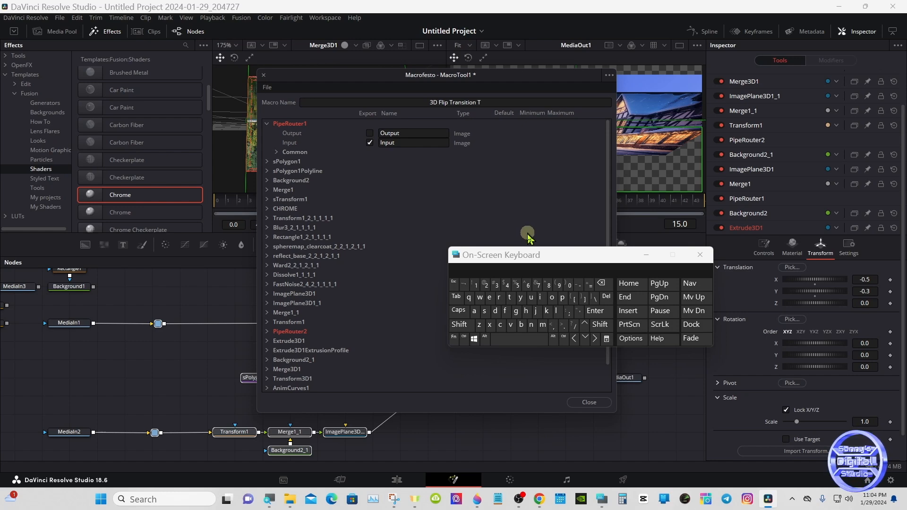
- Check PipeRouter2's exported connections in the macro and enable the SceneInput export under Renderer3D1
left_click_drag(529, 257, 551, 272)
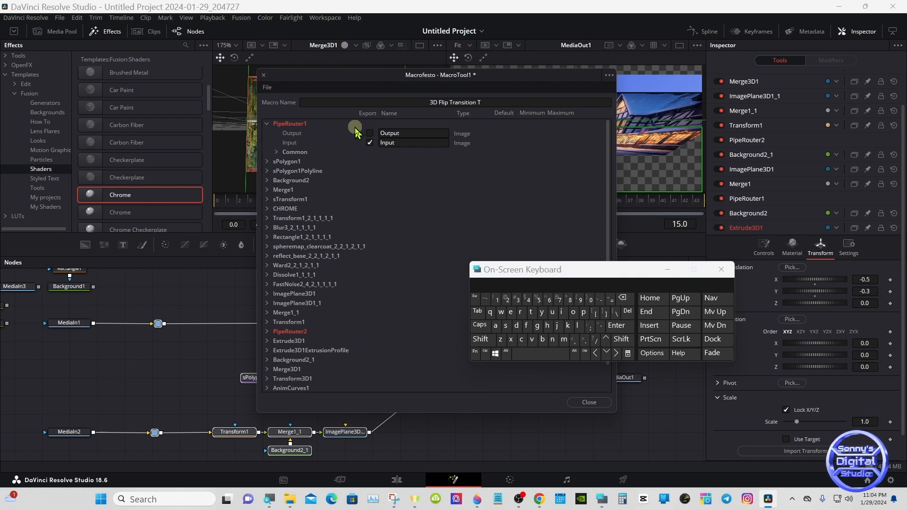
left_click_drag(638, 280, 692, 279)
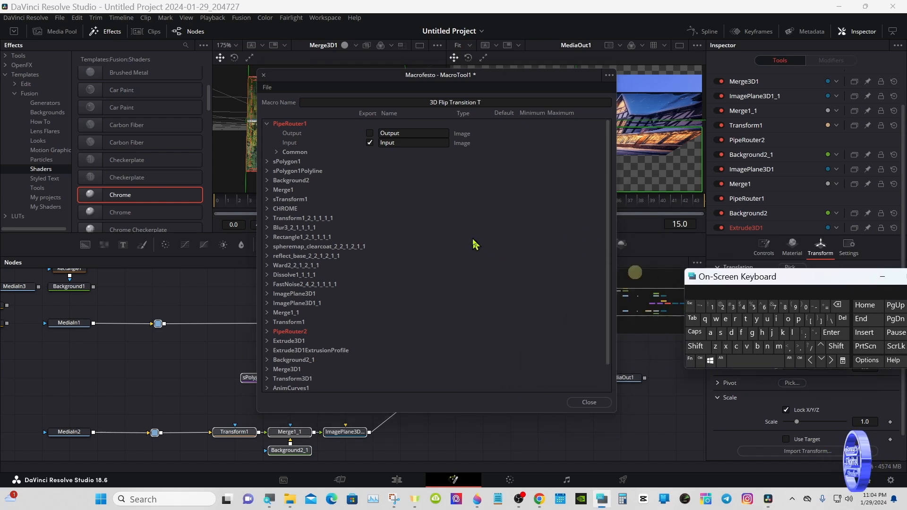
left_click(268, 333)
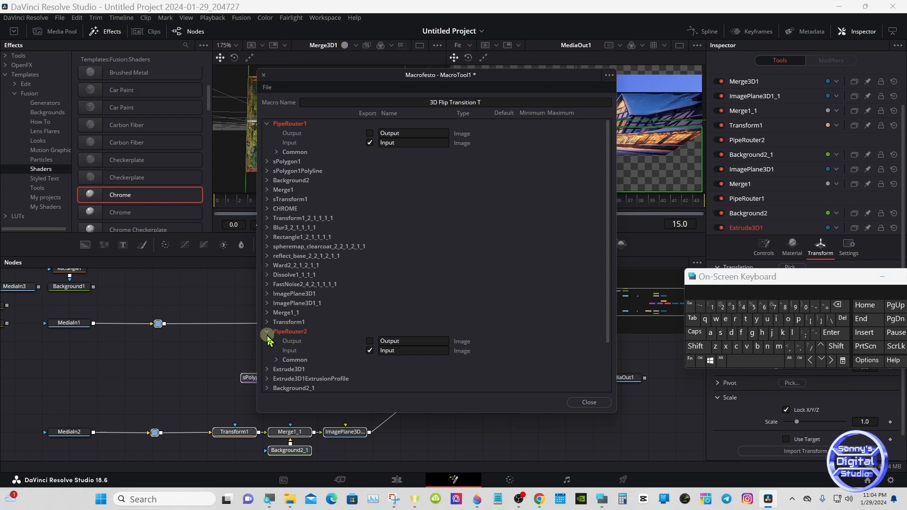
left_click(267, 334)
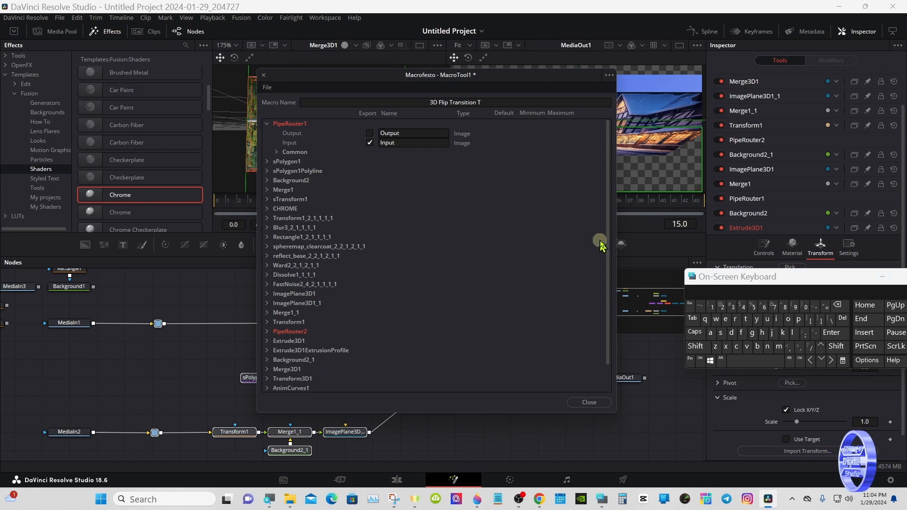
left_click_drag(608, 244, 607, 289)
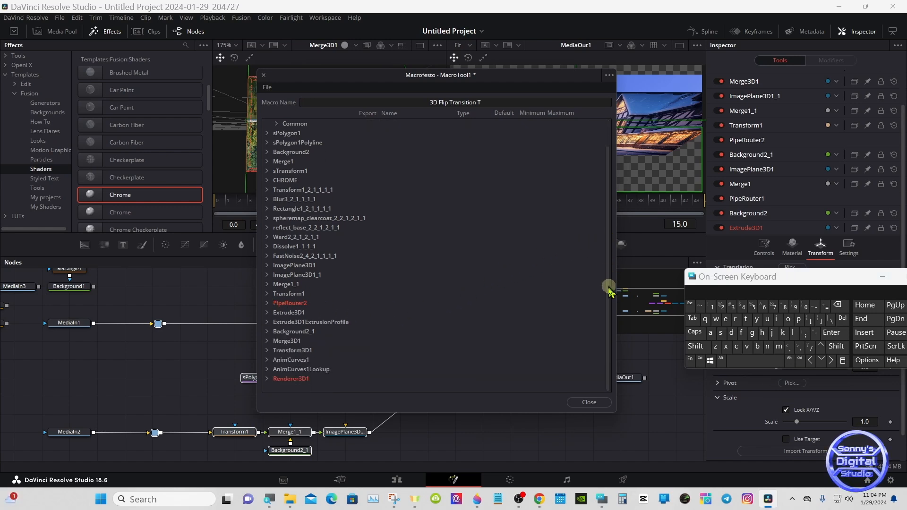
left_click(267, 379)
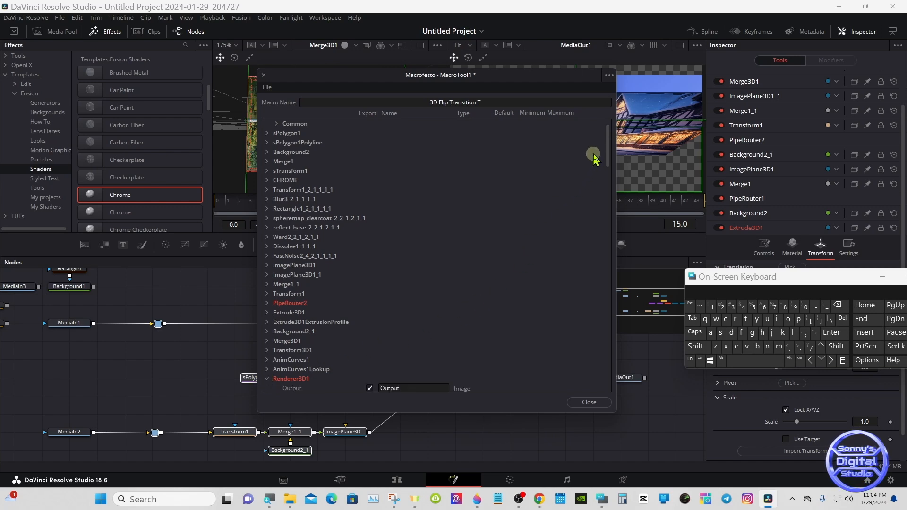
left_click_drag(607, 151, 604, 168)
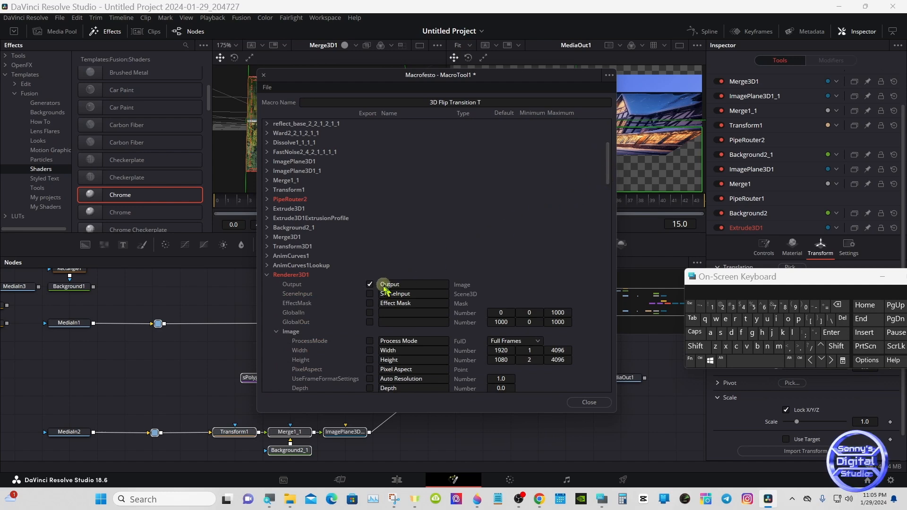
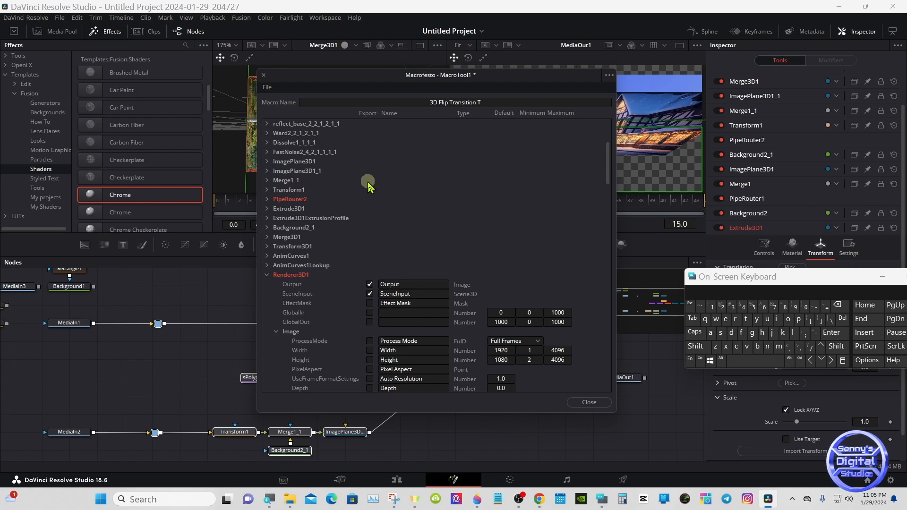
- Save the macro as a group in the Fusion > Templates > Edit > Transitions folder and close the macro editor
left_click(270, 92)
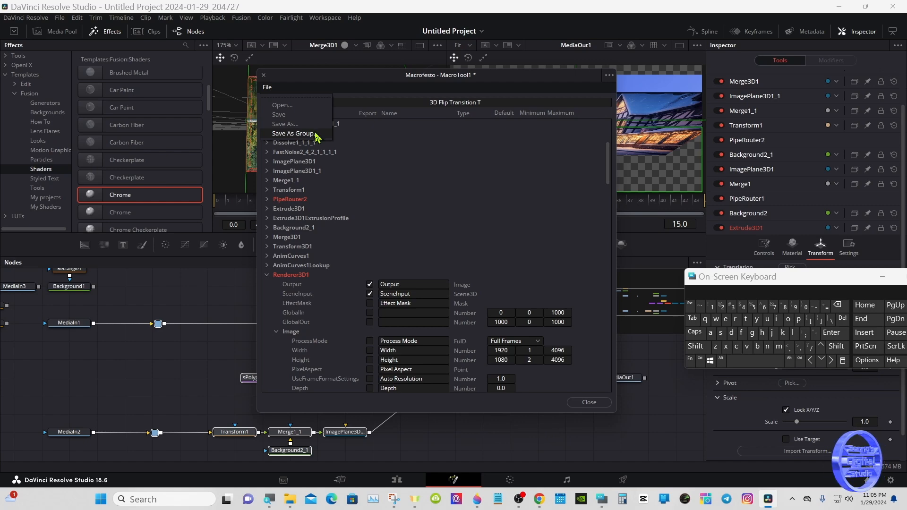
left_click(293, 134)
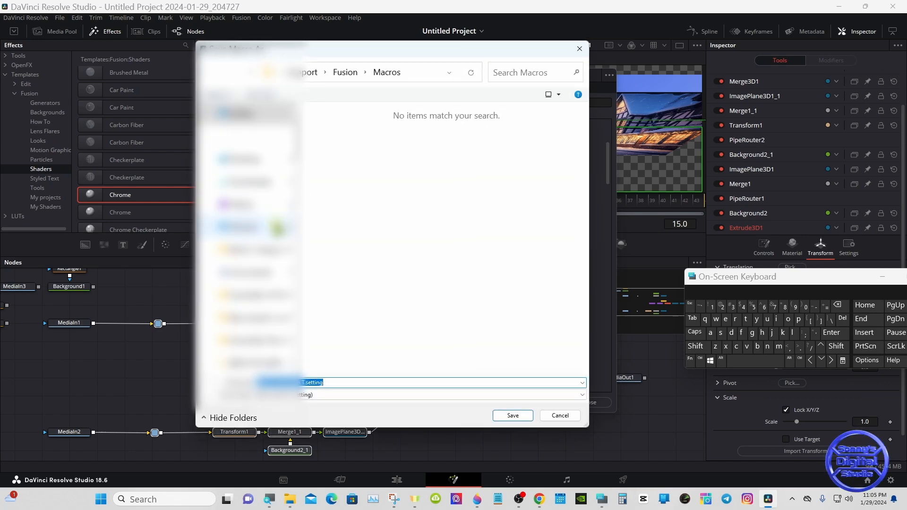
left_click(347, 78)
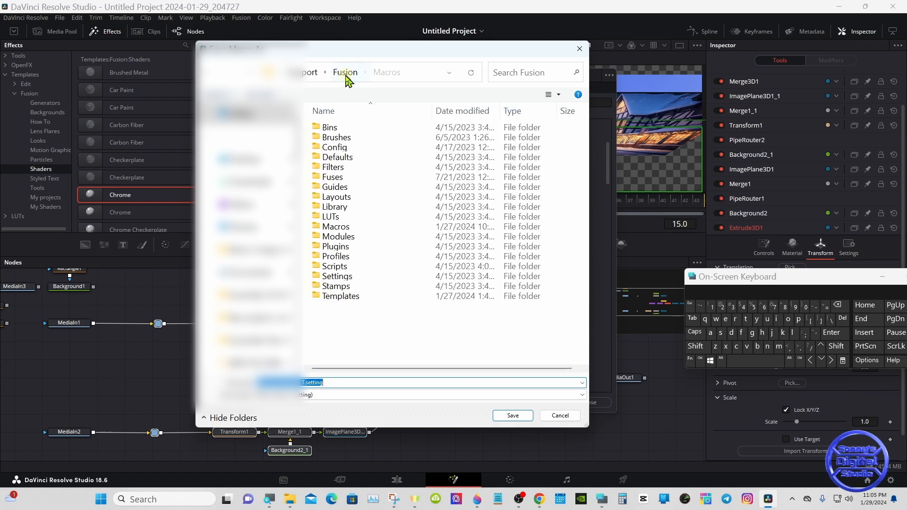
left_click(384, 298)
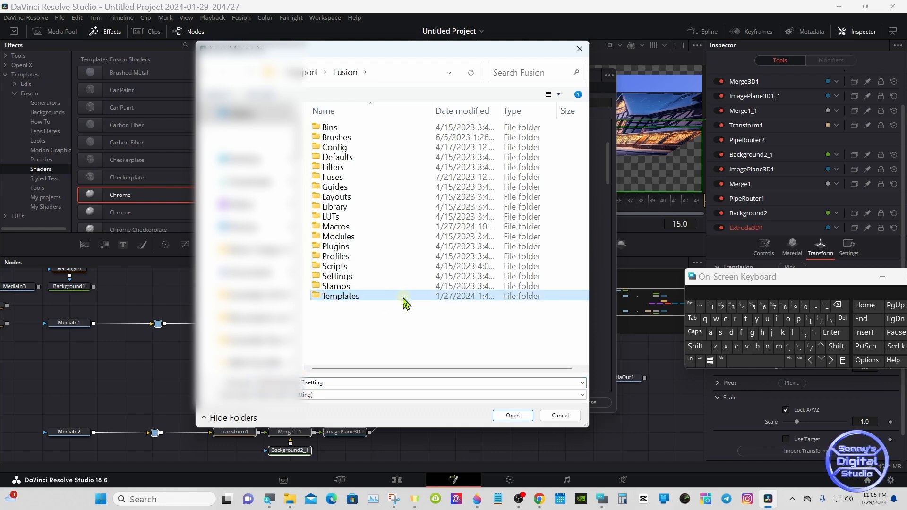
double_click(404, 298)
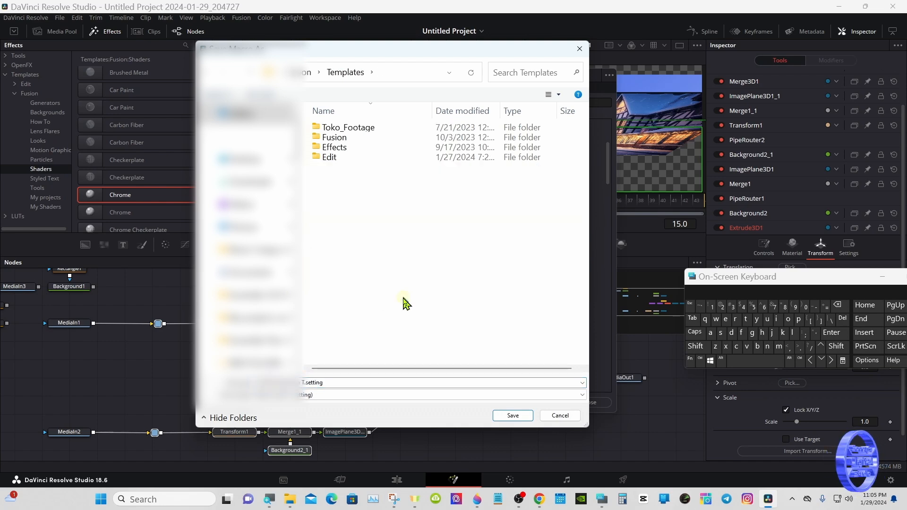
double_click(394, 161)
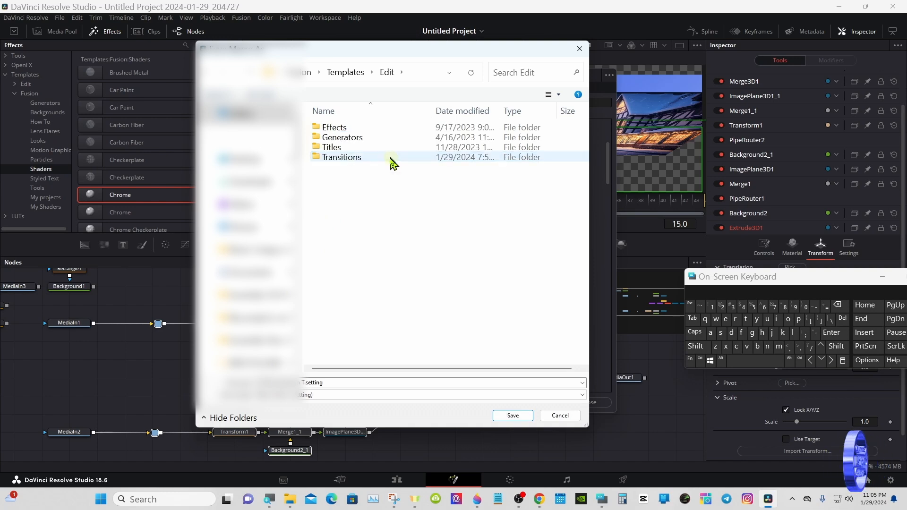
double_click(391, 163)
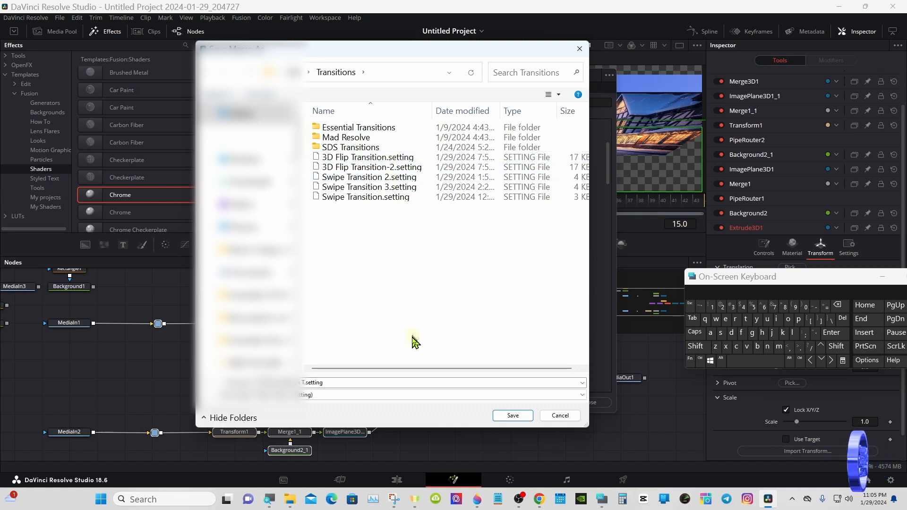
left_click(512, 415)
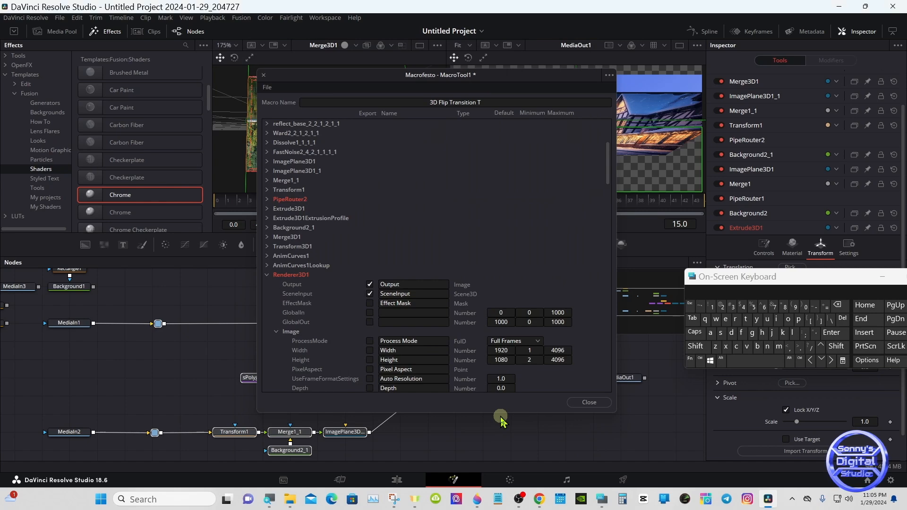
left_click(573, 405)
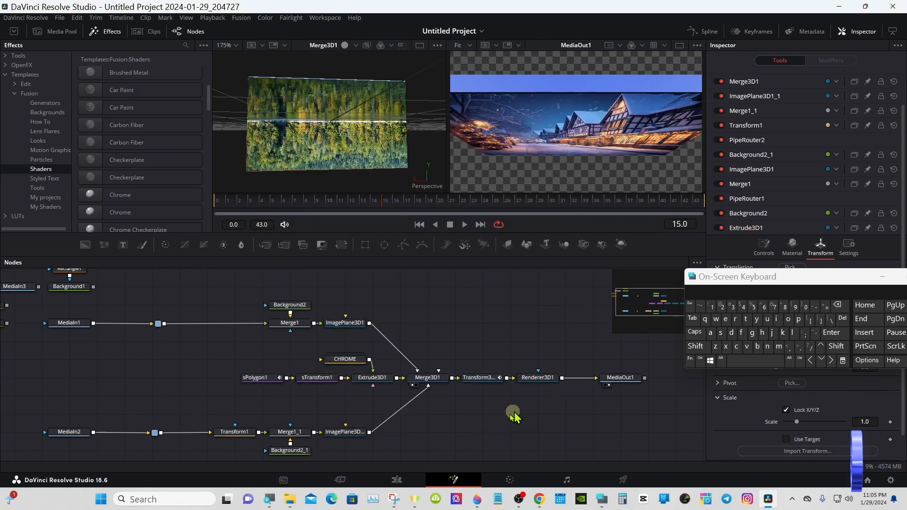
- Put away the on-screen keyboard and return to the Edit page
left_click_drag(775, 288, 733, 335)
left_click(839, 325)
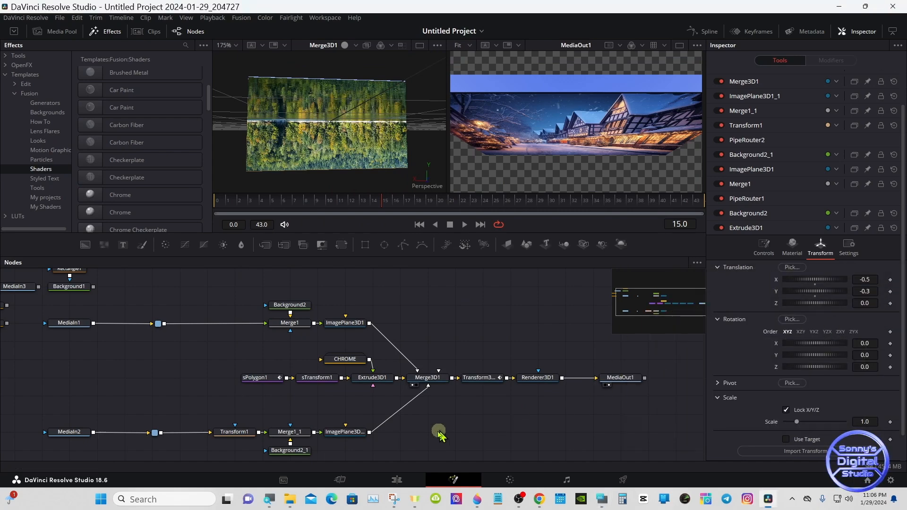
left_click(396, 479)
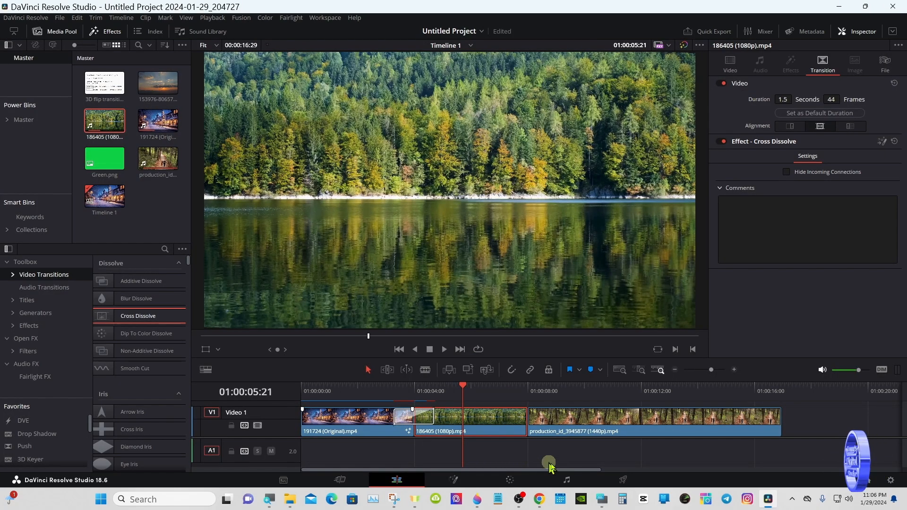
- Search the video transitions for "3D" to find the saved 3D Flip Transition T
left_click(602, 501)
left_click_drag(692, 342, 642, 346)
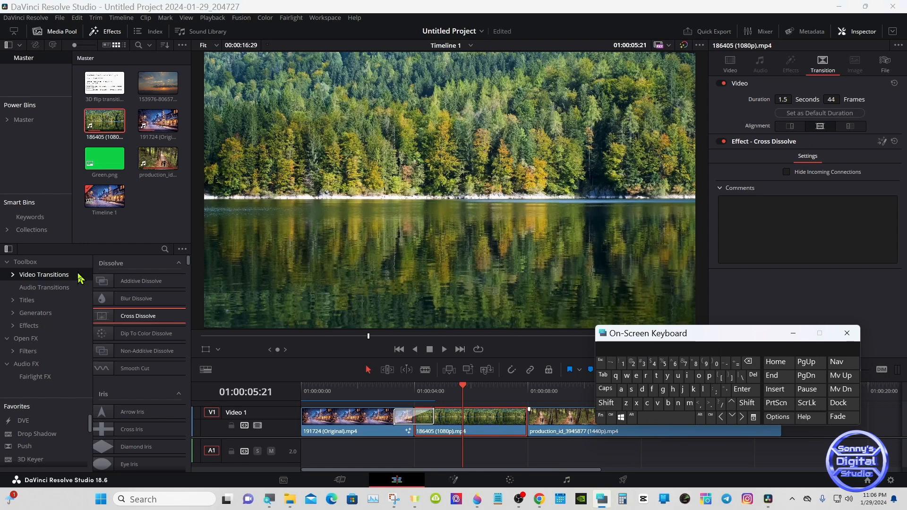
left_click(165, 249)
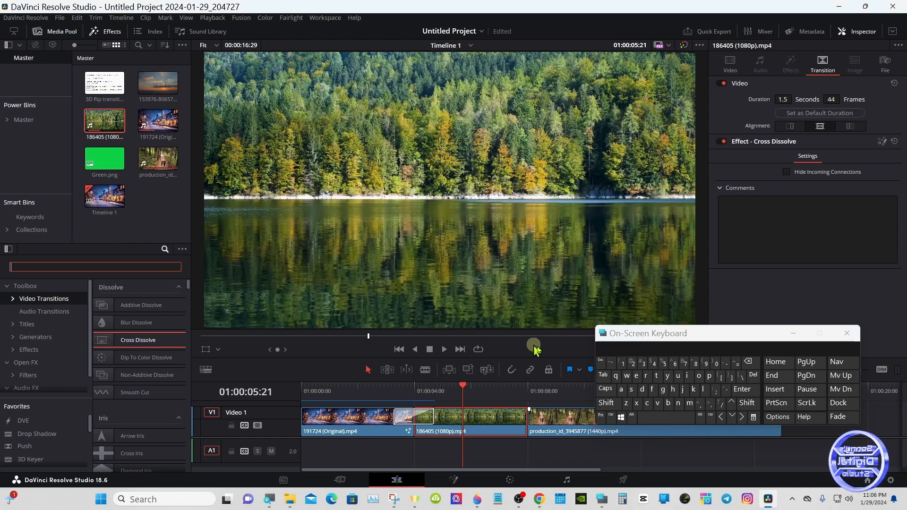
left_click(643, 364)
left_click(606, 403)
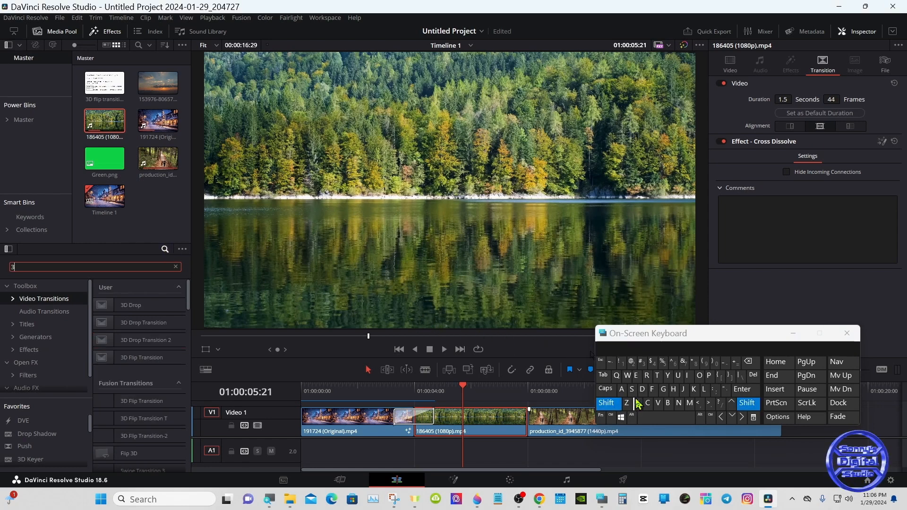
left_click(642, 389)
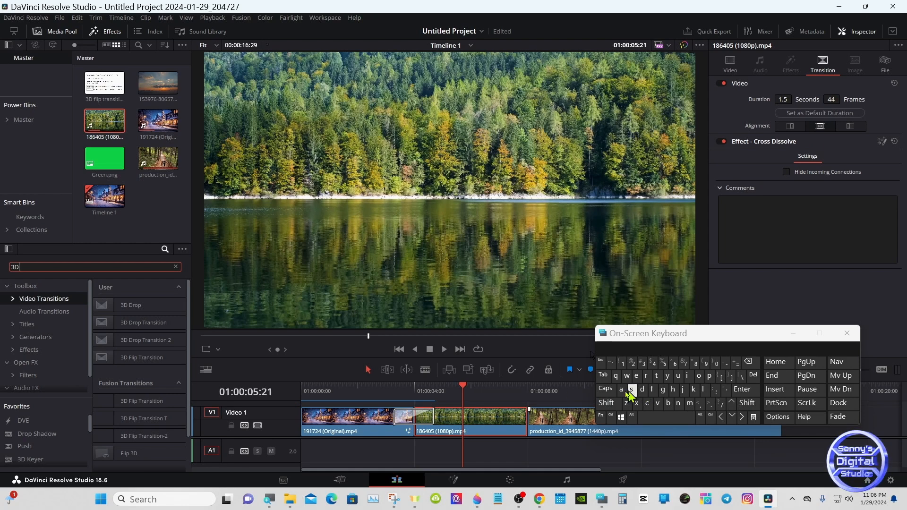
left_click_drag(708, 339, 795, 336)
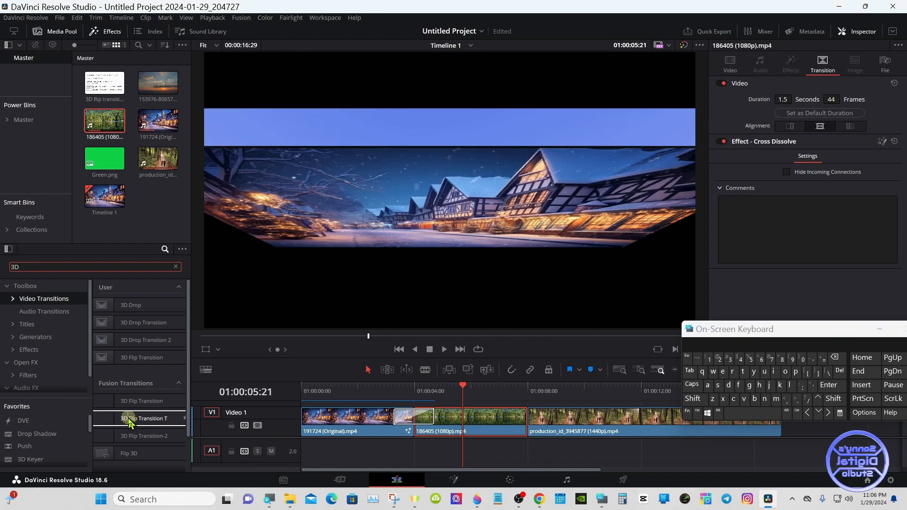
- Apply 3D Flip Transition T at the cut between the 186405 and production_id_3945877 clips, and put away the on-screen keyboard
left_click_drag(131, 423, 522, 405)
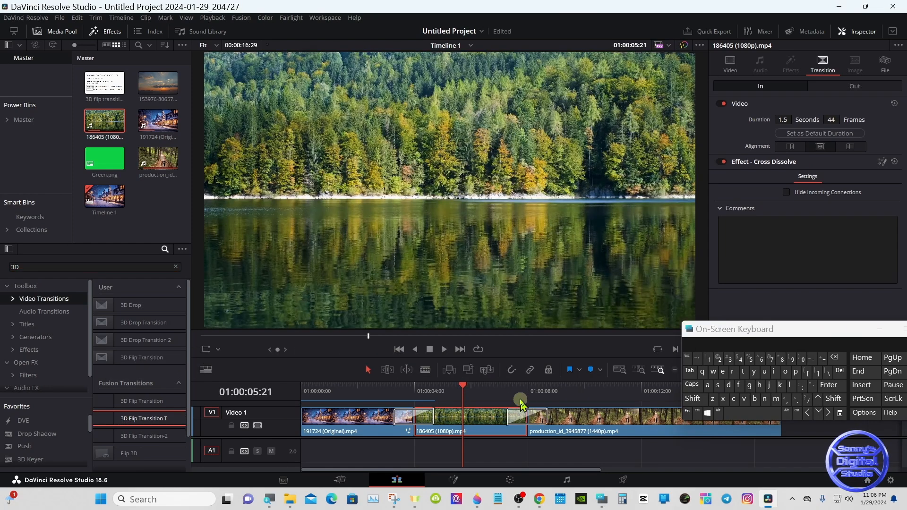
left_click(501, 391)
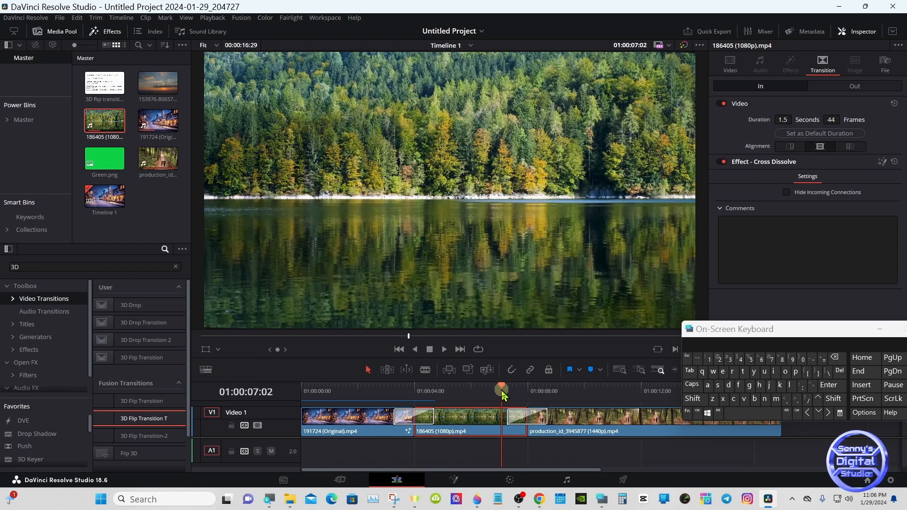
left_click_drag(823, 348, 781, 349)
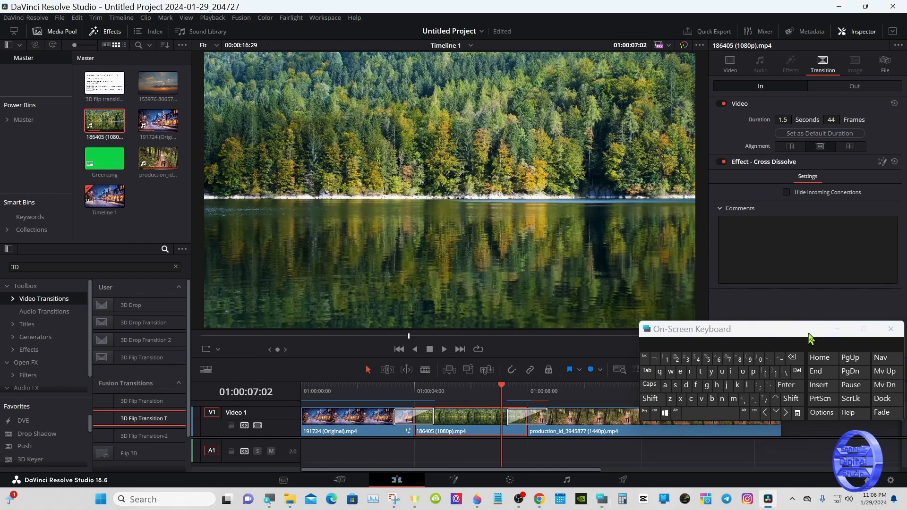
left_click(829, 330)
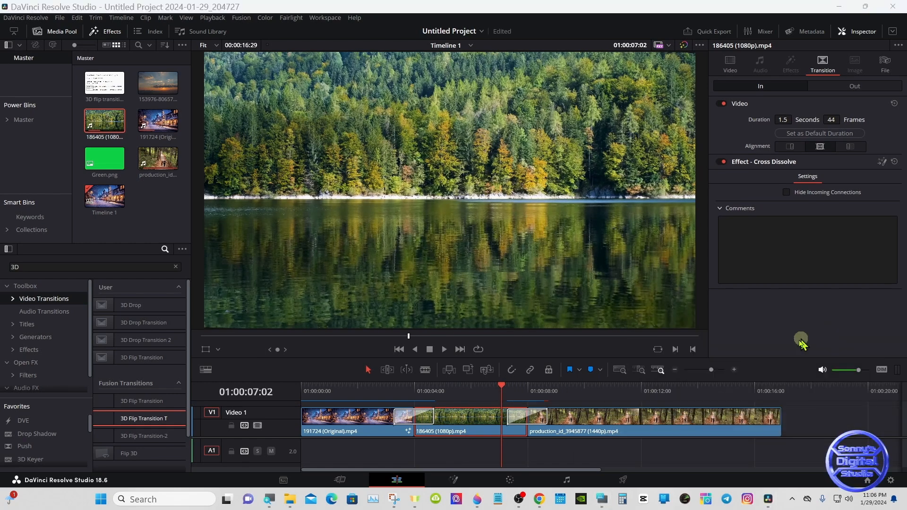
- Play the timeline across the flip transitions to preview them, stop playback and return the playhead to the start
left_click(484, 388)
left_click_drag(484, 388, 491, 390)
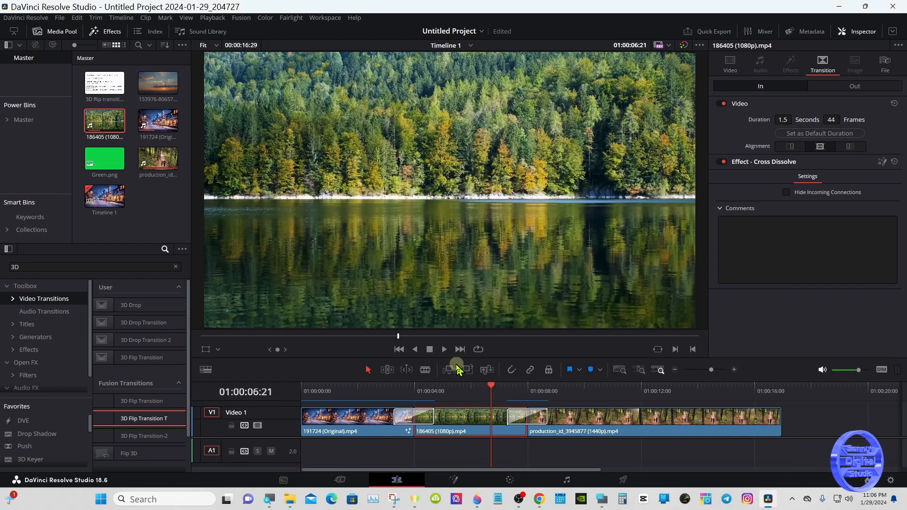
left_click(444, 350)
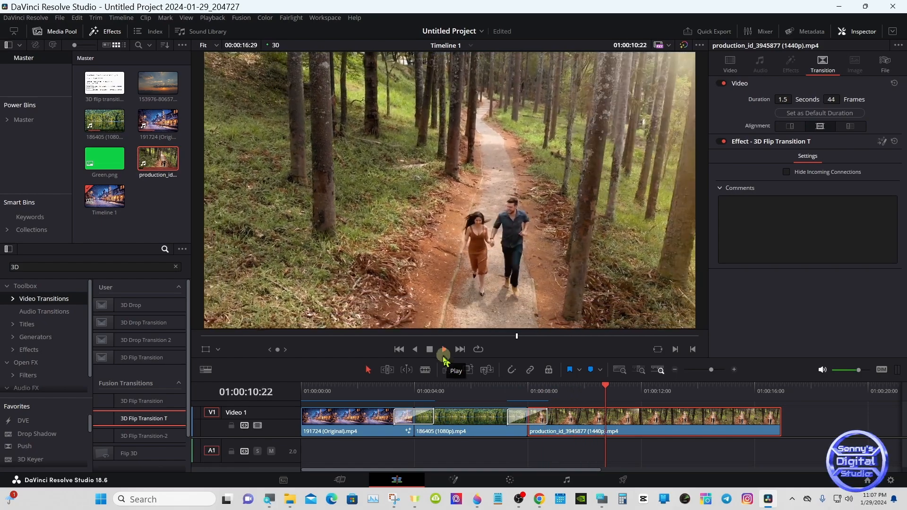
left_click(386, 388)
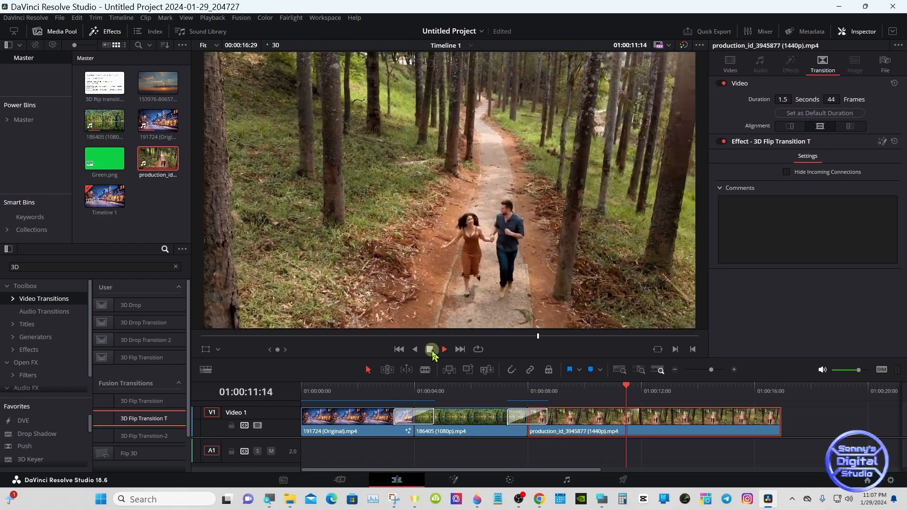
left_click(430, 350)
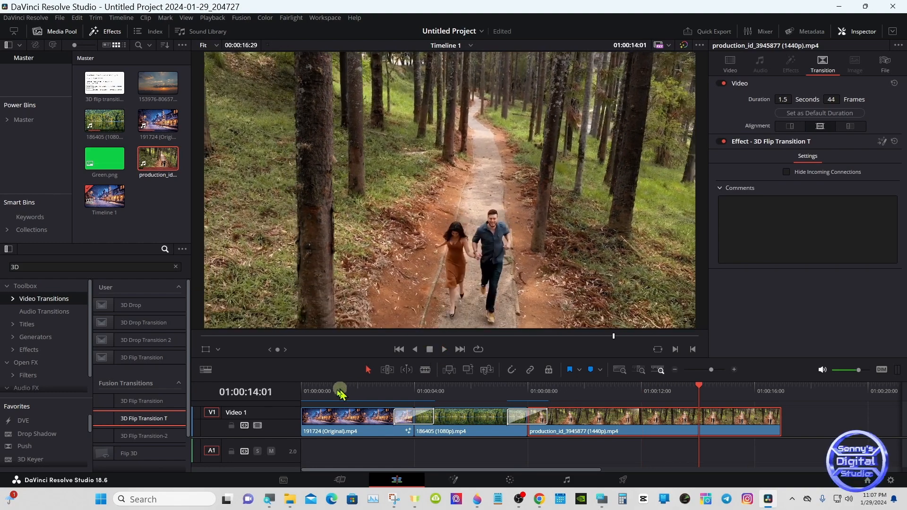
left_click(302, 392)
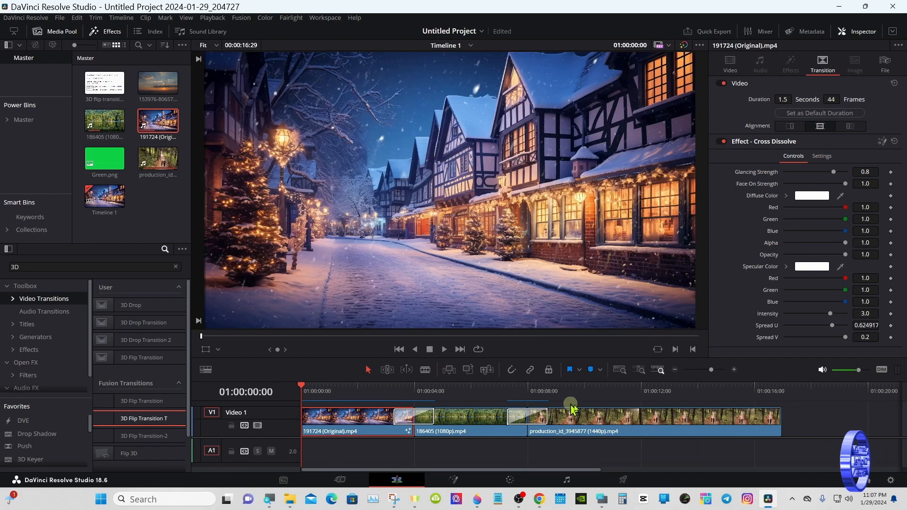
left_click_drag(778, 423, 631, 430)
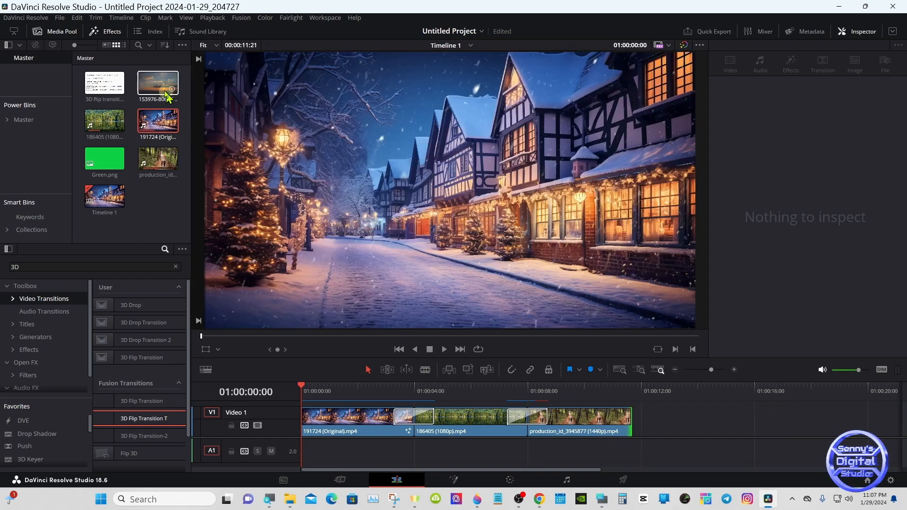
left_click_drag(158, 83, 683, 432)
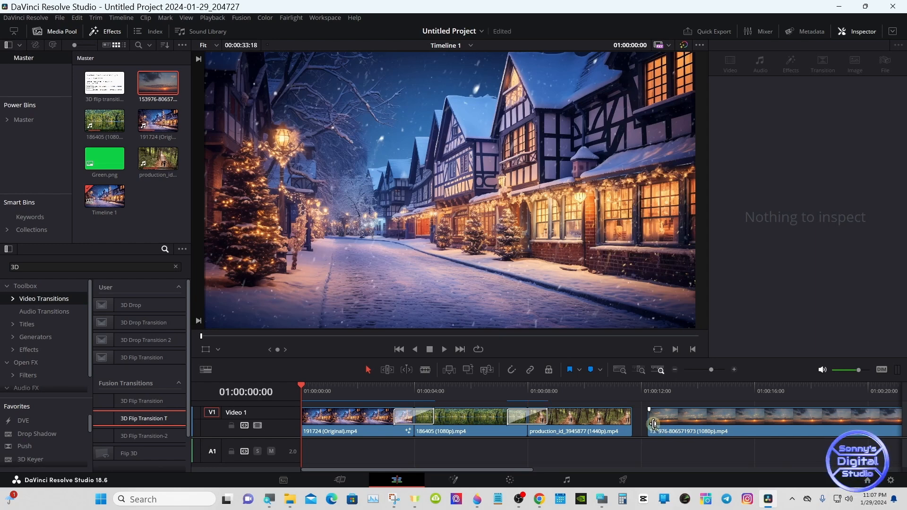
mouse_move(654, 424)
left_mouse_down()
mouse_move(679, 422)
mouse_move(641, 427)
mouse_move(660, 432)
mouse_move(652, 433)
left_mouse_up()
left_click(507, 370)
left_click_drag(101, 416, 627, 419)
- Play the timeline from its start to preview the flip transitions between the four clips
left_click_drag(376, 390, 307, 388)
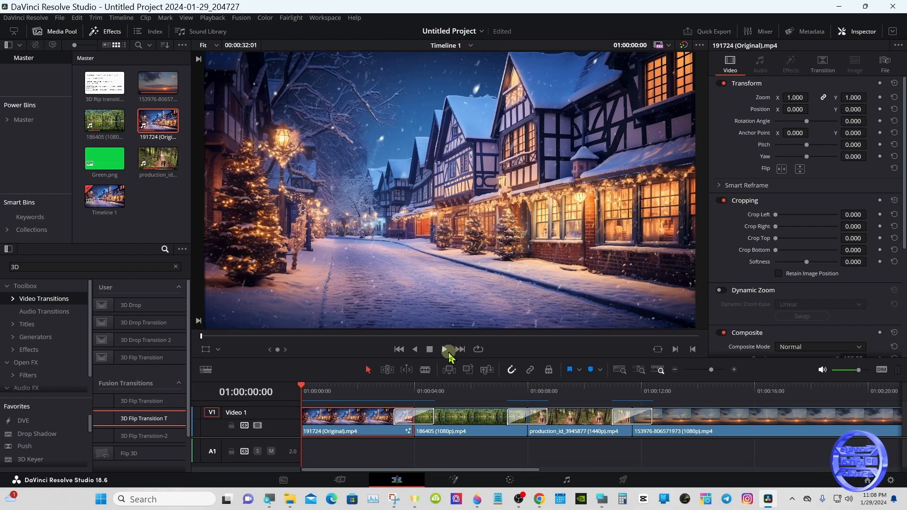
left_click(444, 349)
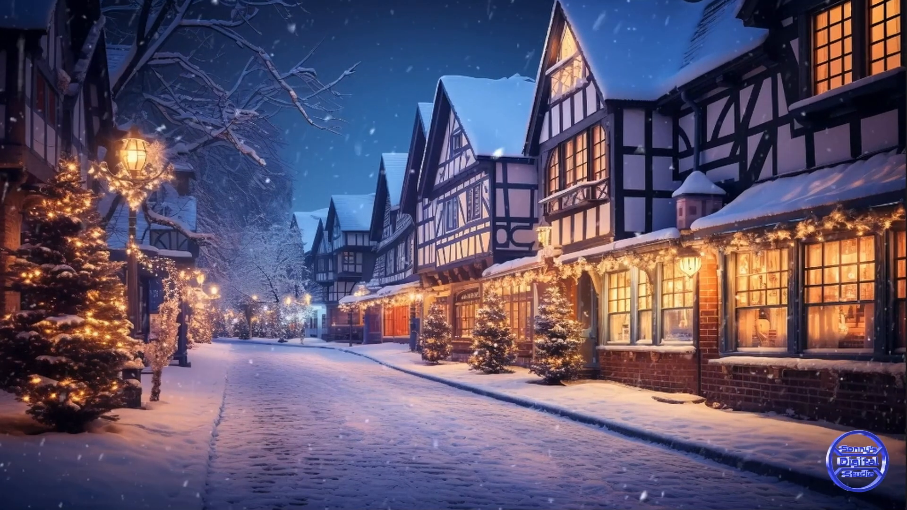